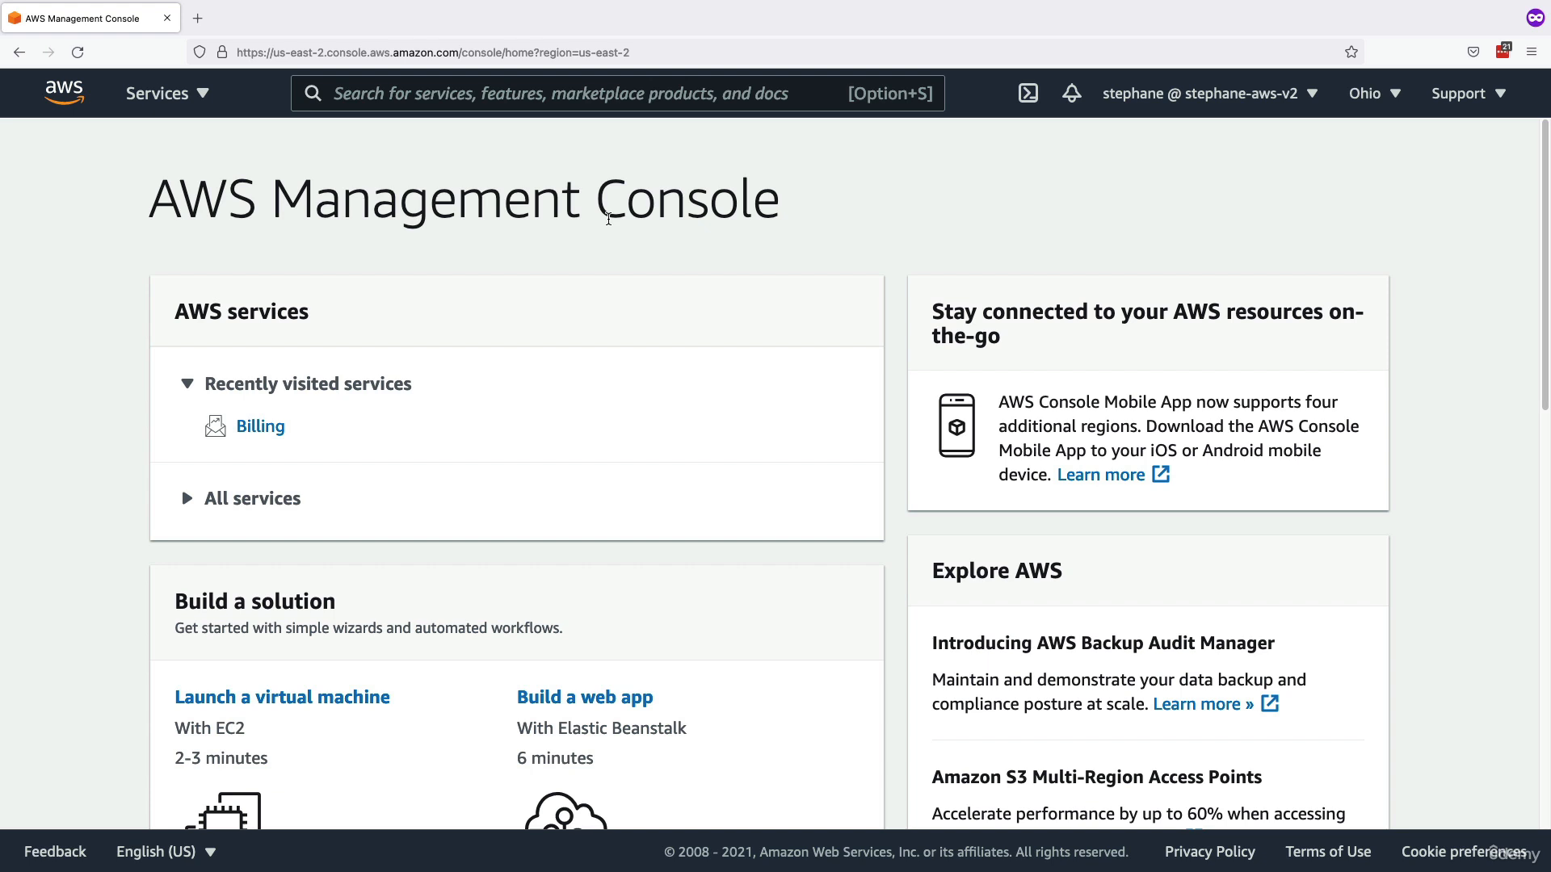
Step: Open the billing dashboard as the IAM user and read the permissions notice
{"action": "left_click", "coordinate": [1229, 103]}
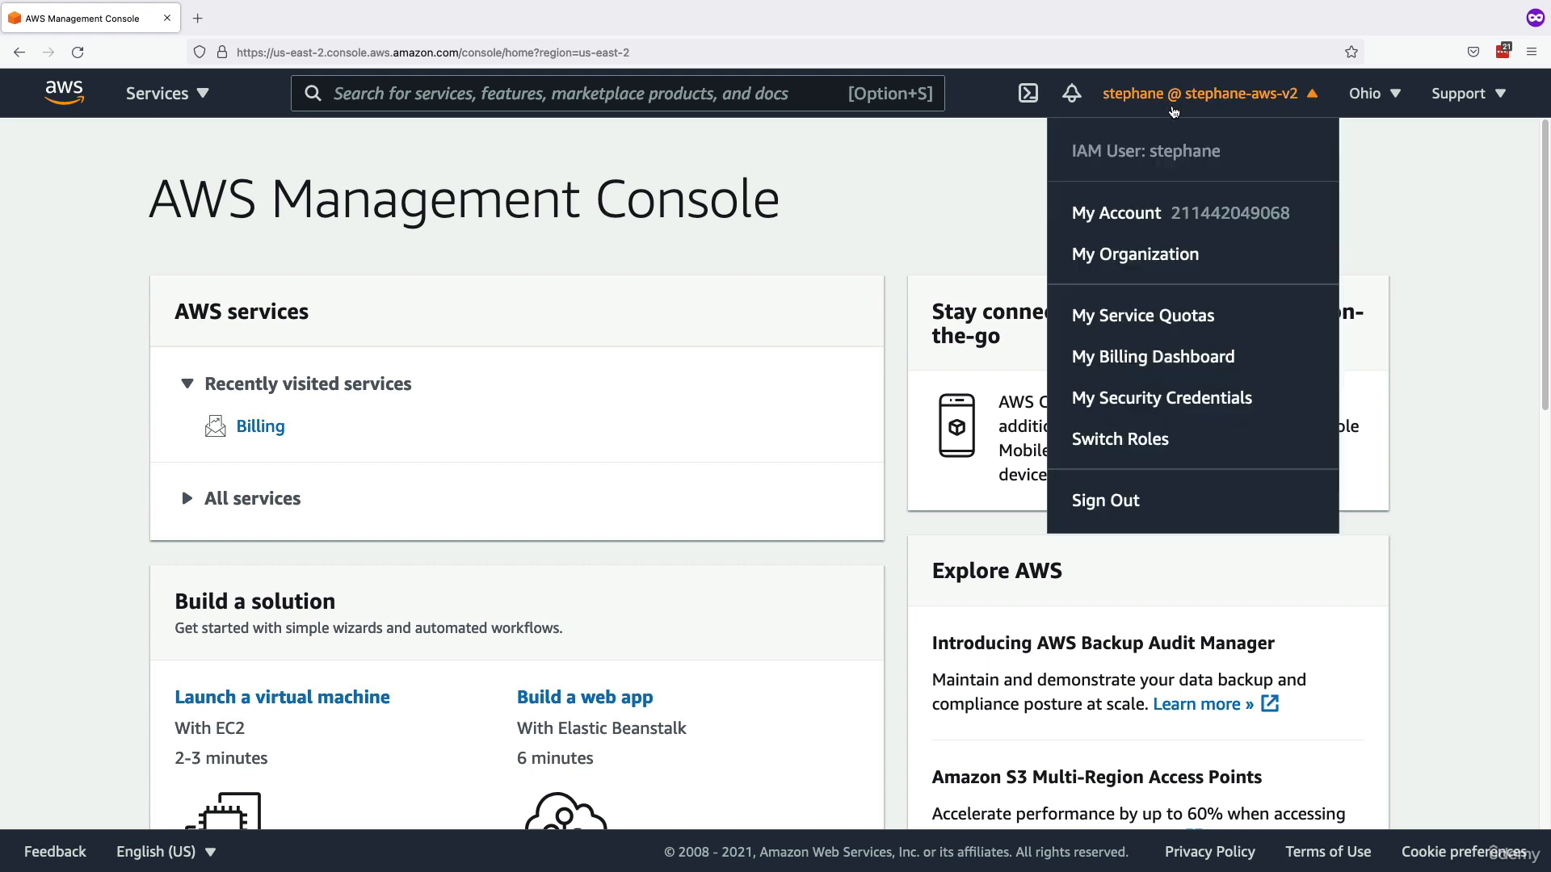
{"action": "left_click", "coordinate": [1159, 357]}
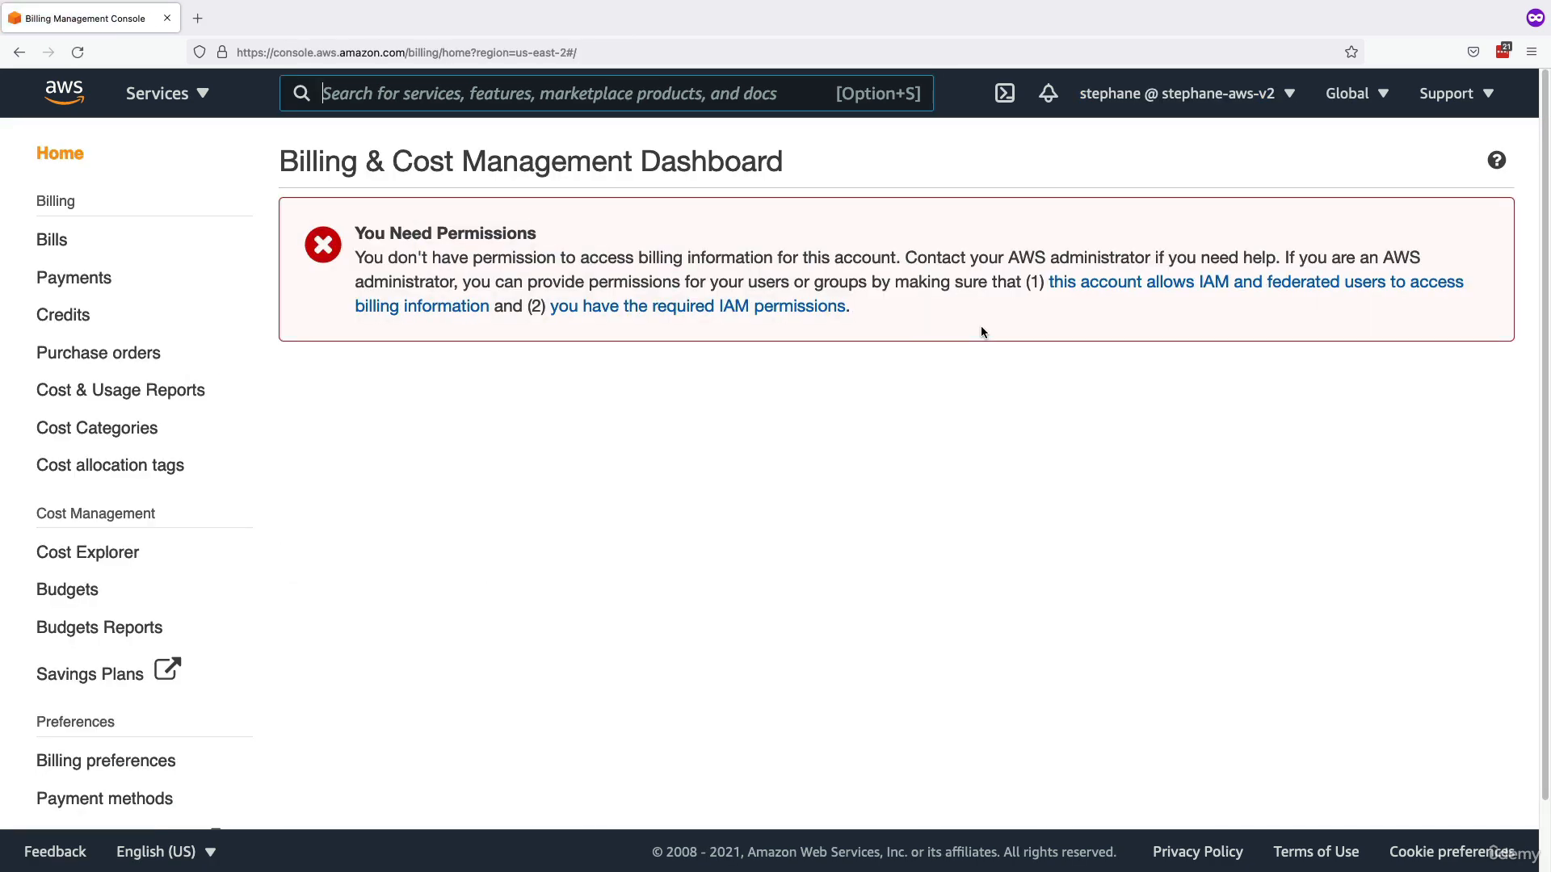
{"action": "left_click_drag", "start_coordinate": [370, 233], "coordinate": [482, 233]}
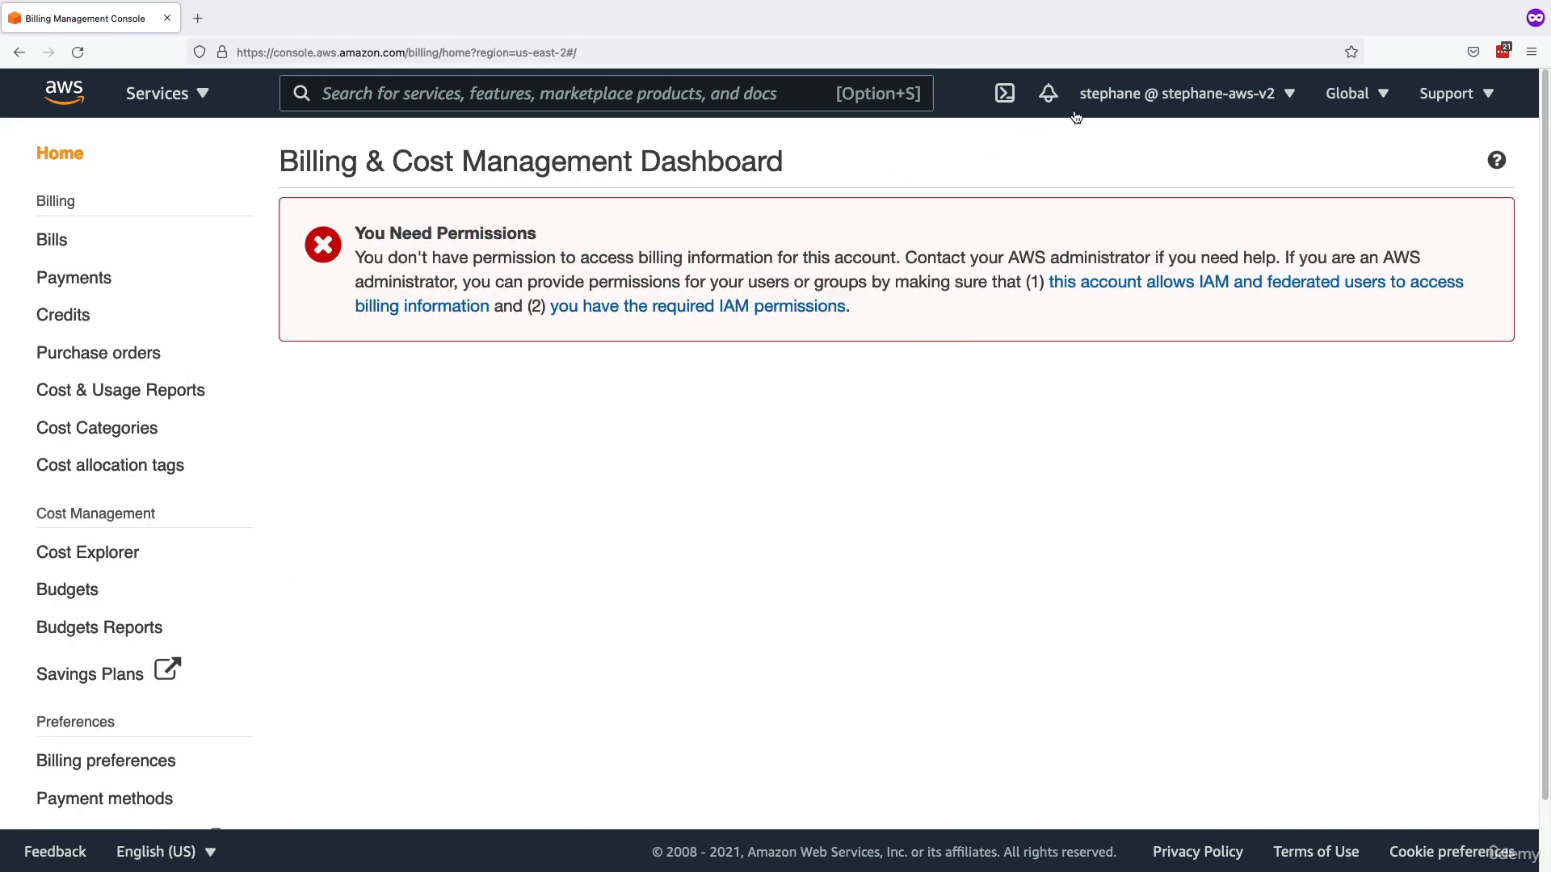
Step: Check which IAM user is signed in to the account, then switch to the root account's console
{"action": "left_click", "coordinate": [1119, 95]}
{"action": "left_click_drag", "start_coordinate": [1050, 151], "coordinate": [1194, 152]}
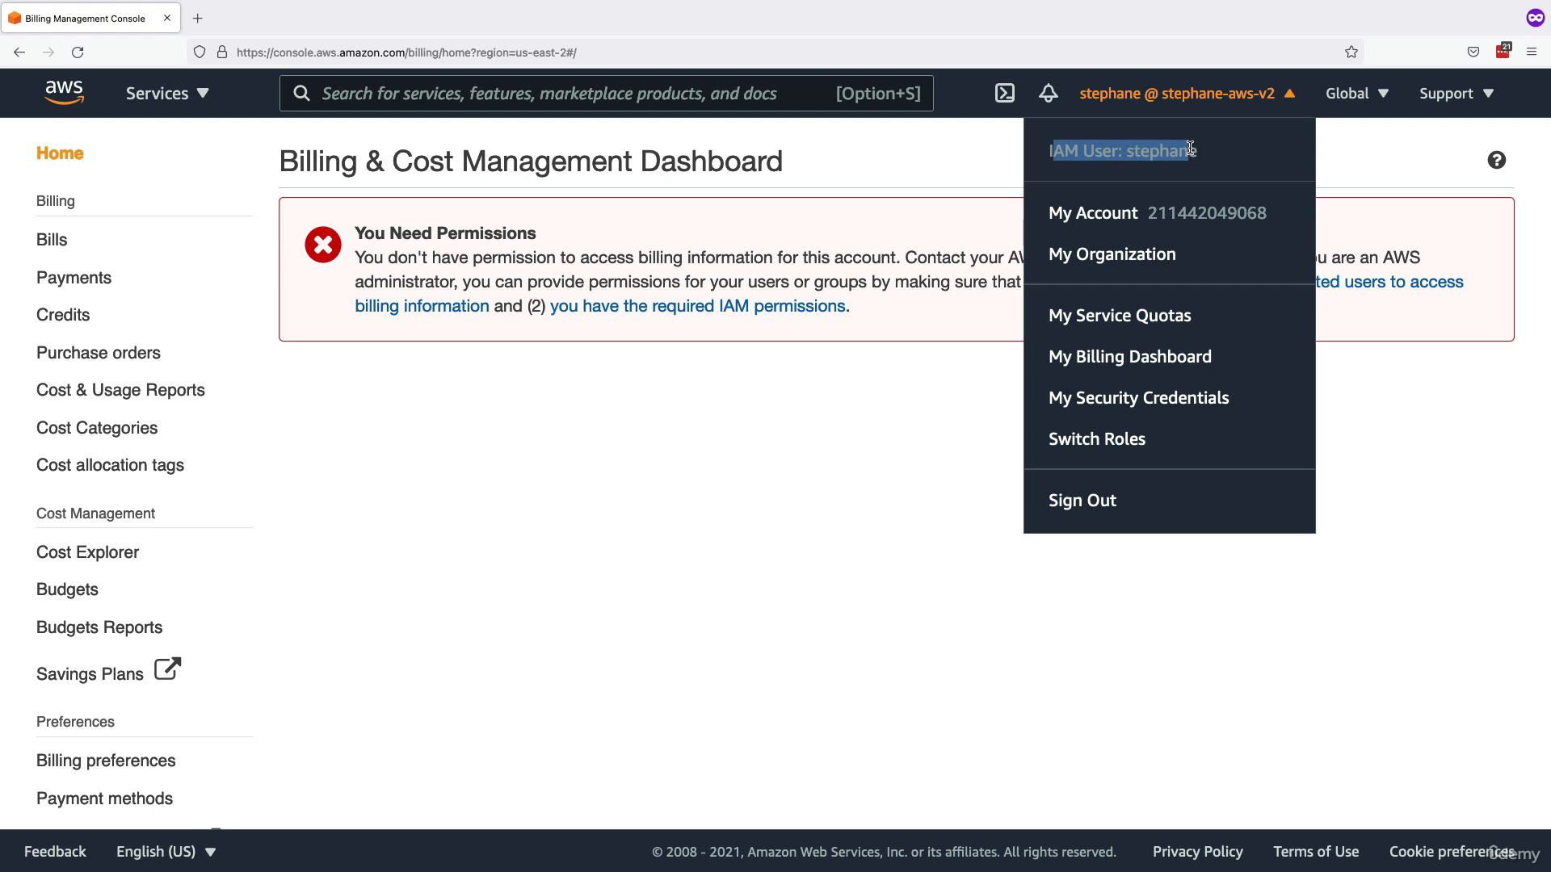
{"action": "left_click", "coordinate": [963, 269]}
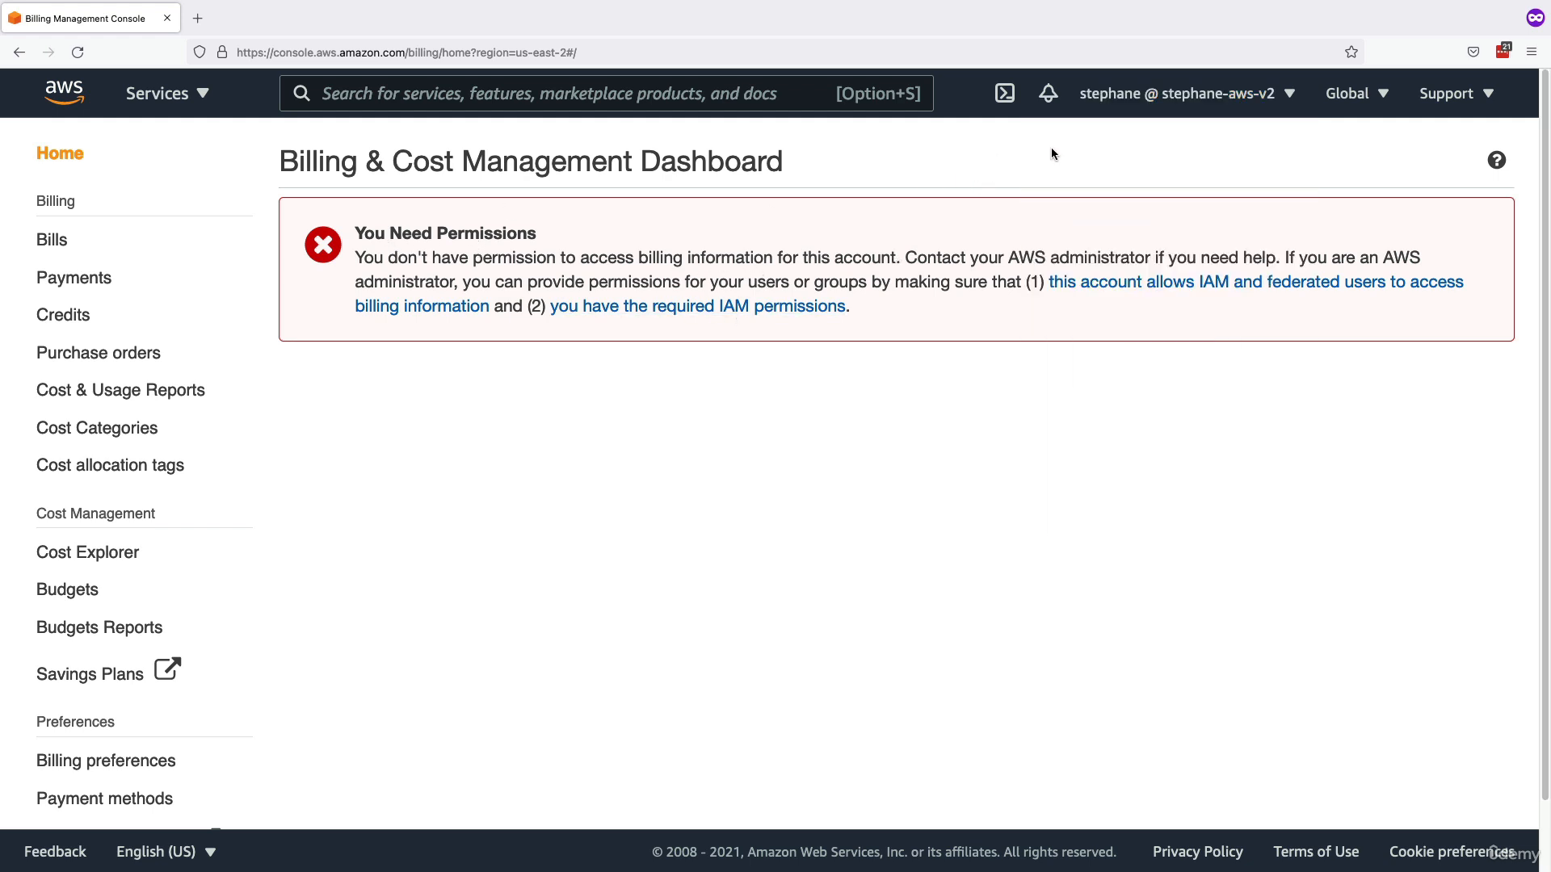
{"action": "left_click", "coordinate": [1135, 96]}
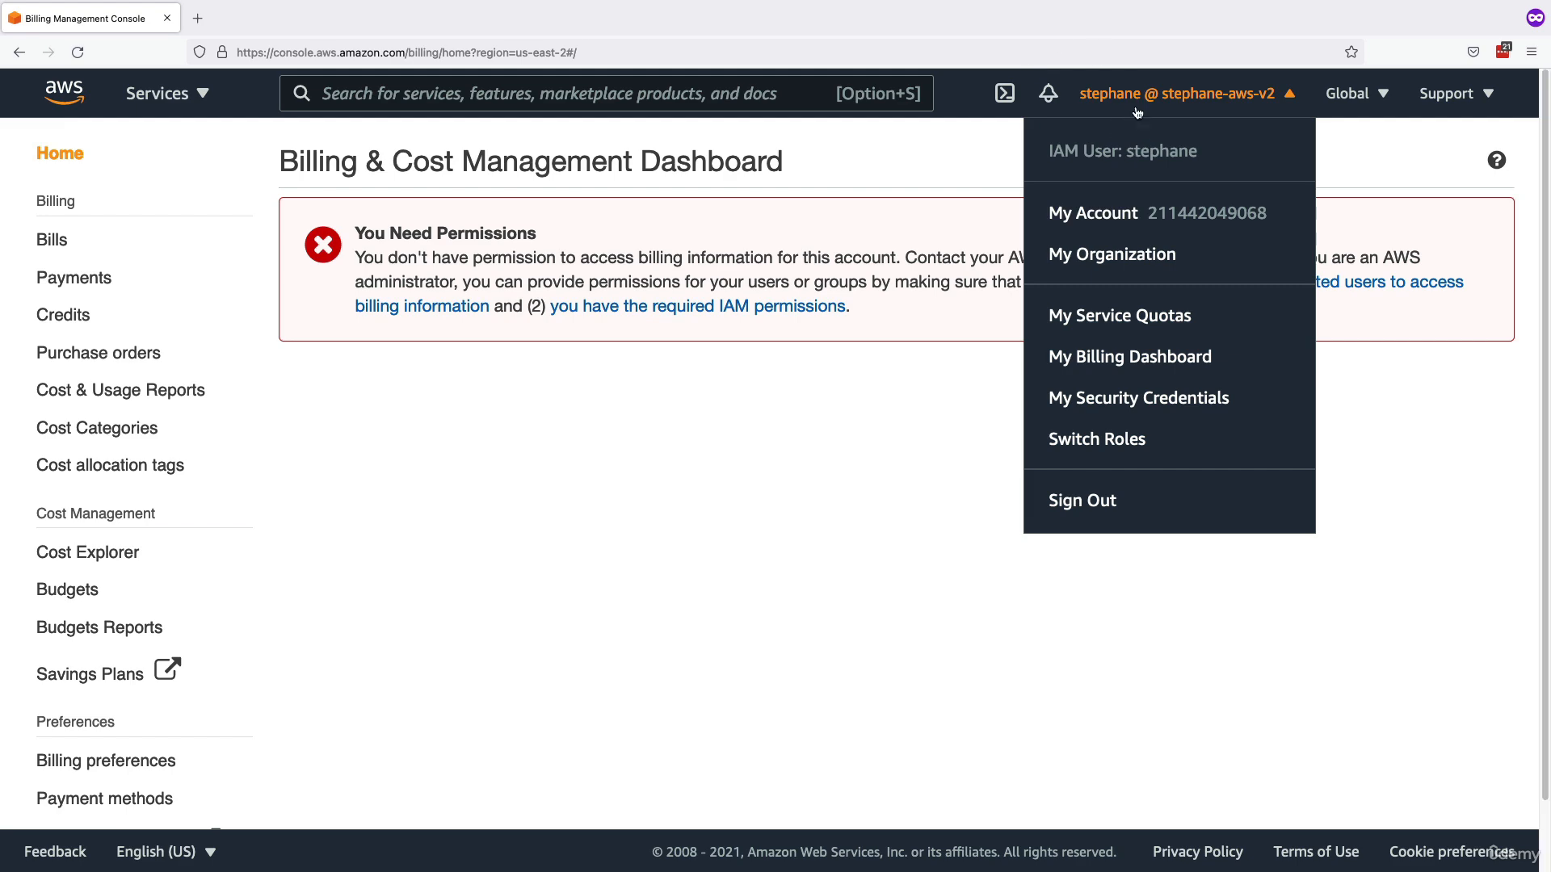
{"action": "left_click", "coordinate": [469, 244]}
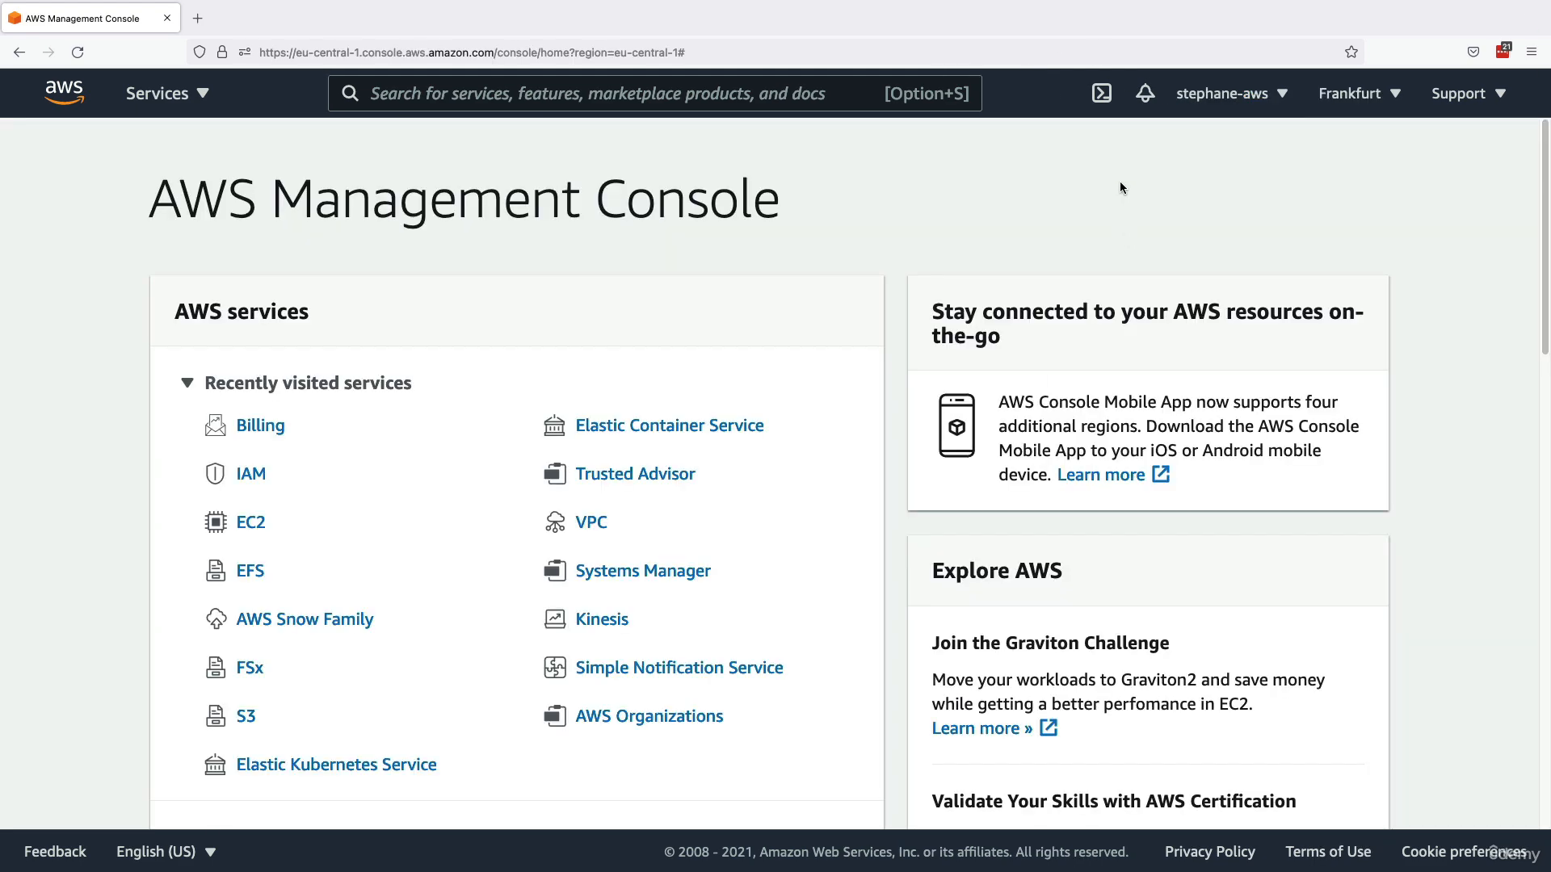
Step: Open the account settings page from the root account's console
{"action": "left_click", "coordinate": [1203, 107]}
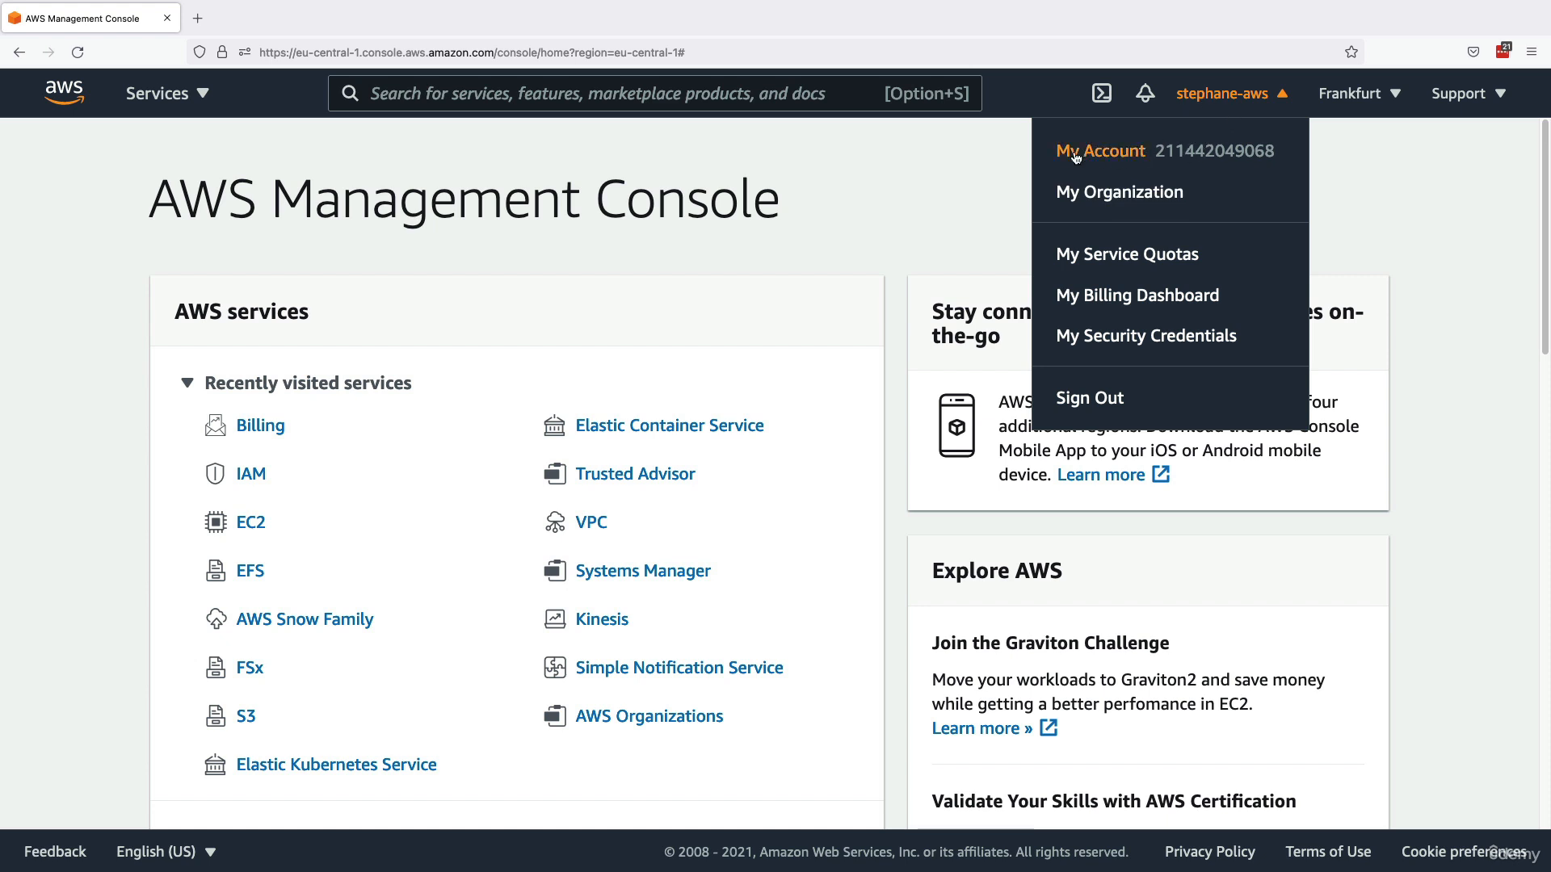
{"action": "left_click_drag", "start_coordinate": [1053, 151], "coordinate": [1288, 154]}
{"action": "left_click", "coordinate": [1288, 153]}
{"action": "left_click", "coordinate": [1126, 155]}
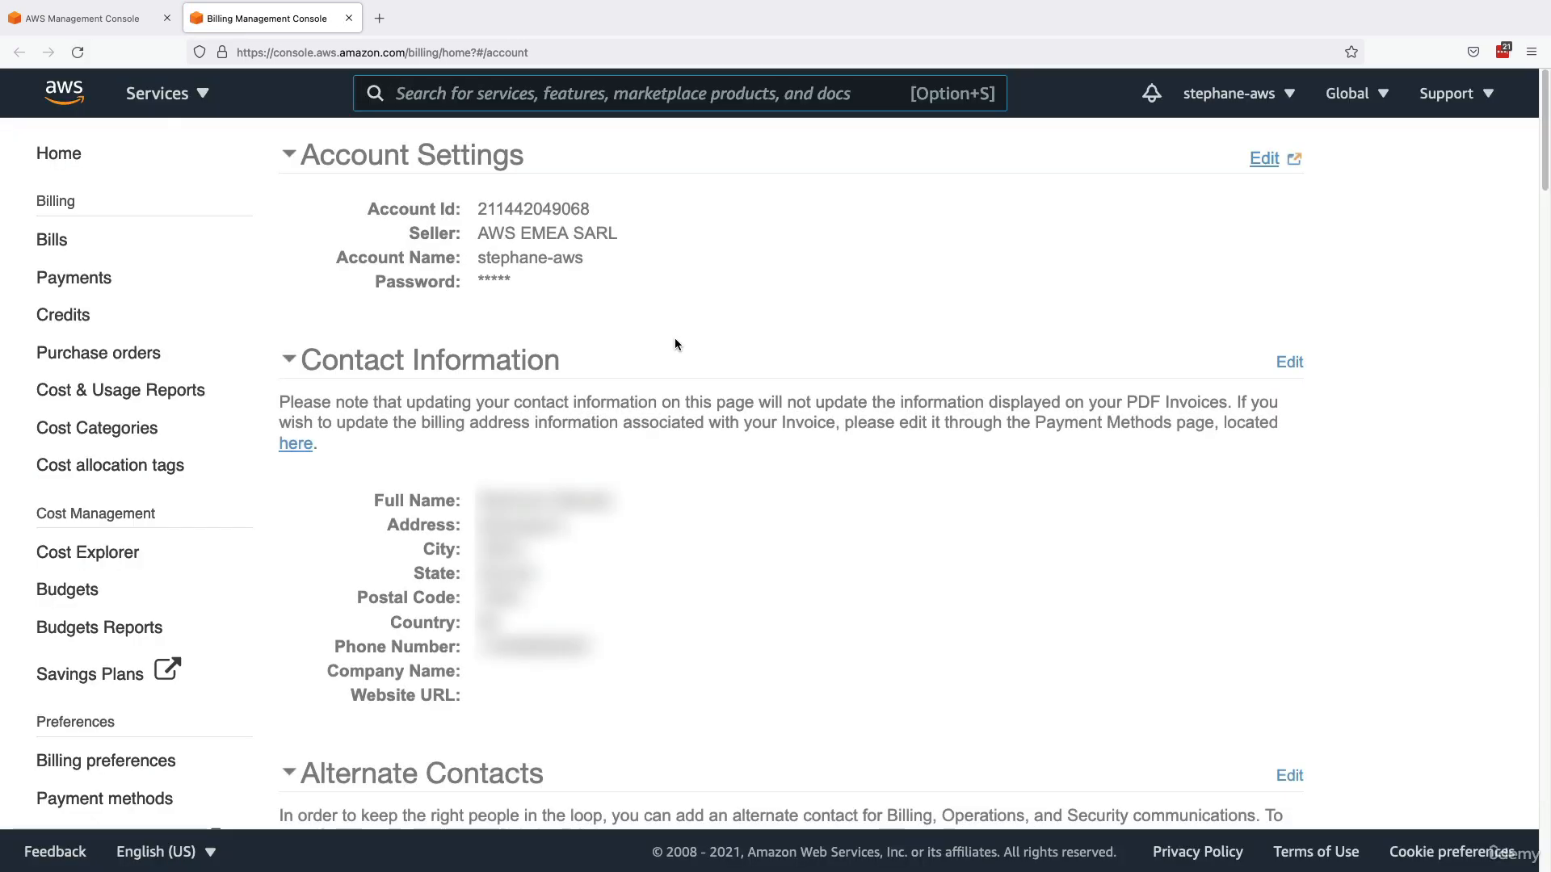
Step: Activate IAM access under IAM User and Role Access to Billing Information and save the setting
{"action": "scroll", "coordinate": [694, 368], "scroll_direction": "down", "scroll_amount": 20}
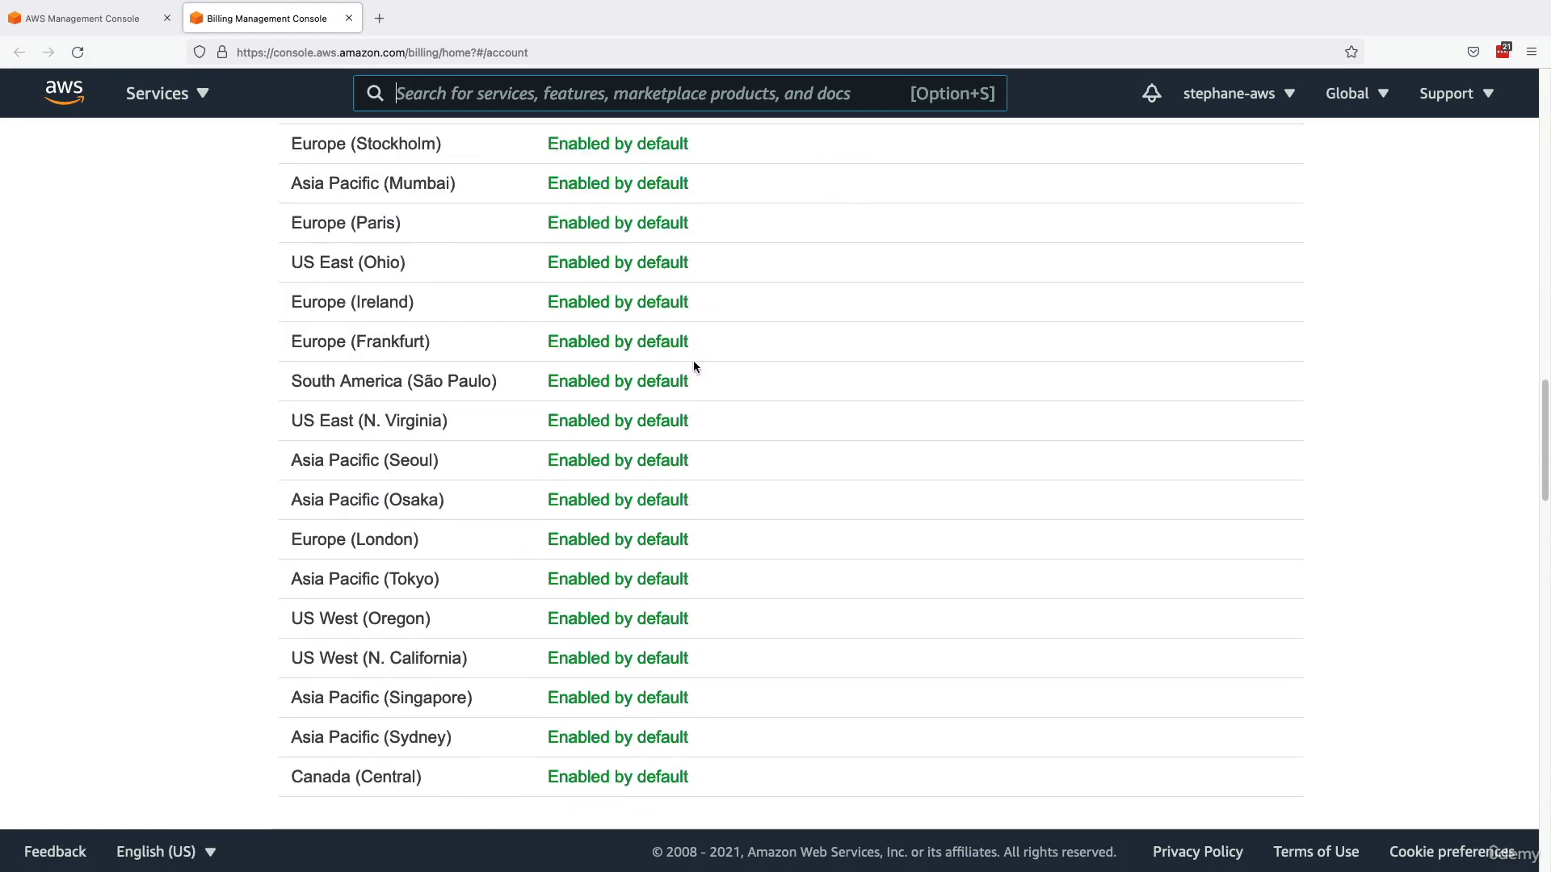
{"action": "scroll", "coordinate": [693, 360], "scroll_direction": "down", "scroll_amount": 7}
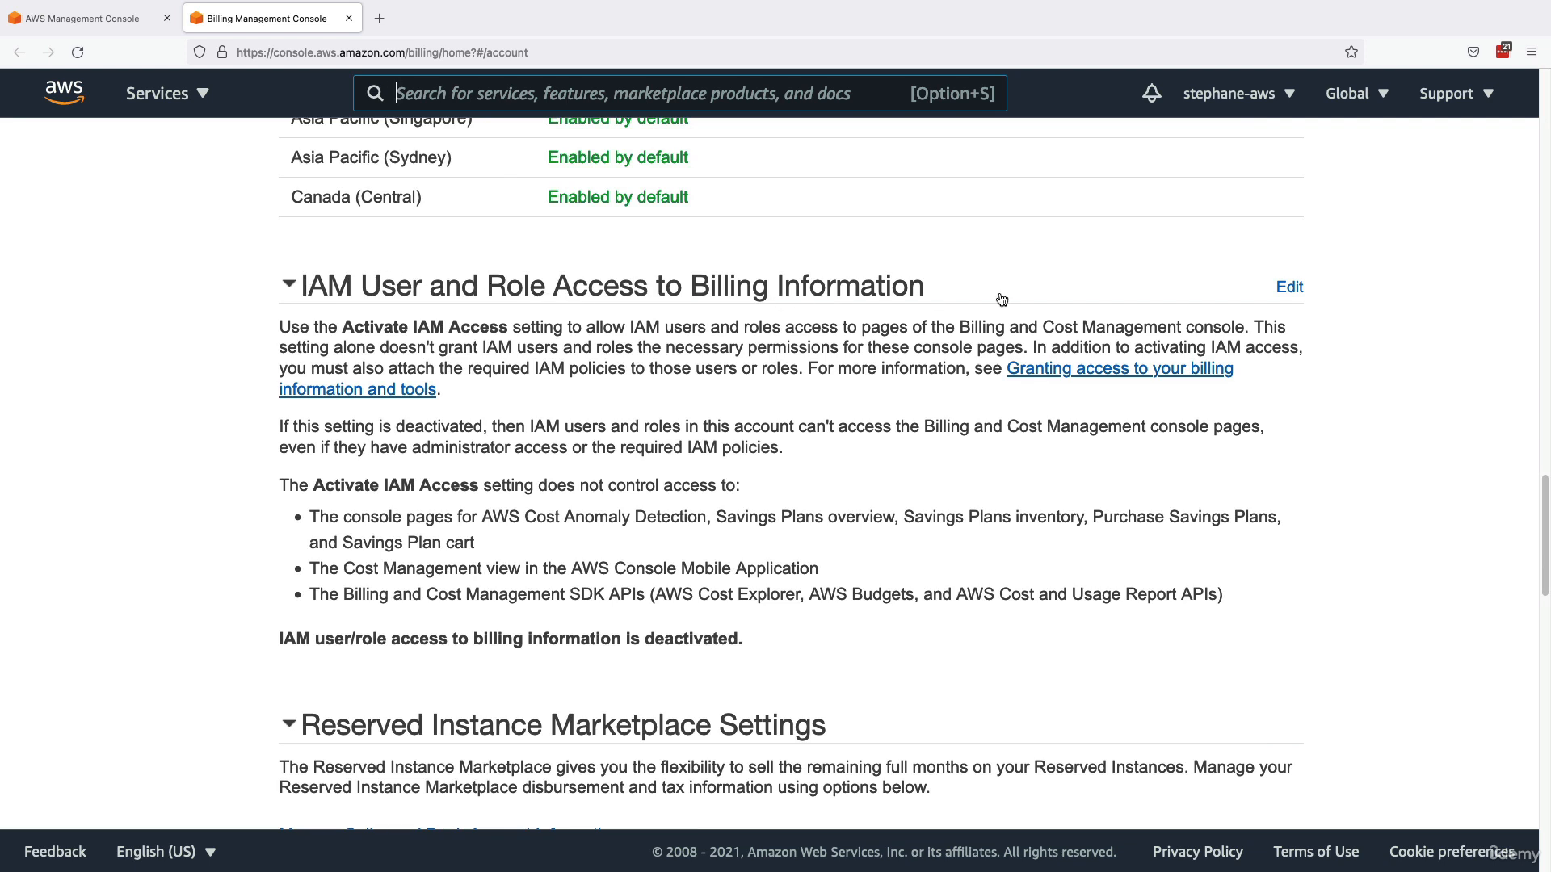
{"action": "left_click", "coordinate": [1290, 288]}
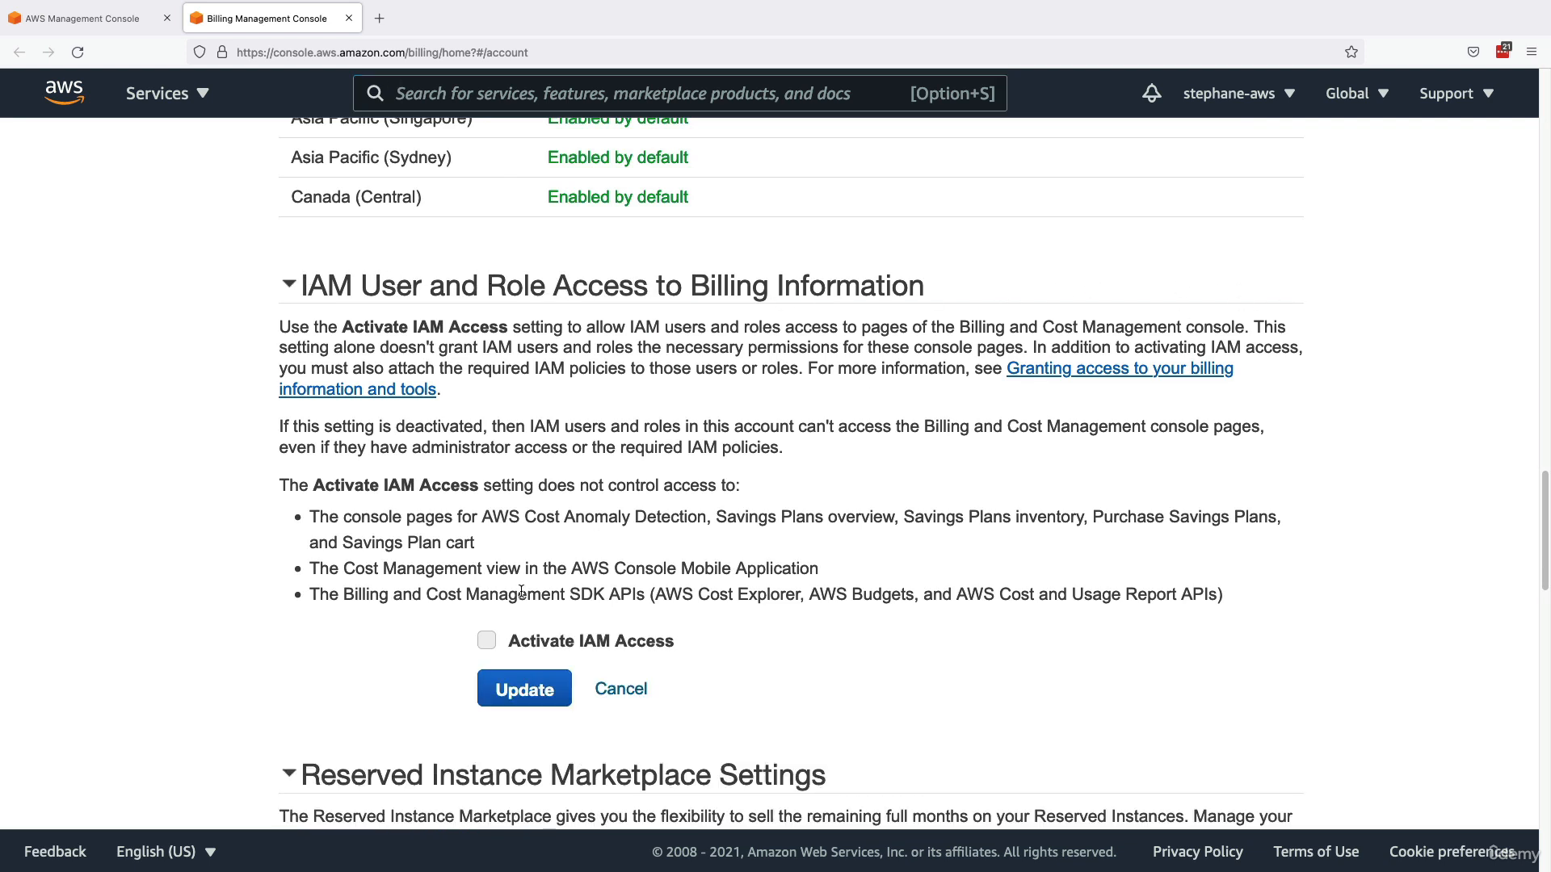
{"action": "left_click", "coordinate": [486, 640]}
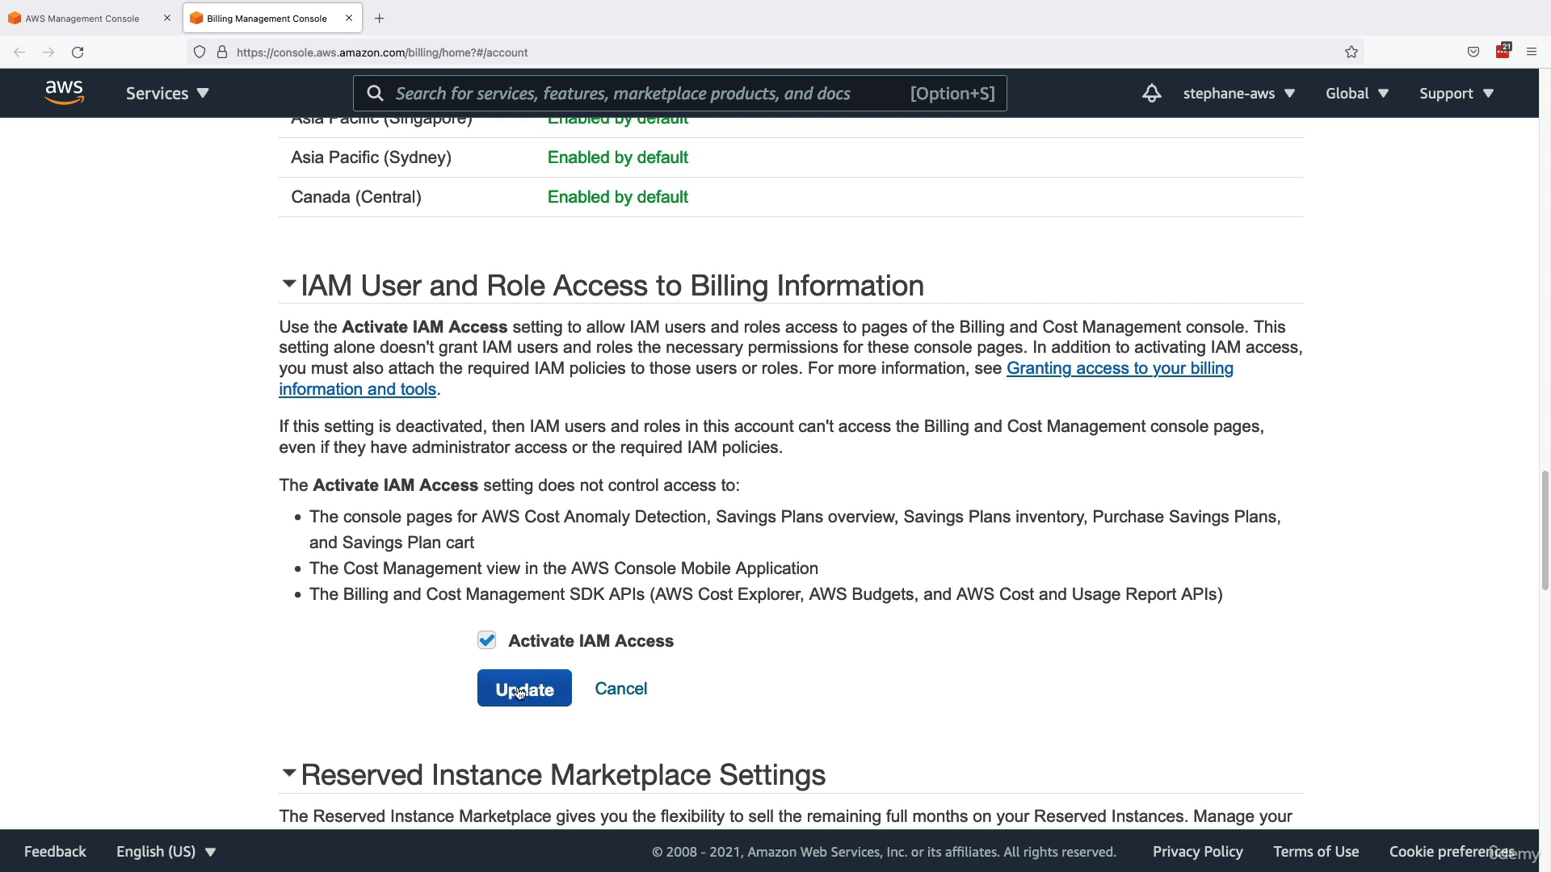
{"action": "left_click", "coordinate": [523, 691]}
{"action": "left_click", "coordinate": [1244, 97]}
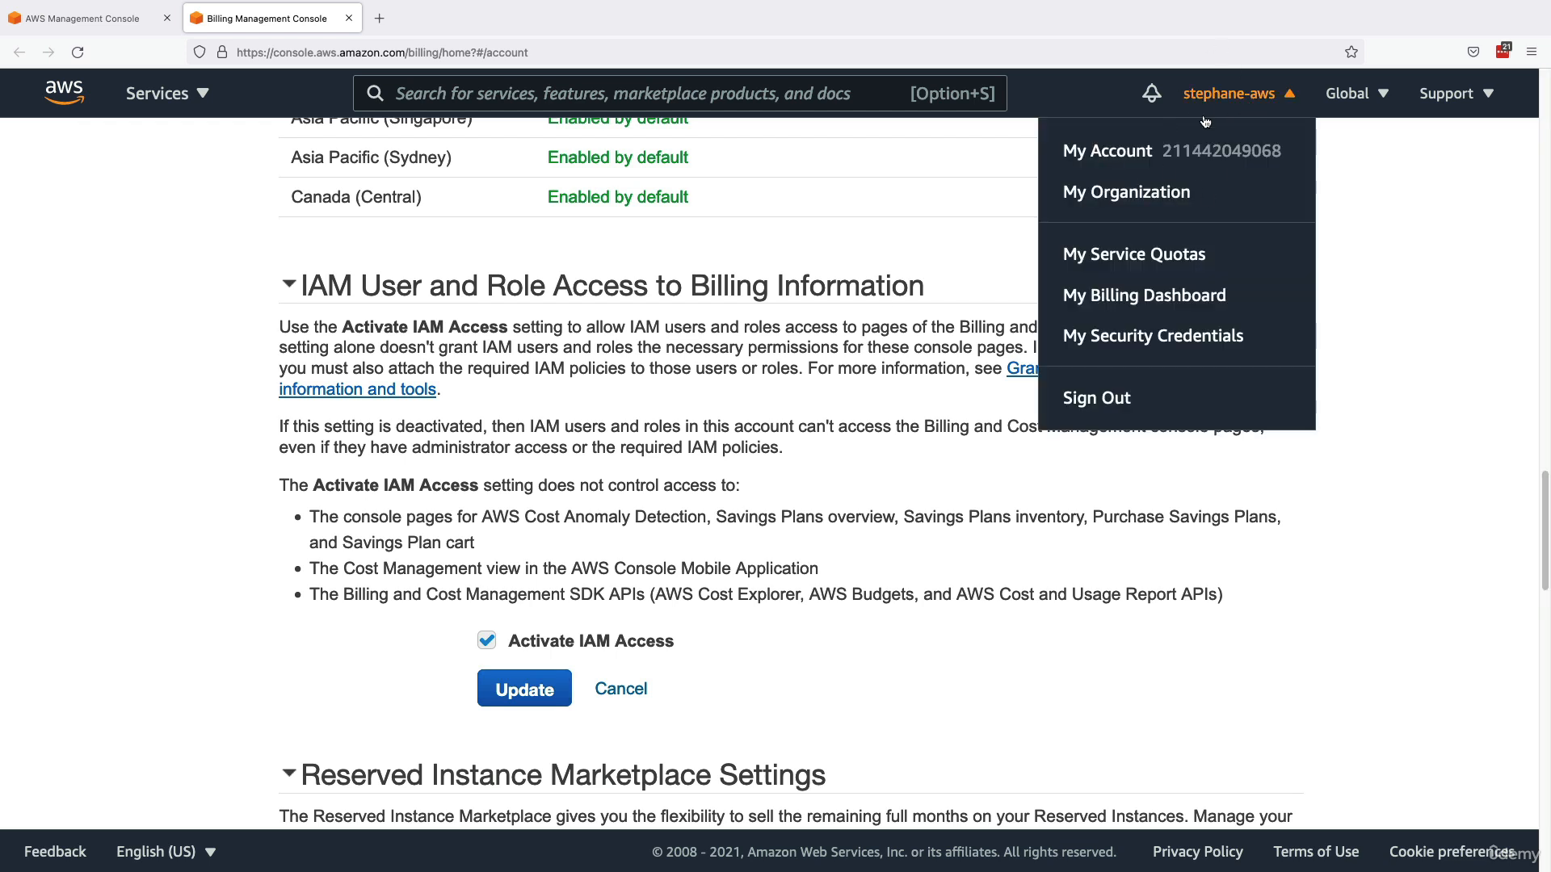
{"action": "left_click", "coordinate": [546, 678]}
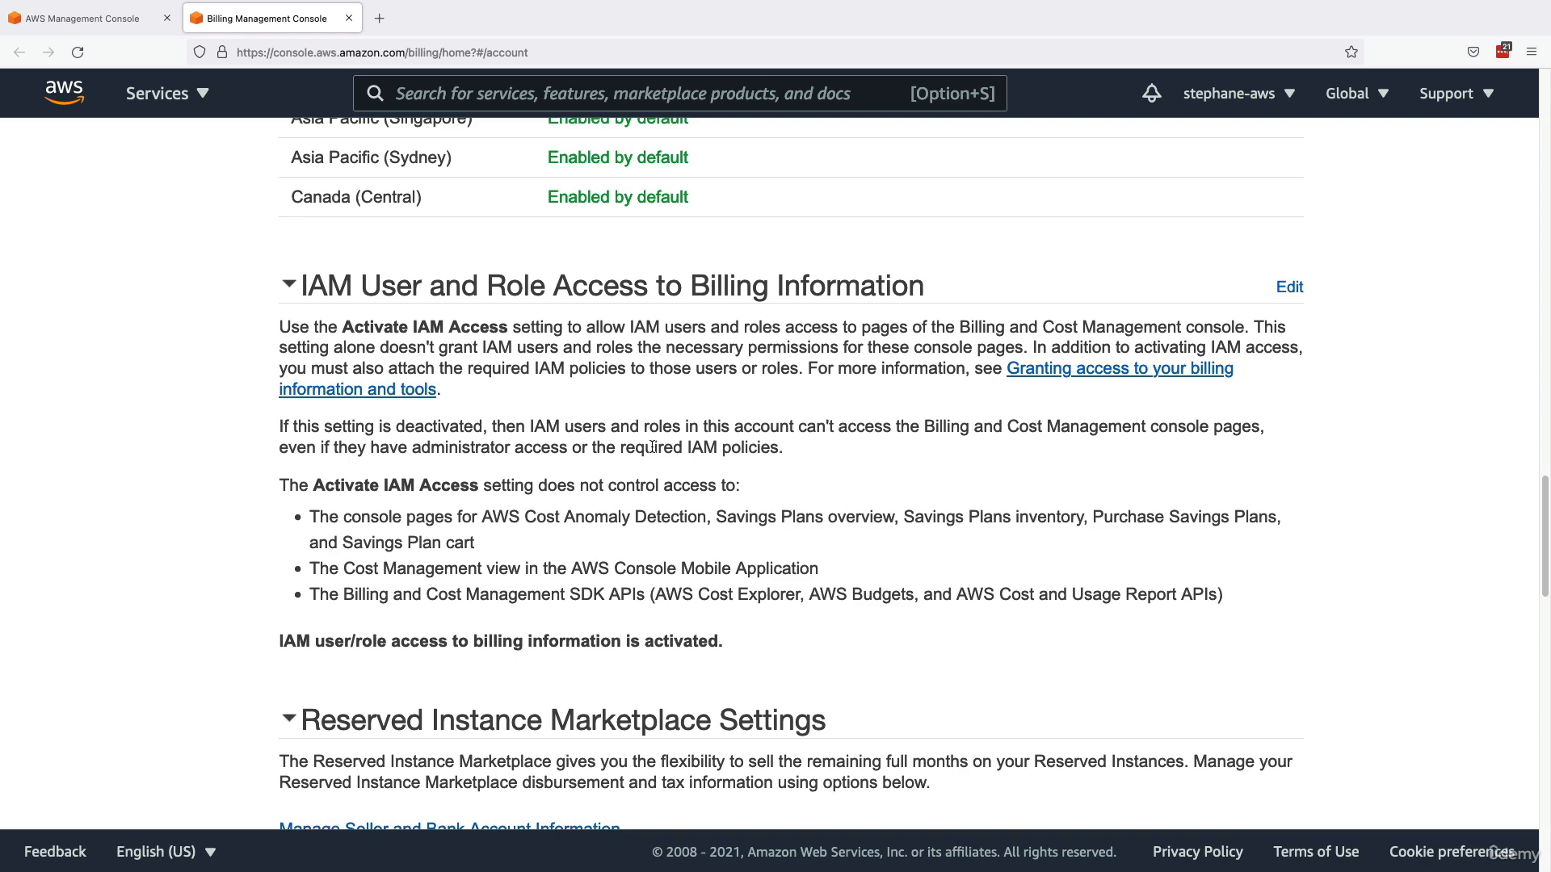
Step: Return to the IAM user's session and reload the billing dashboard
{"action": "key", "text": "ctrl+Left"}
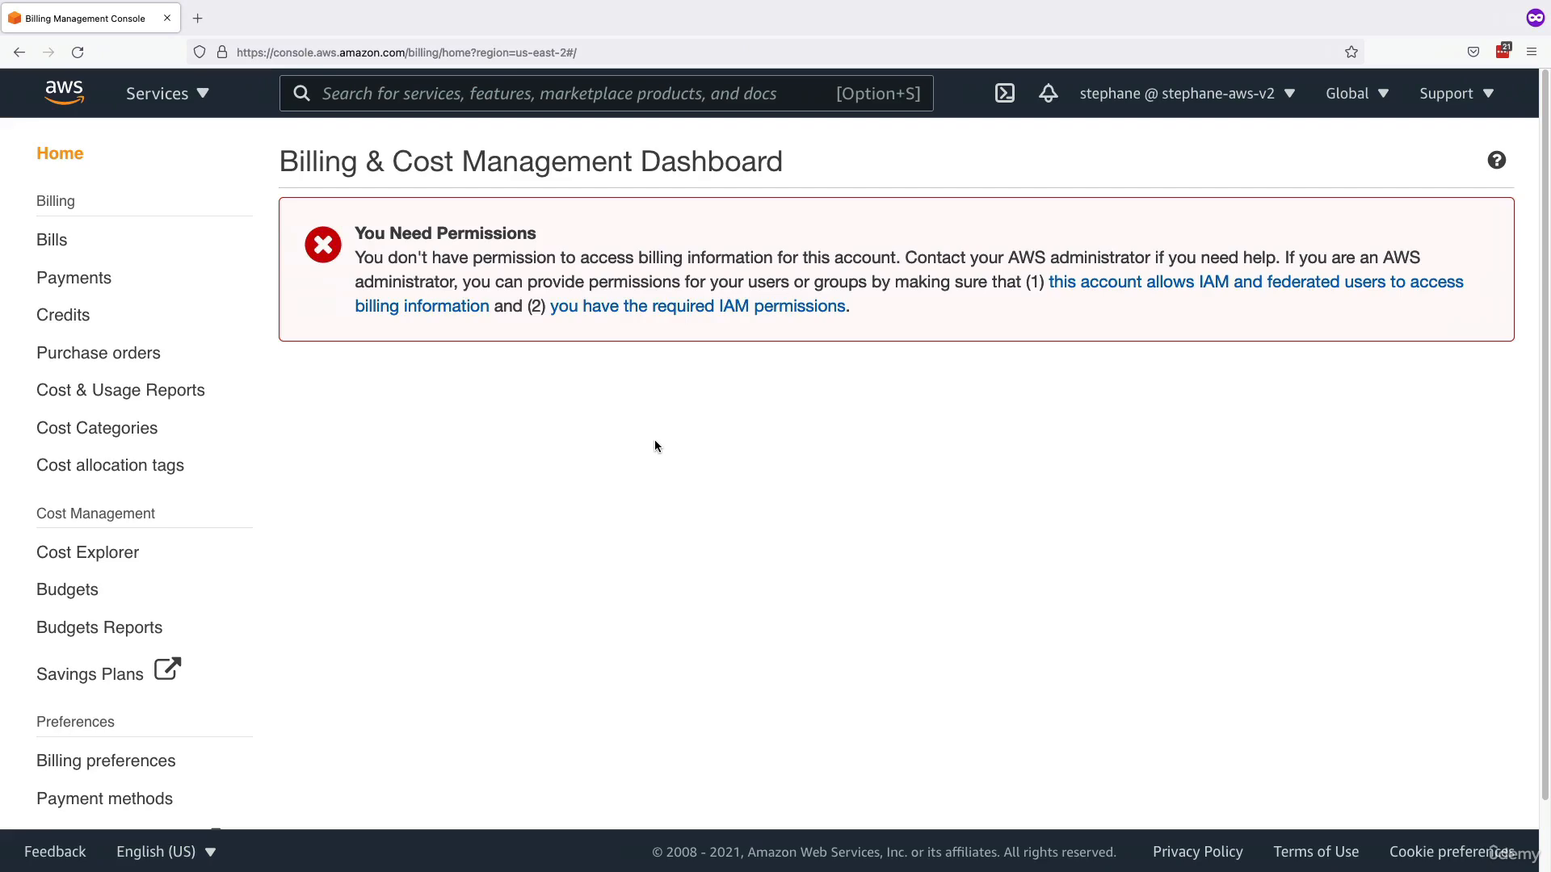
{"action": "left_click", "coordinate": [1147, 96]}
{"action": "left_click", "coordinate": [1156, 105]}
{"action": "left_click", "coordinate": [77, 52]}
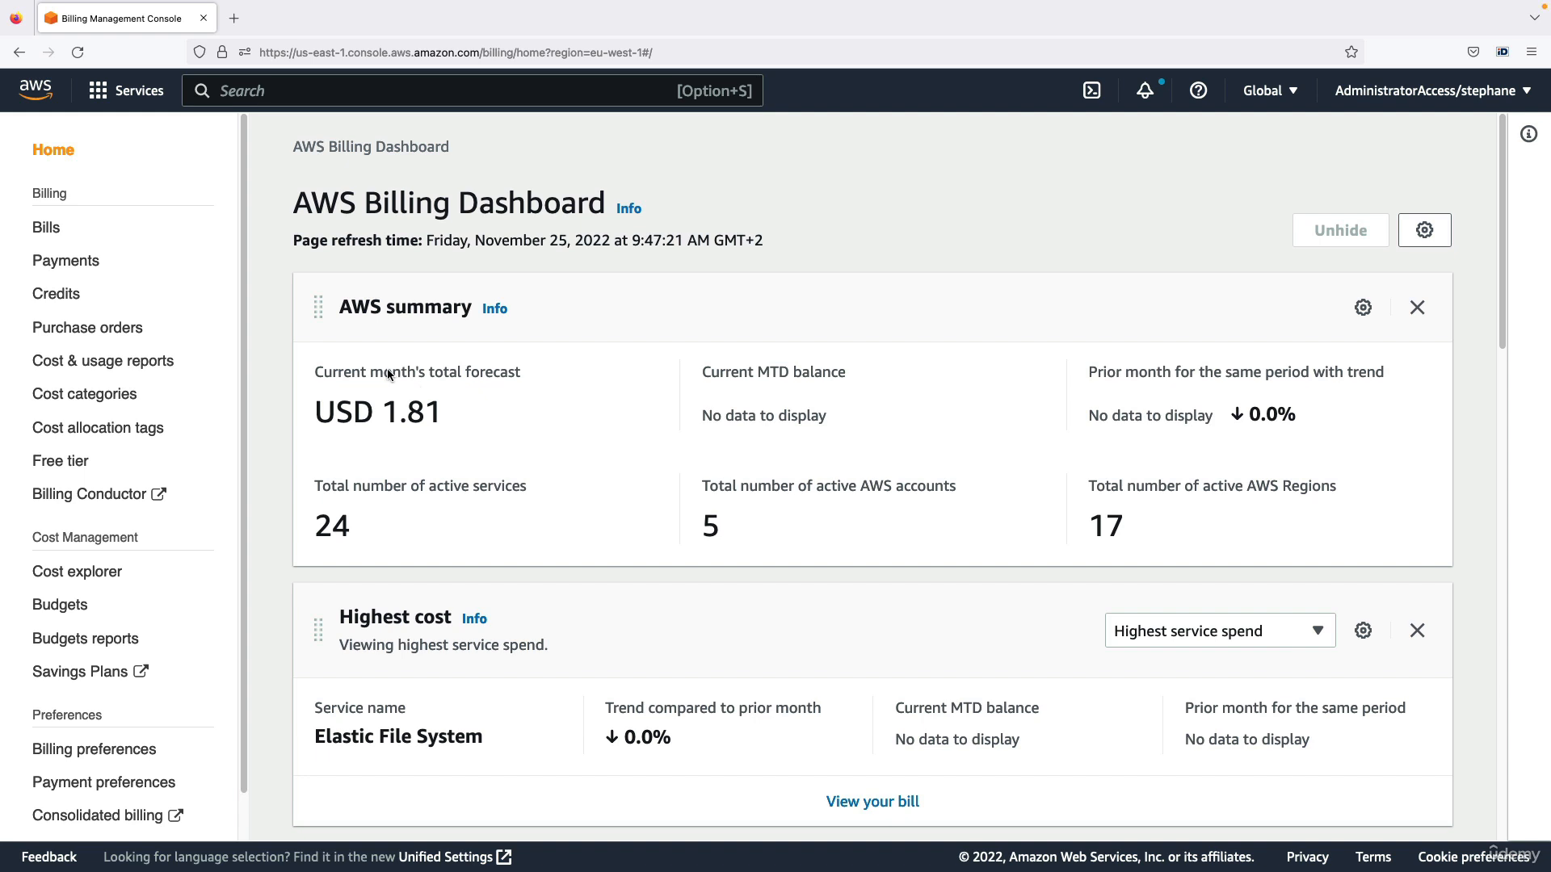
Step: Open the Bills page, switch it to the new Bills page experience and dismiss the introduction banner
{"action": "left_click", "coordinate": [45, 231]}
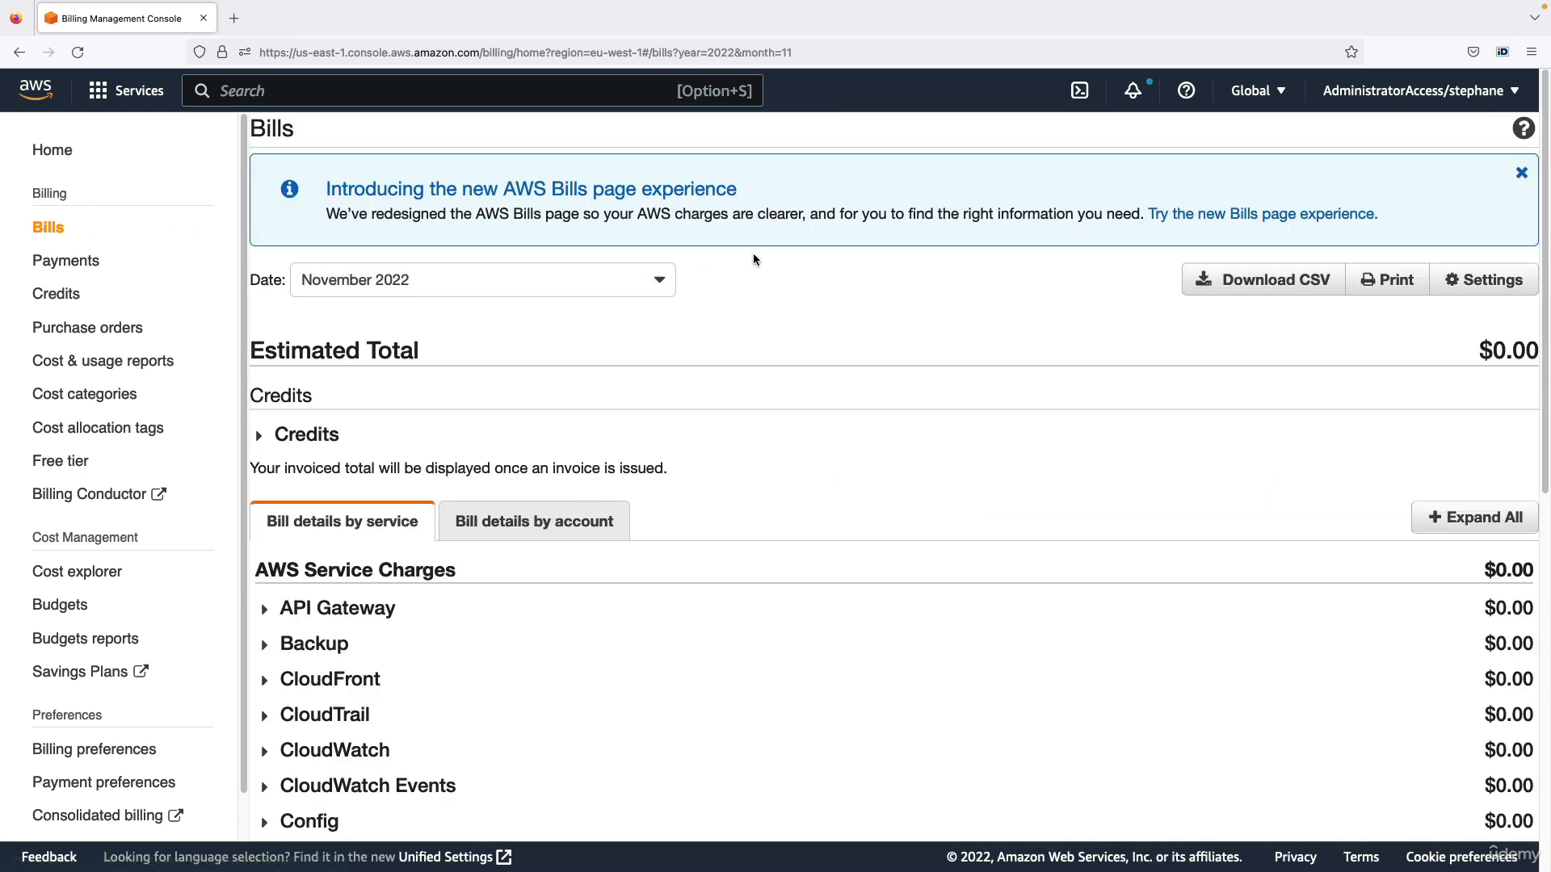
{"action": "left_click", "coordinate": [1209, 217]}
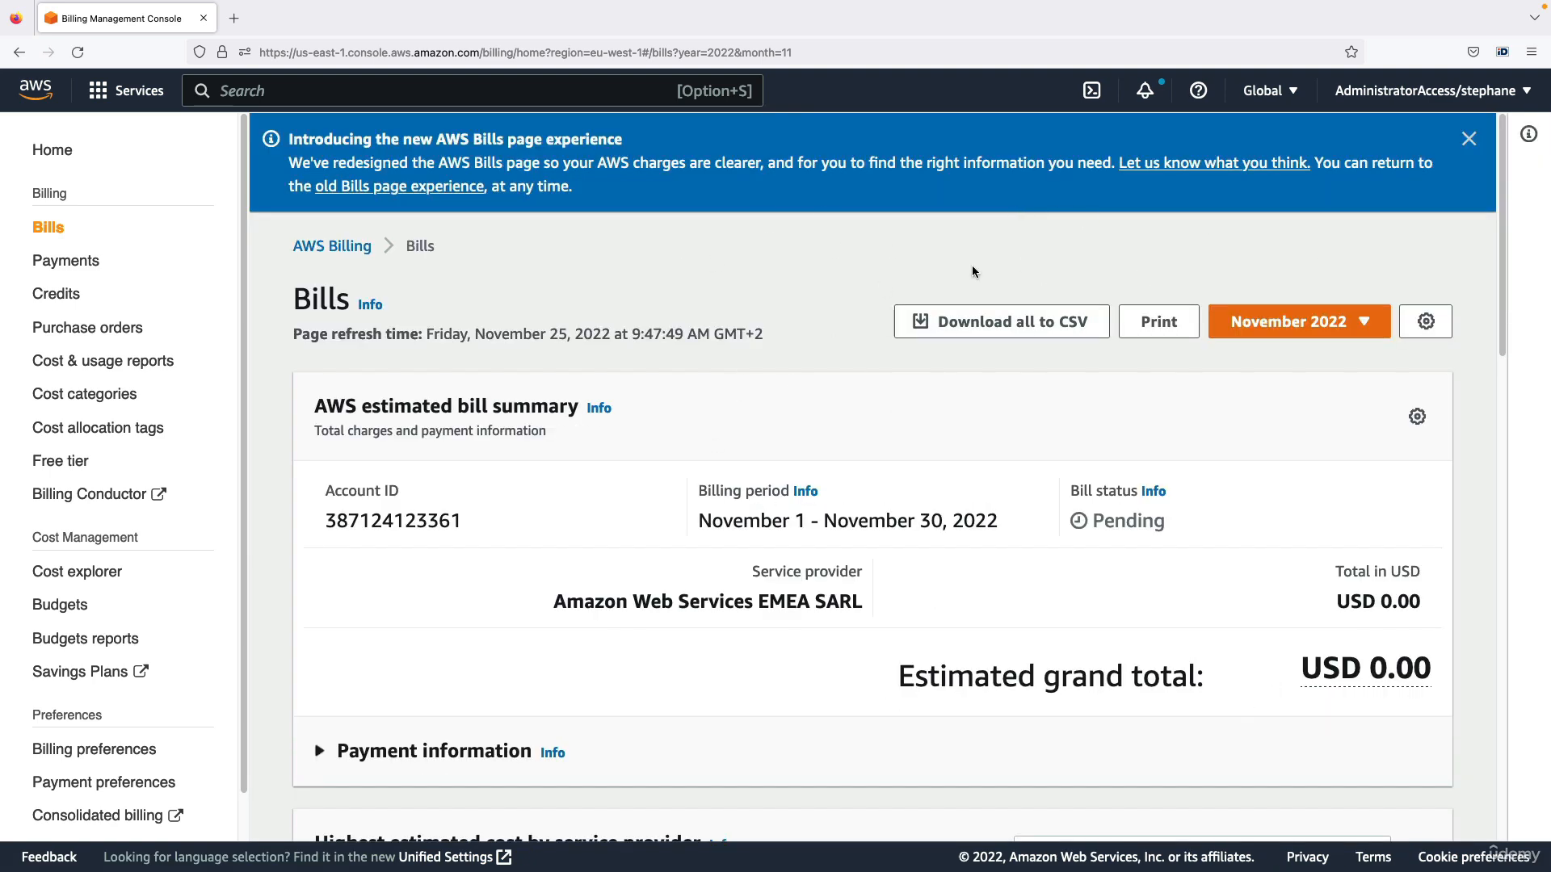
{"action": "left_click", "coordinate": [1468, 139]}
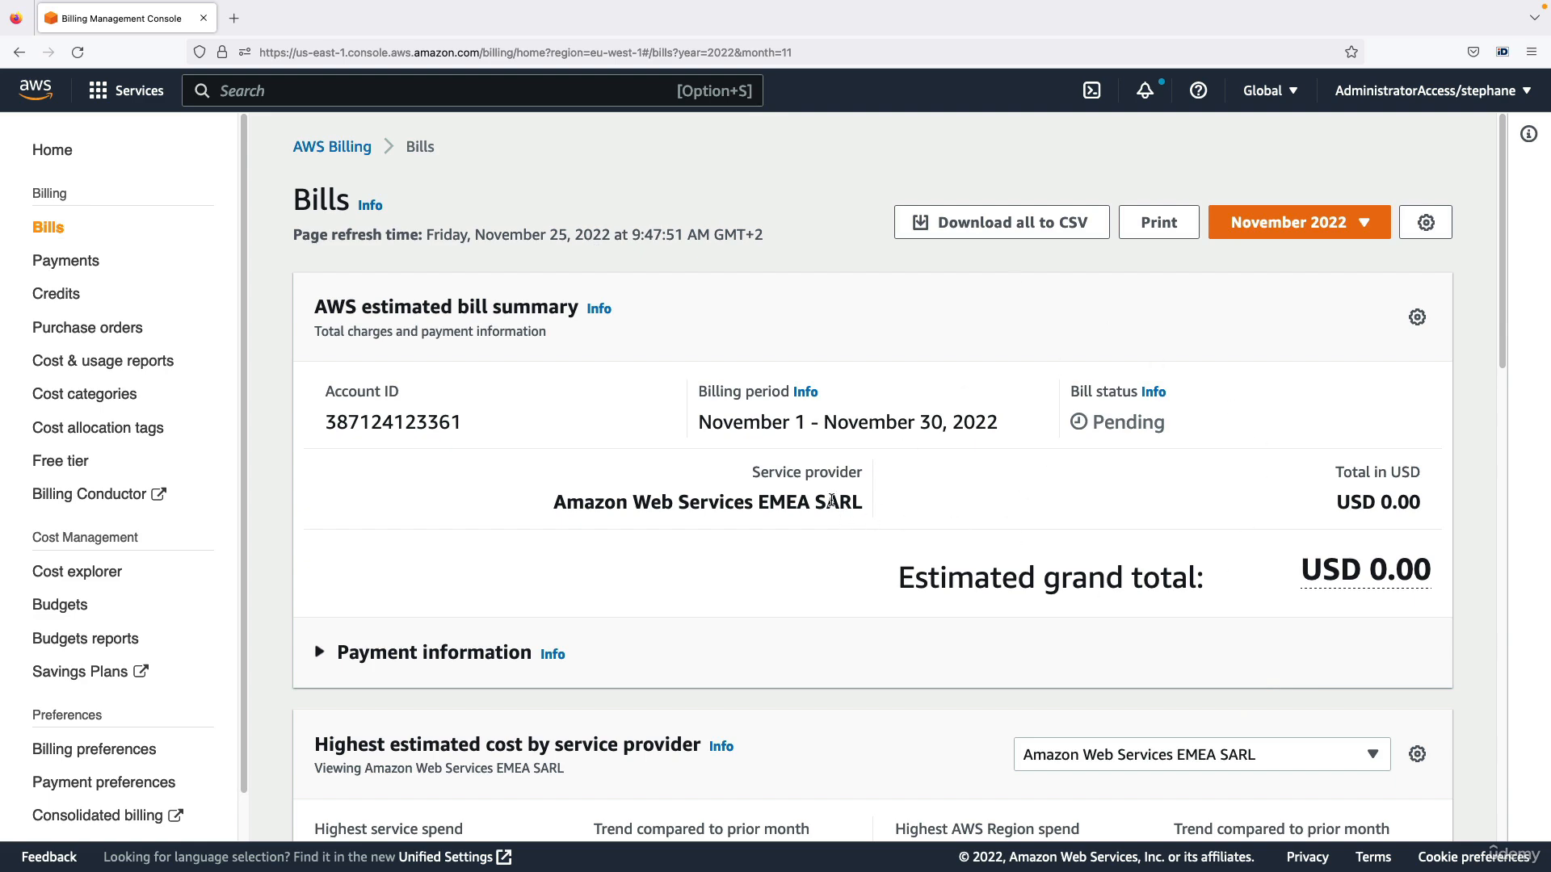
Step: Show the November 2022 bill's charges by service and look through the list of services
{"action": "scroll", "coordinate": [832, 501], "scroll_direction": "down", "scroll_amount": 10}
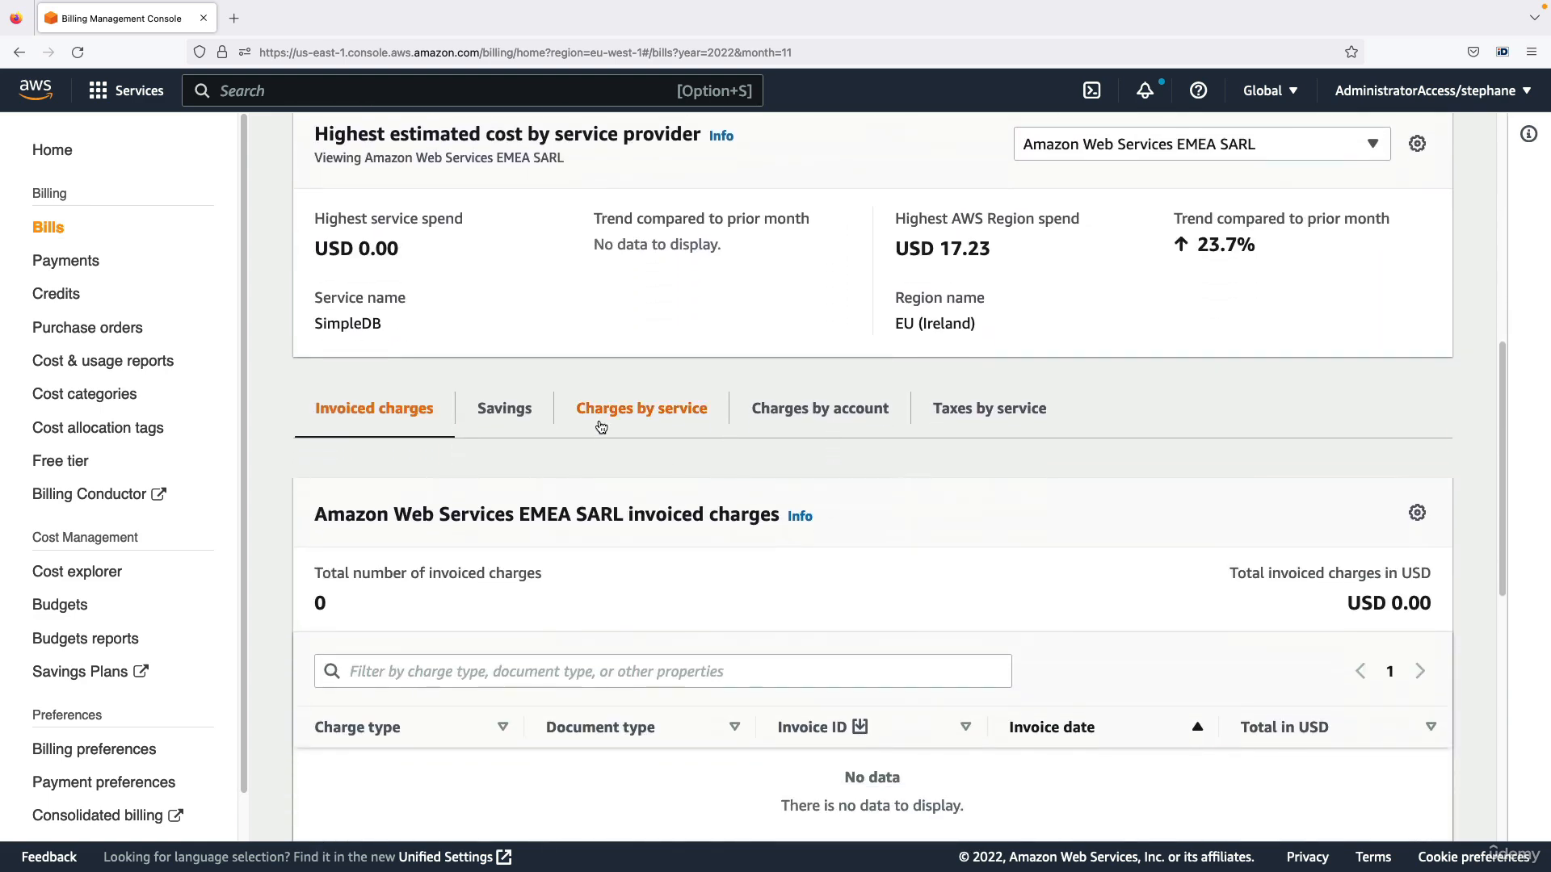
{"action": "left_click", "coordinate": [633, 424]}
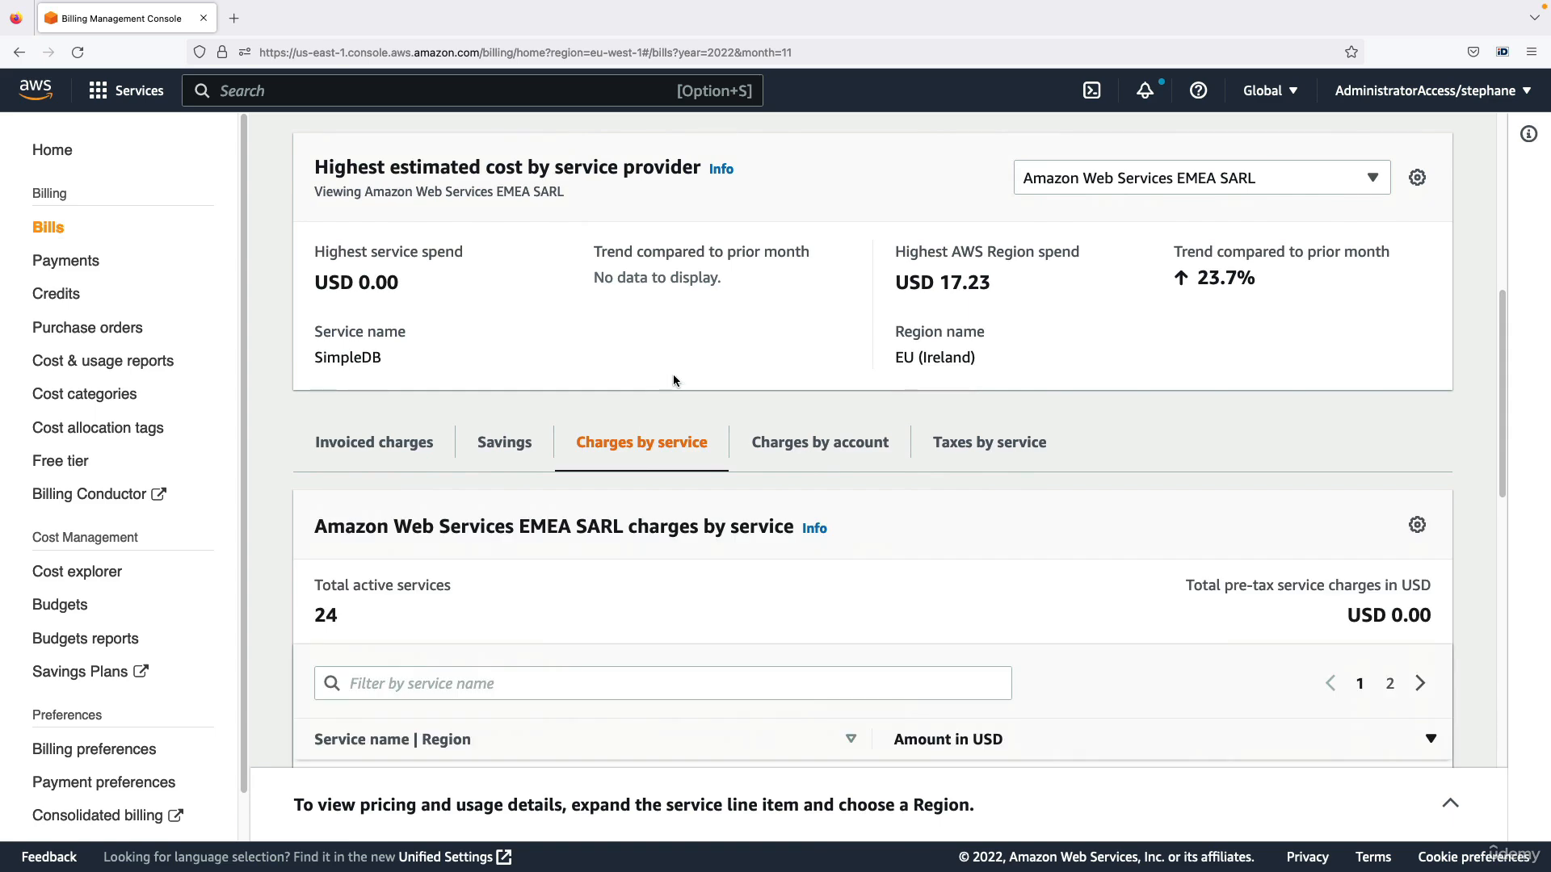
{"action": "scroll", "coordinate": [674, 380], "scroll_direction": "down", "scroll_amount": 3}
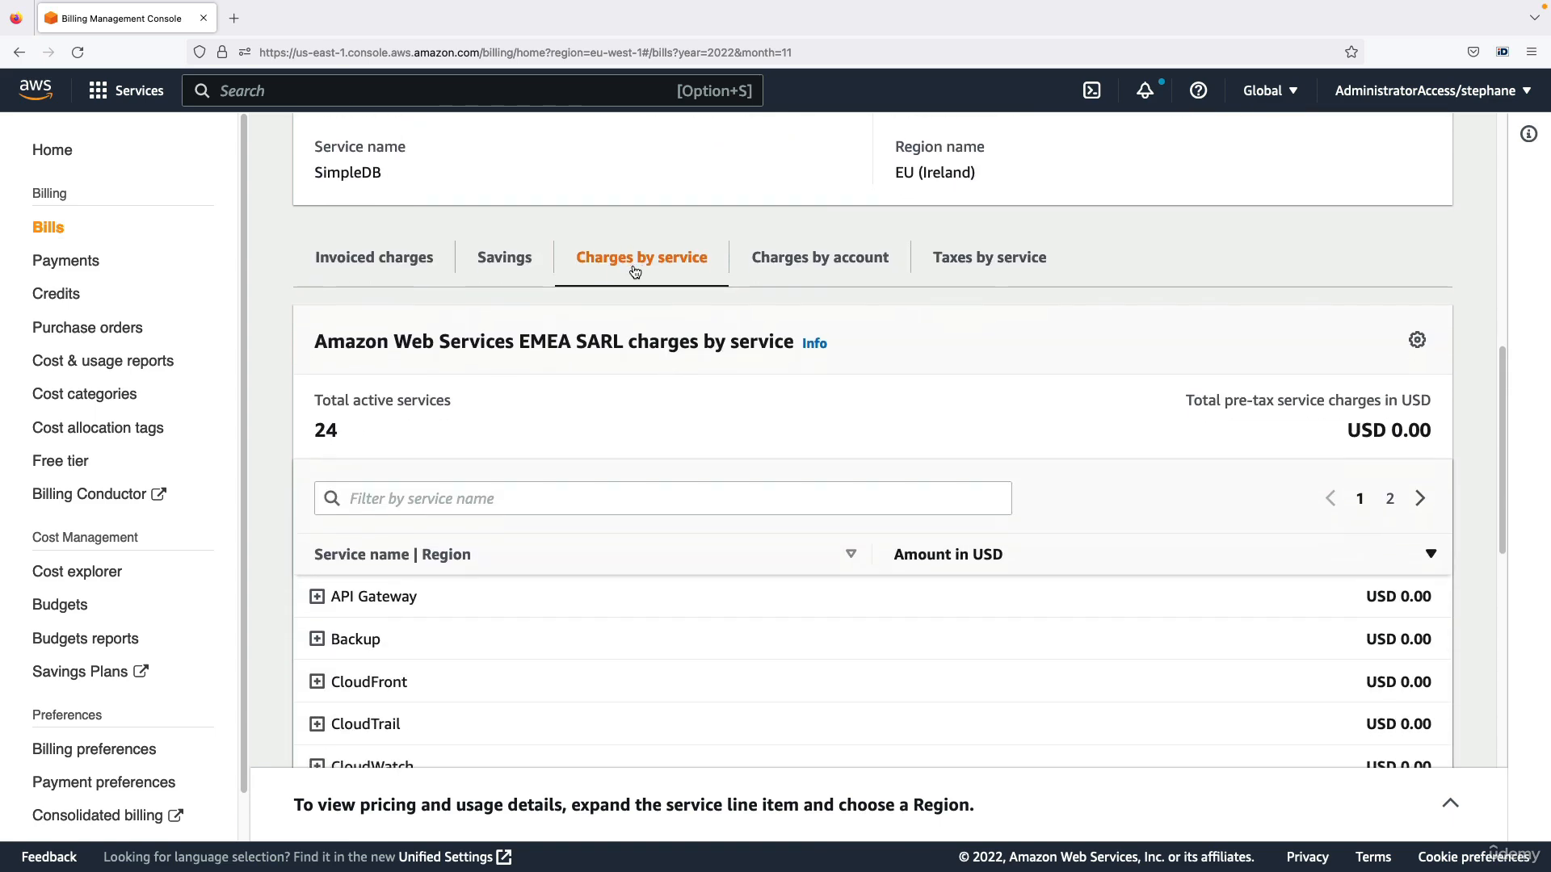
{"action": "scroll", "coordinate": [634, 271], "scroll_direction": "down", "scroll_amount": 7}
{"action": "scroll", "coordinate": [502, 543], "scroll_direction": "down", "scroll_amount": 4}
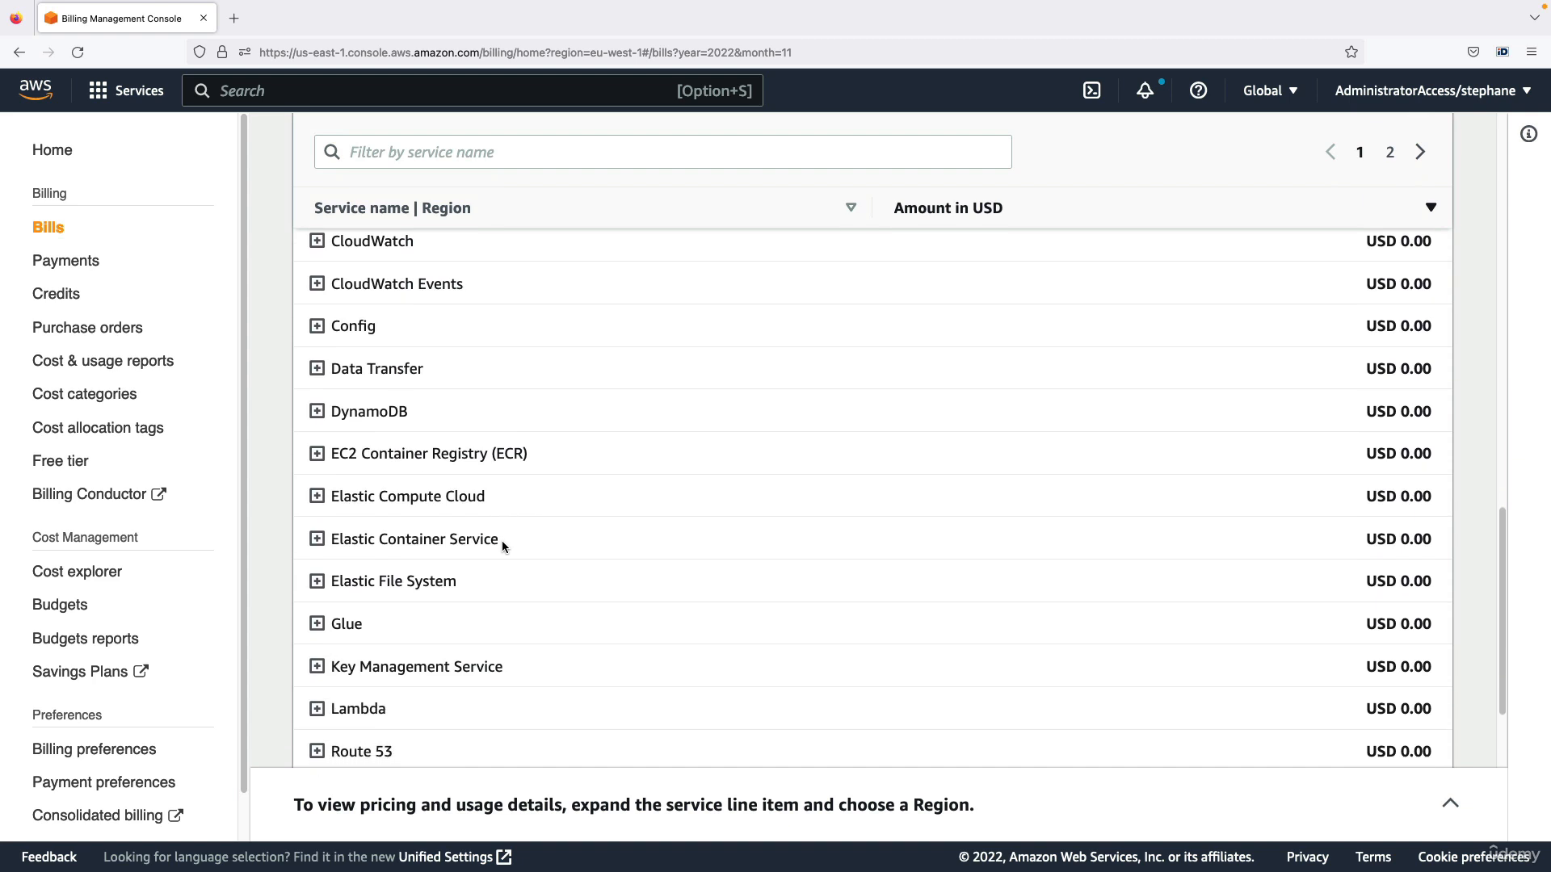
Step: Expand the Elastic Compute Cloud charges by region and open the US East (N. Virginia) details in a new page
{"action": "left_click", "coordinate": [318, 364]}
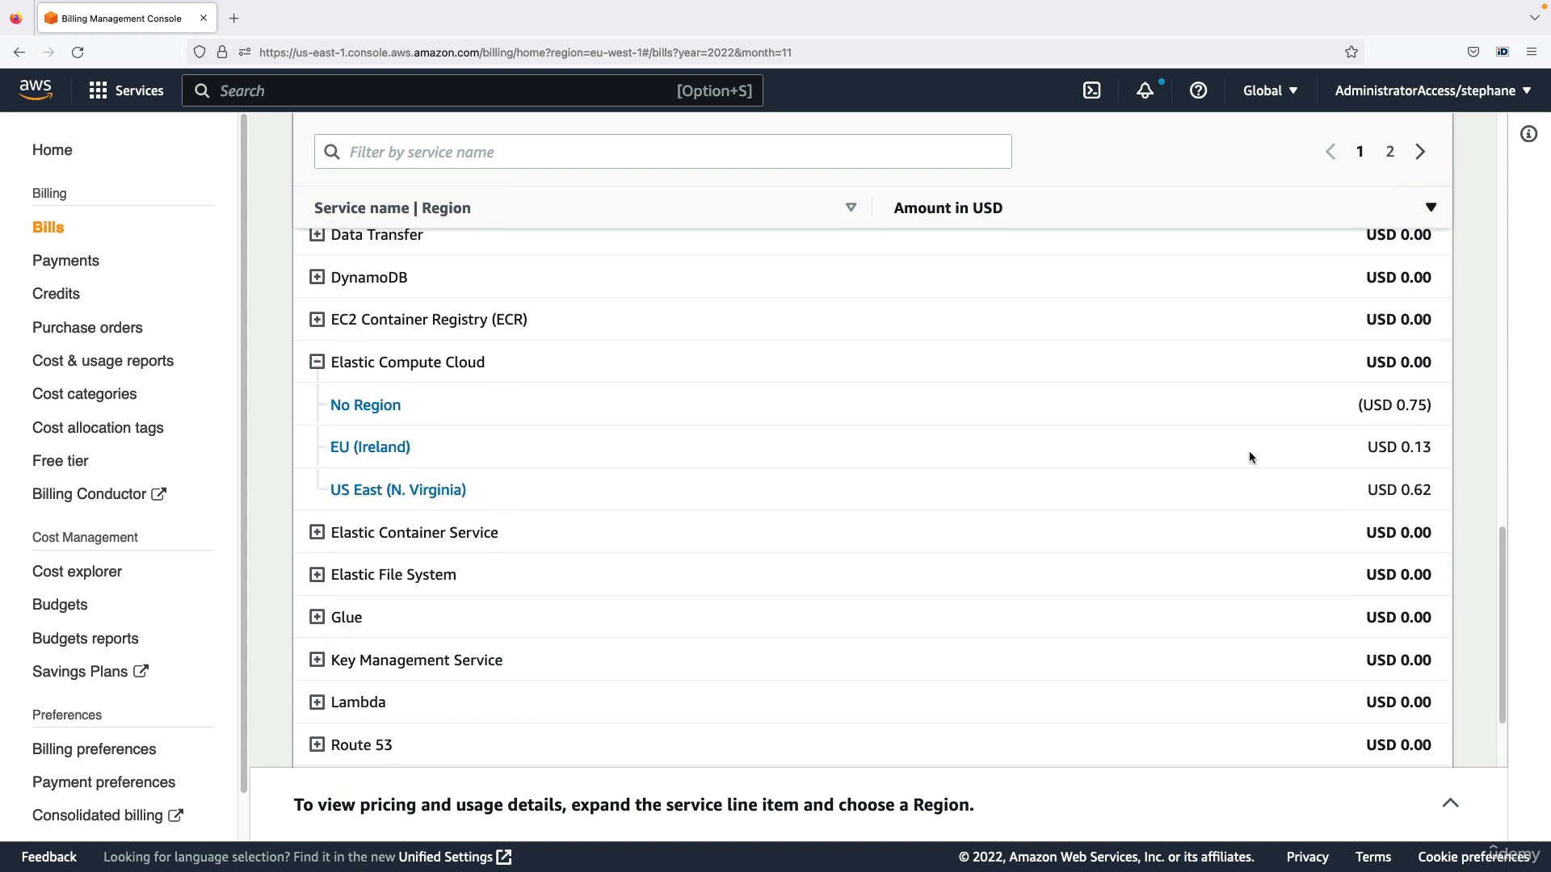
{"action": "left_click_drag", "start_coordinate": [1367, 490], "coordinate": [1432, 489]}
{"action": "left_click", "coordinate": [1137, 516]}
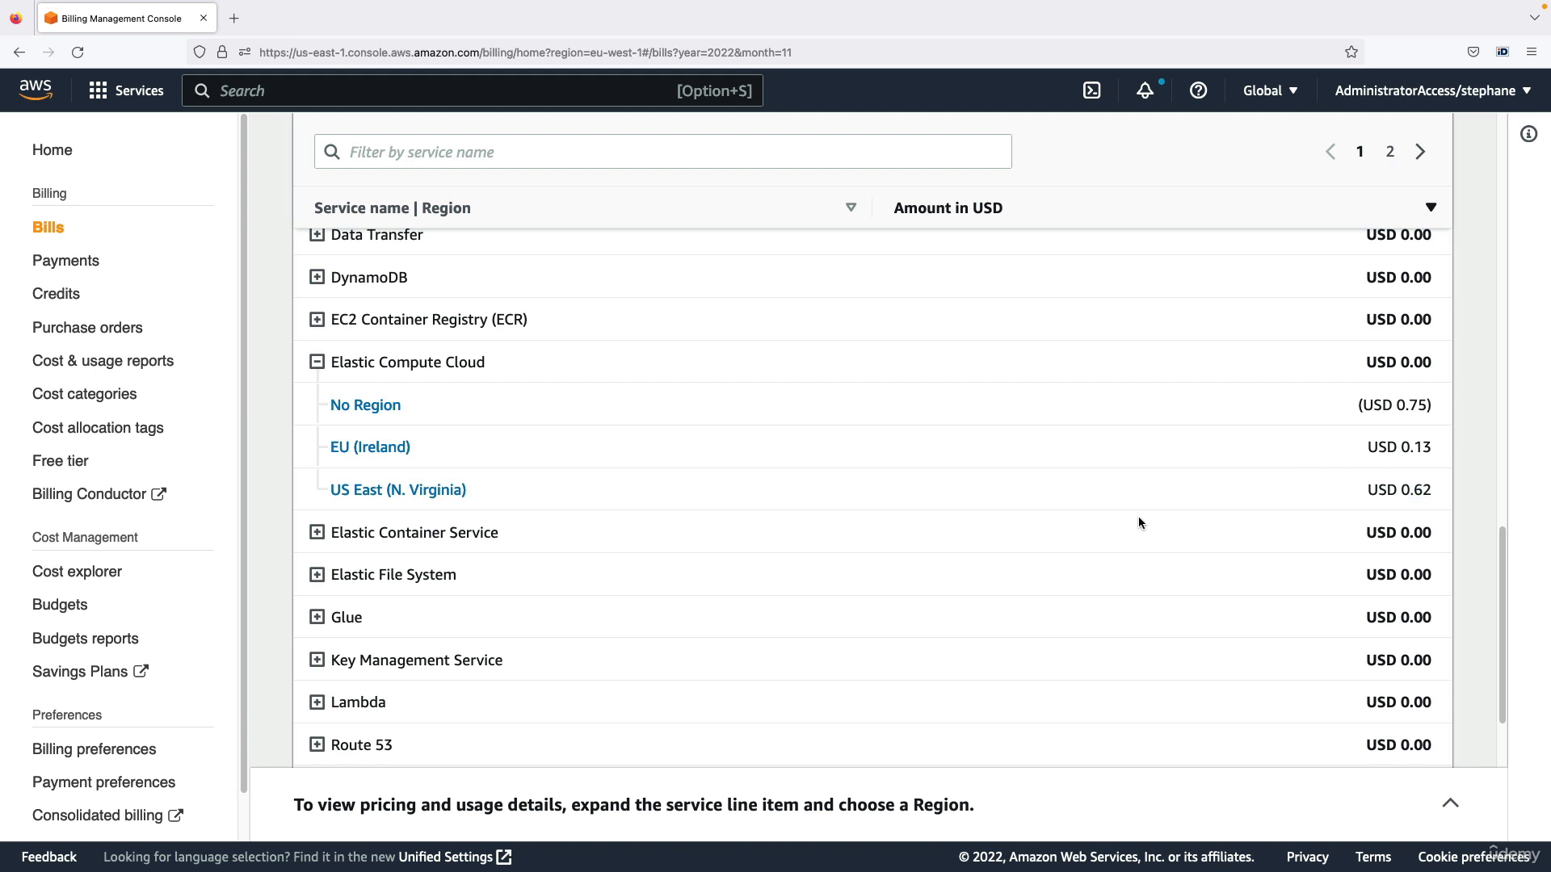
{"action": "left_click", "coordinate": [396, 491]}
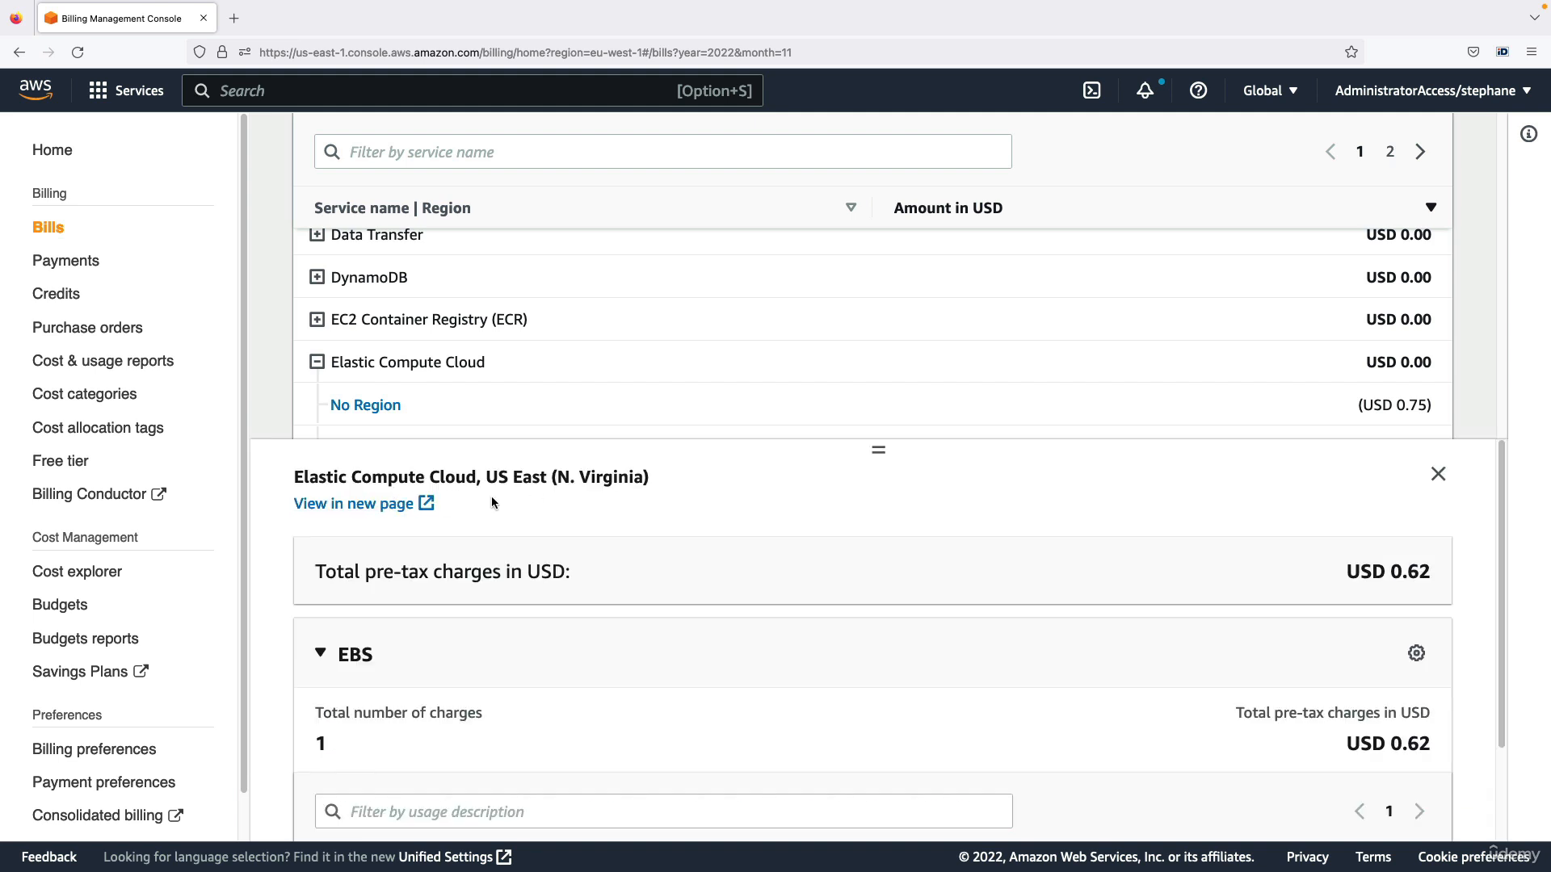
{"action": "left_click", "coordinate": [395, 505]}
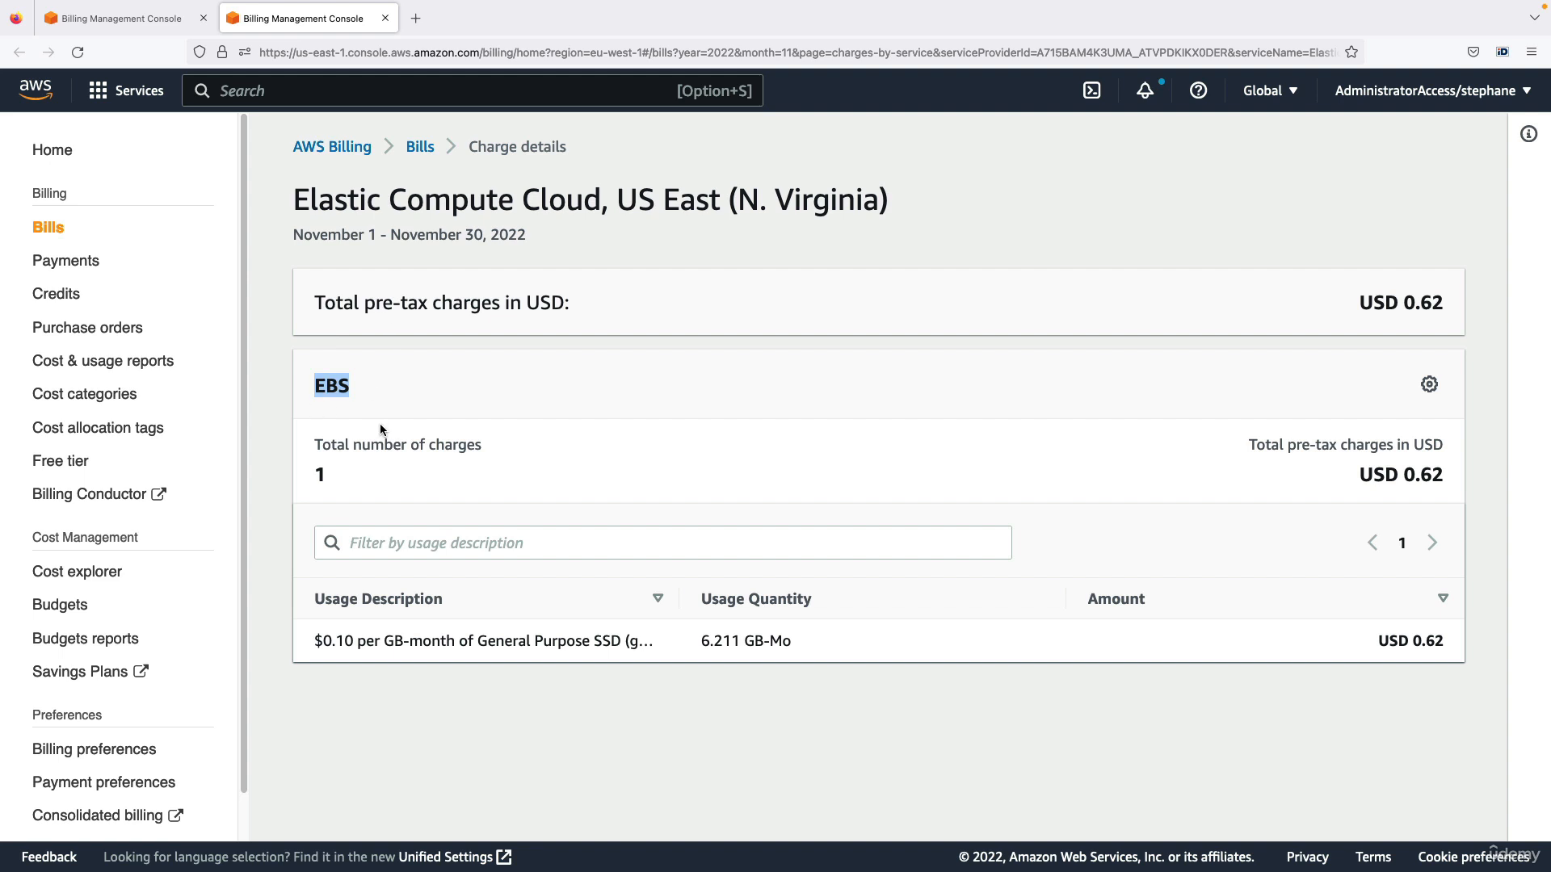
Step: Widen the Usage Description column and examine the EBS charge's description and usage quantity
{"action": "left_click_drag", "start_coordinate": [323, 640], "coordinate": [505, 639]}
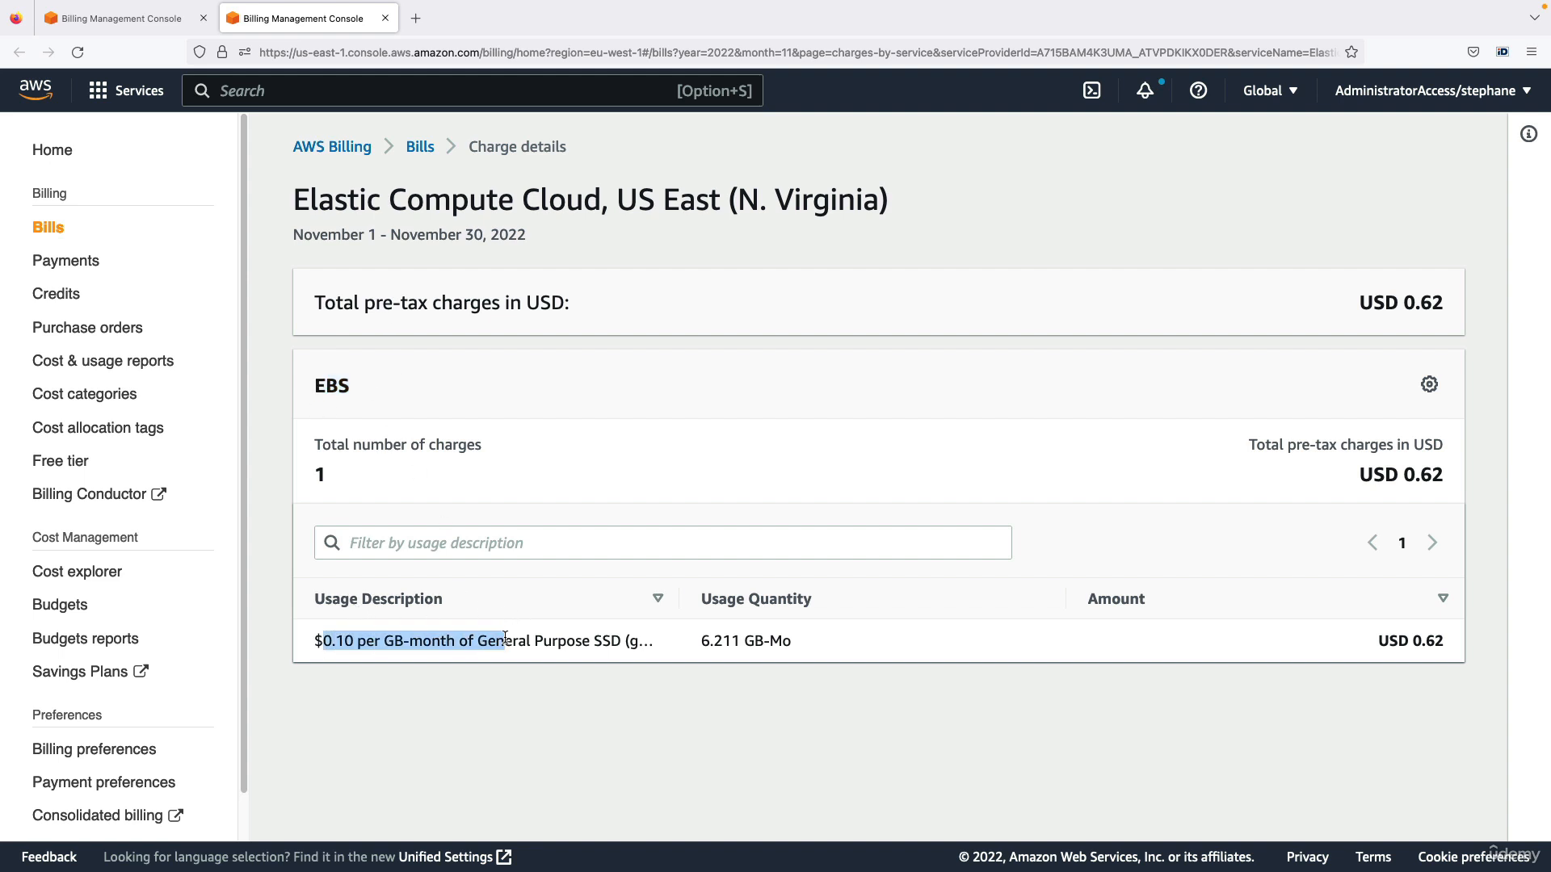
{"action": "left_click", "coordinate": [505, 639]}
{"action": "left_click_drag", "start_coordinate": [671, 607], "coordinate": [774, 607]}
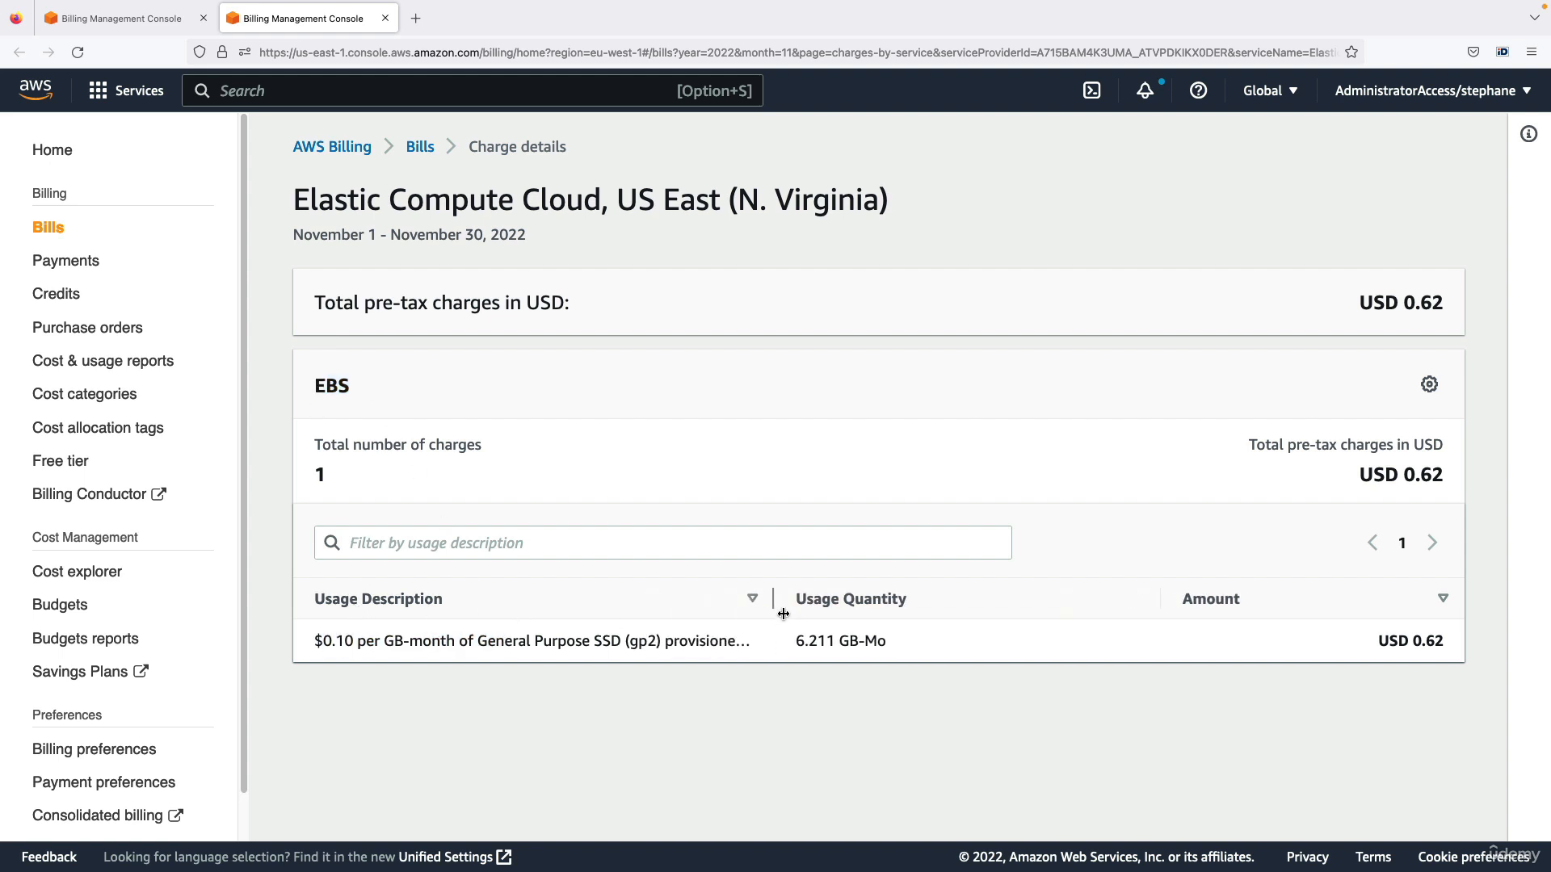
{"action": "double_click", "coordinate": [847, 642]}
{"action": "left_click", "coordinate": [546, 634]}
{"action": "left_click_drag", "start_coordinate": [662, 640], "coordinate": [440, 640]}
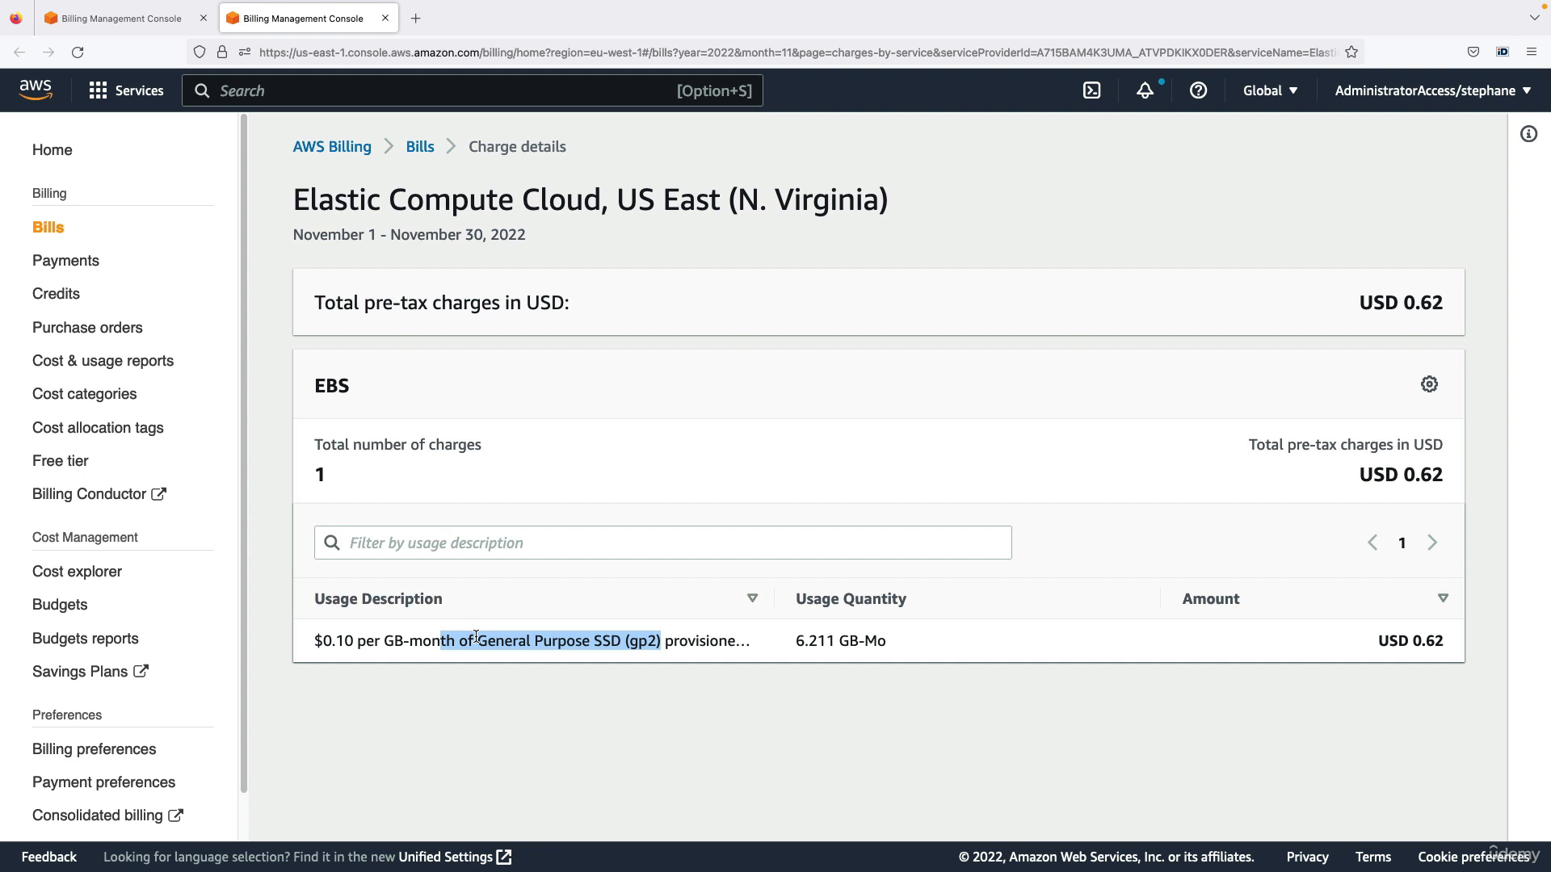
{"action": "left_click", "coordinate": [476, 638]}
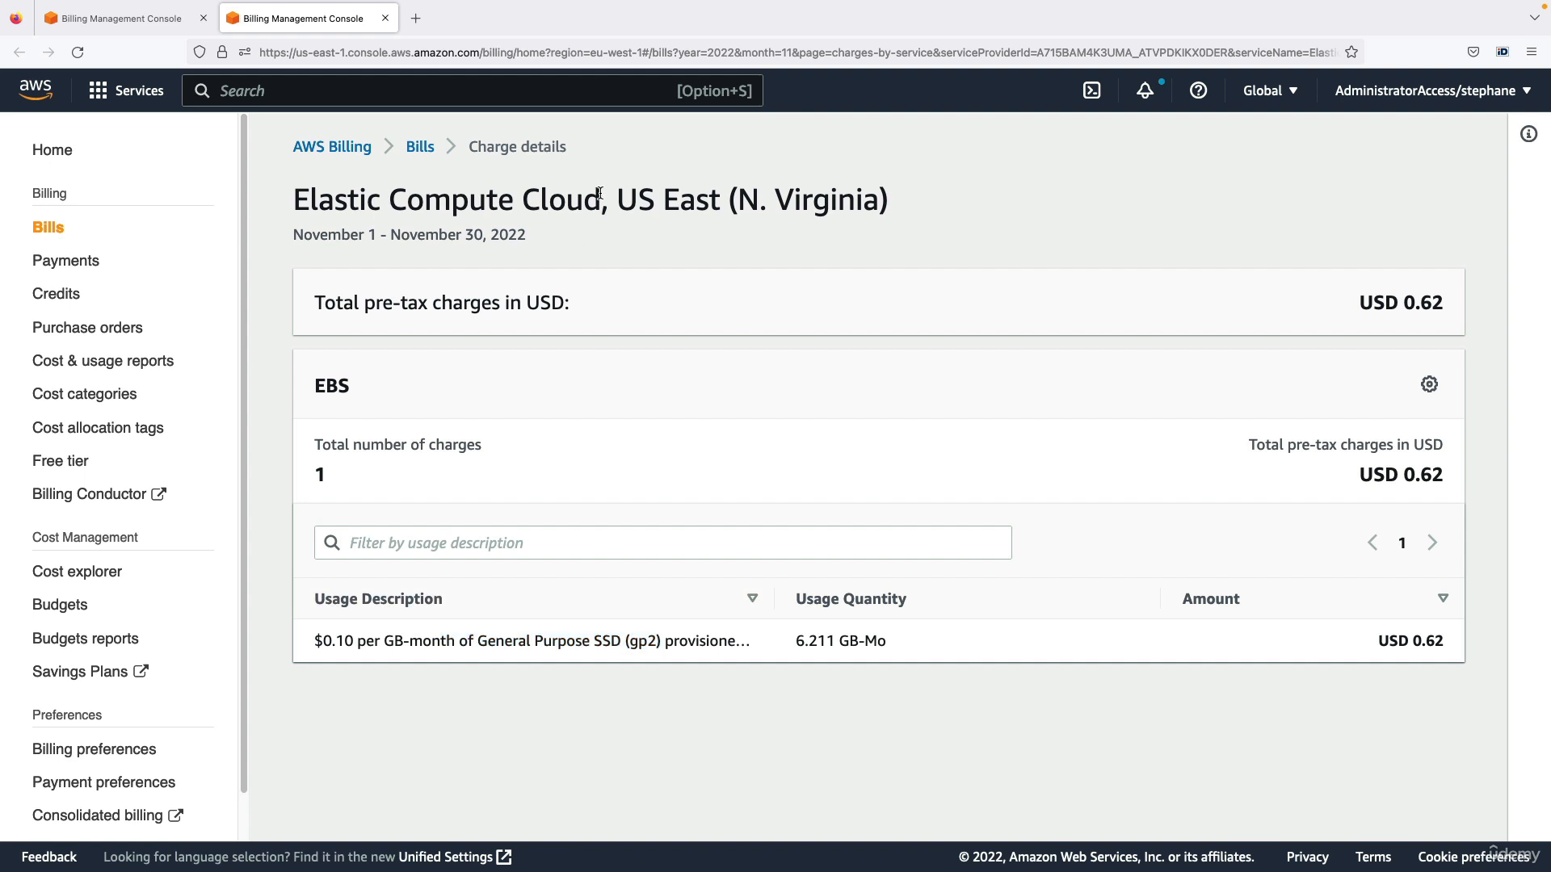
Step: Review the service, region and EBS category of the charge, and view the list of available AWS regions
{"action": "left_click_drag", "start_coordinate": [599, 193], "coordinate": [296, 199]}
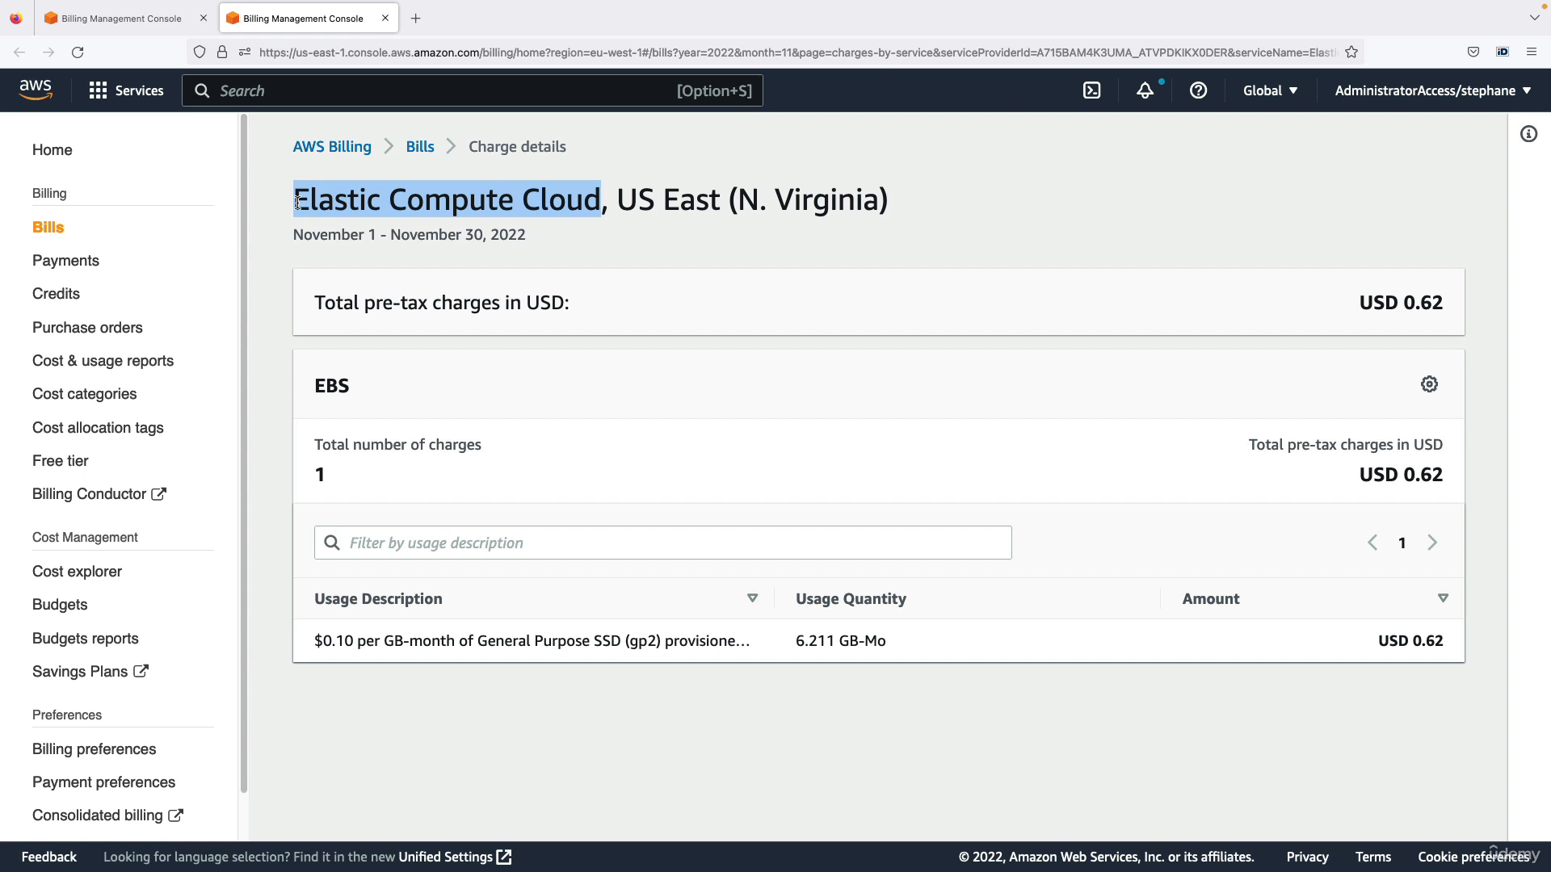
{"action": "left_click_drag", "start_coordinate": [751, 194], "coordinate": [880, 196]}
{"action": "left_click", "coordinate": [1266, 94]}
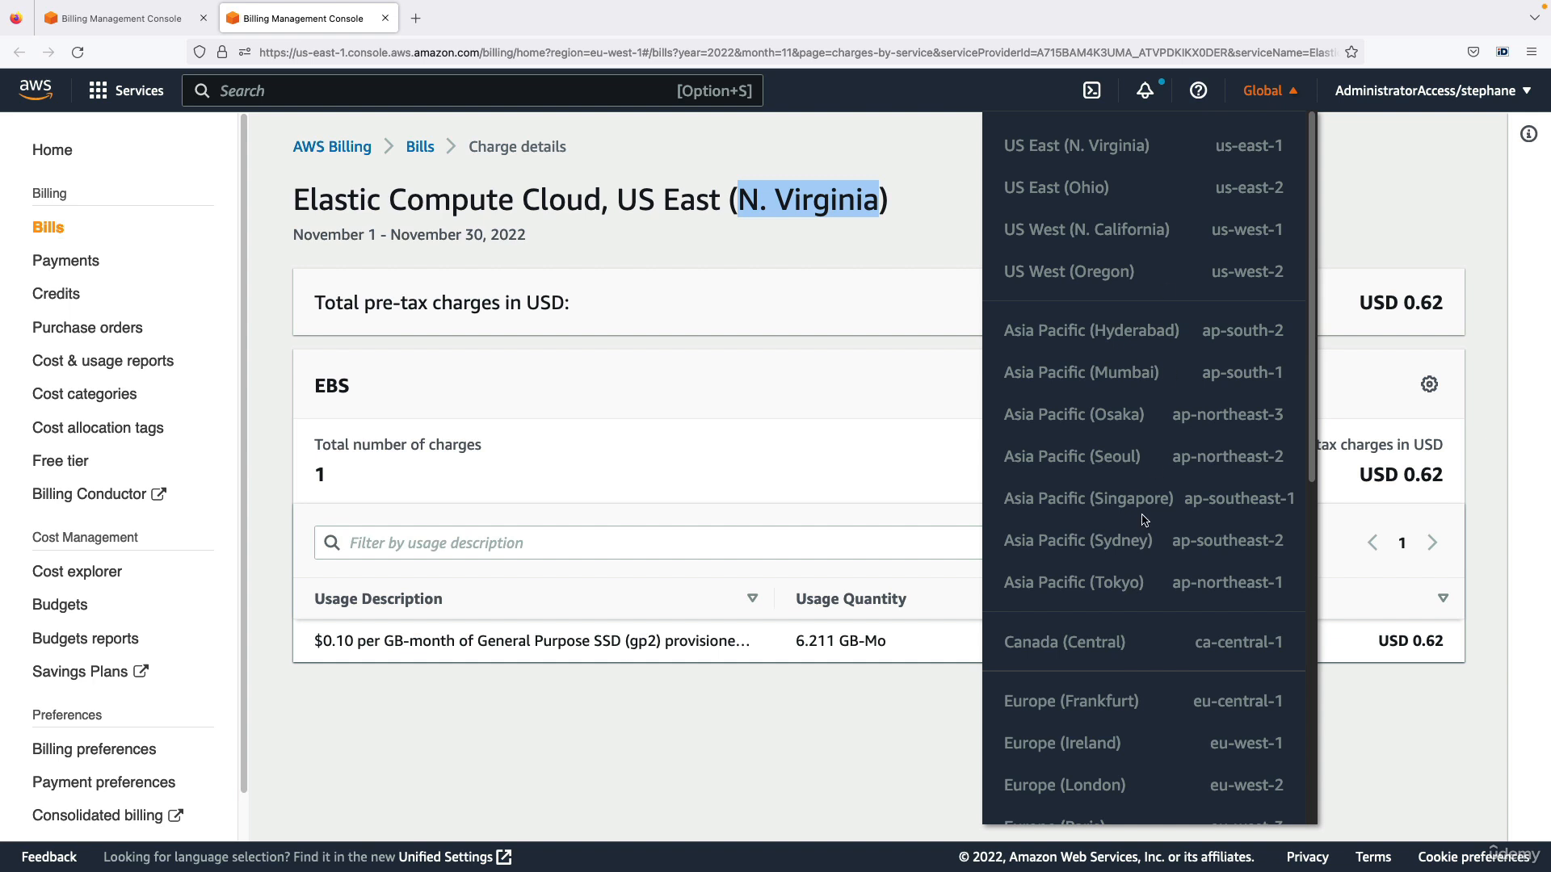
{"action": "left_click", "coordinate": [782, 448]}
{"action": "double_click", "coordinate": [334, 386]}
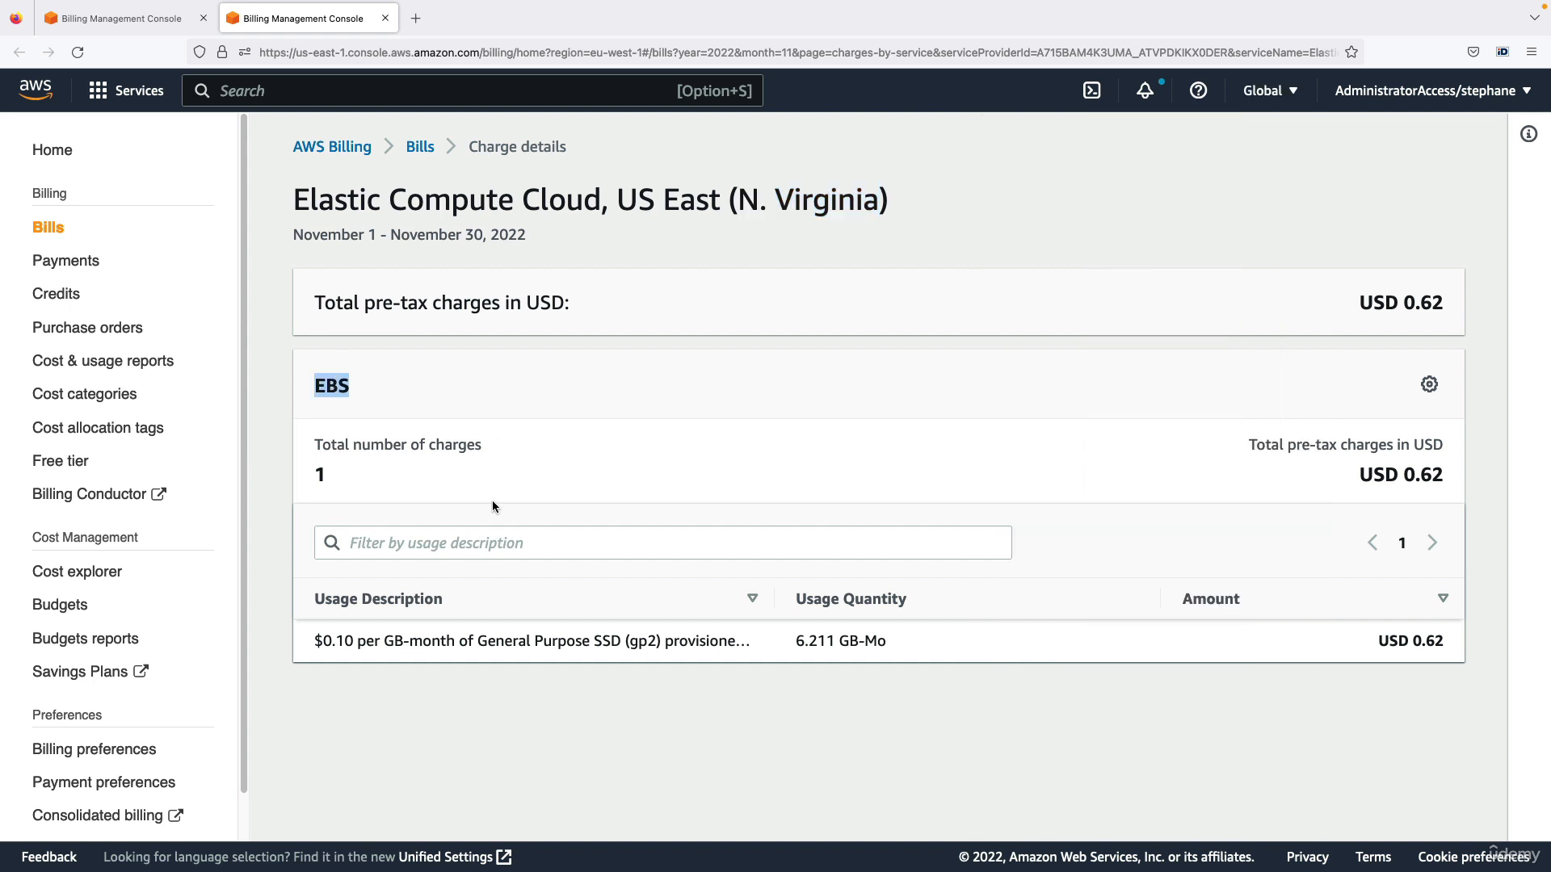
Step: Review the EBS usage description, return to the Bills page and dismiss the notice about its new experience
{"action": "left_click_drag", "start_coordinate": [403, 641], "coordinate": [642, 633]}
{"action": "left_click", "coordinate": [643, 632]}
{"action": "left_click", "coordinate": [421, 147]}
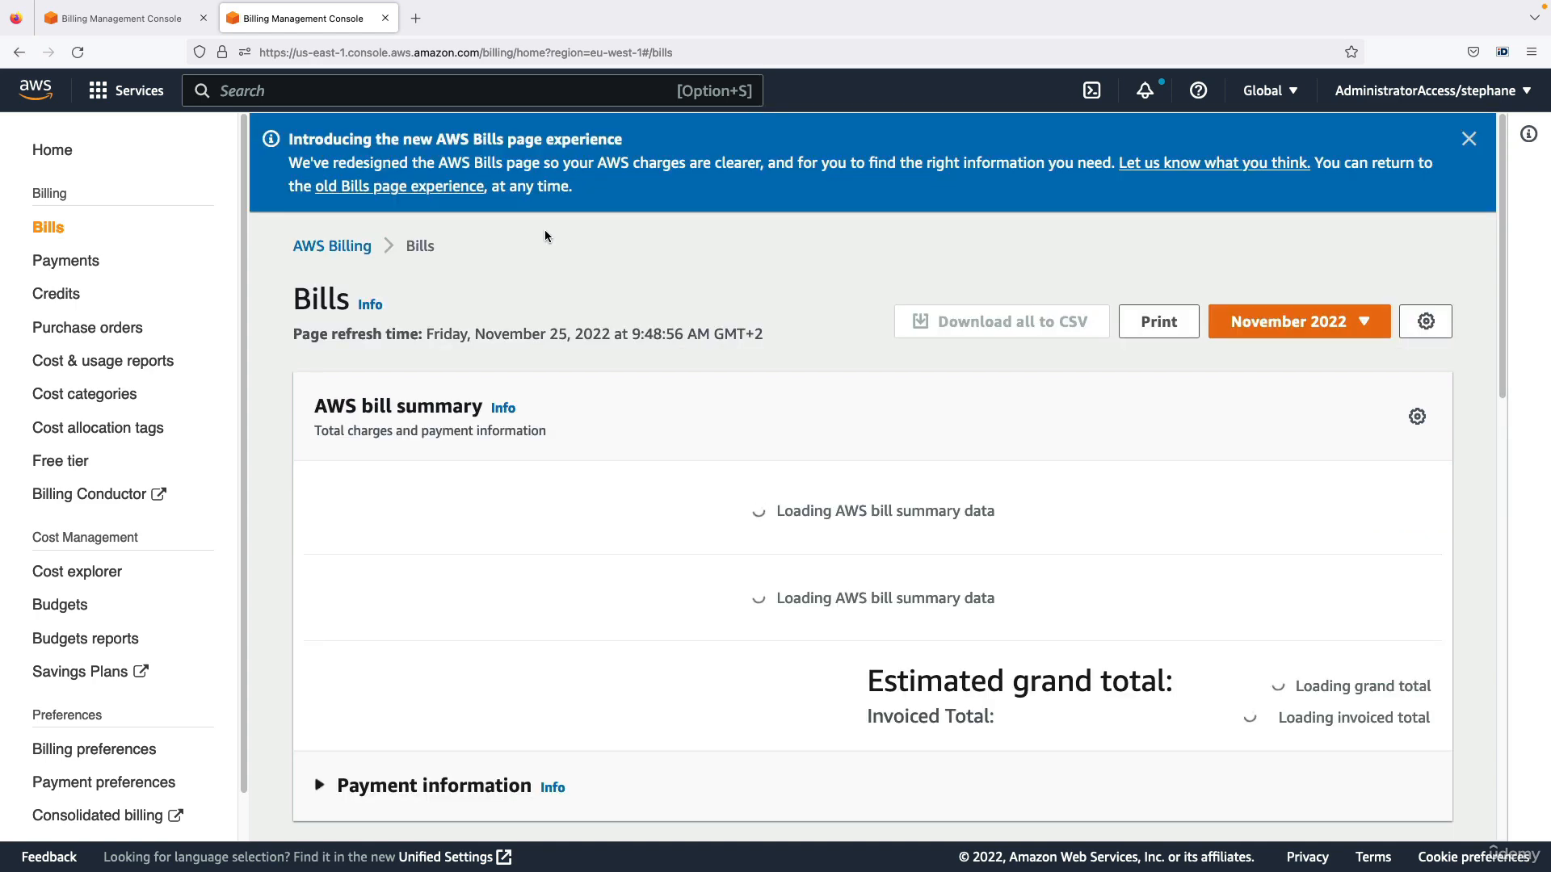
{"action": "left_click", "coordinate": [1469, 139]}
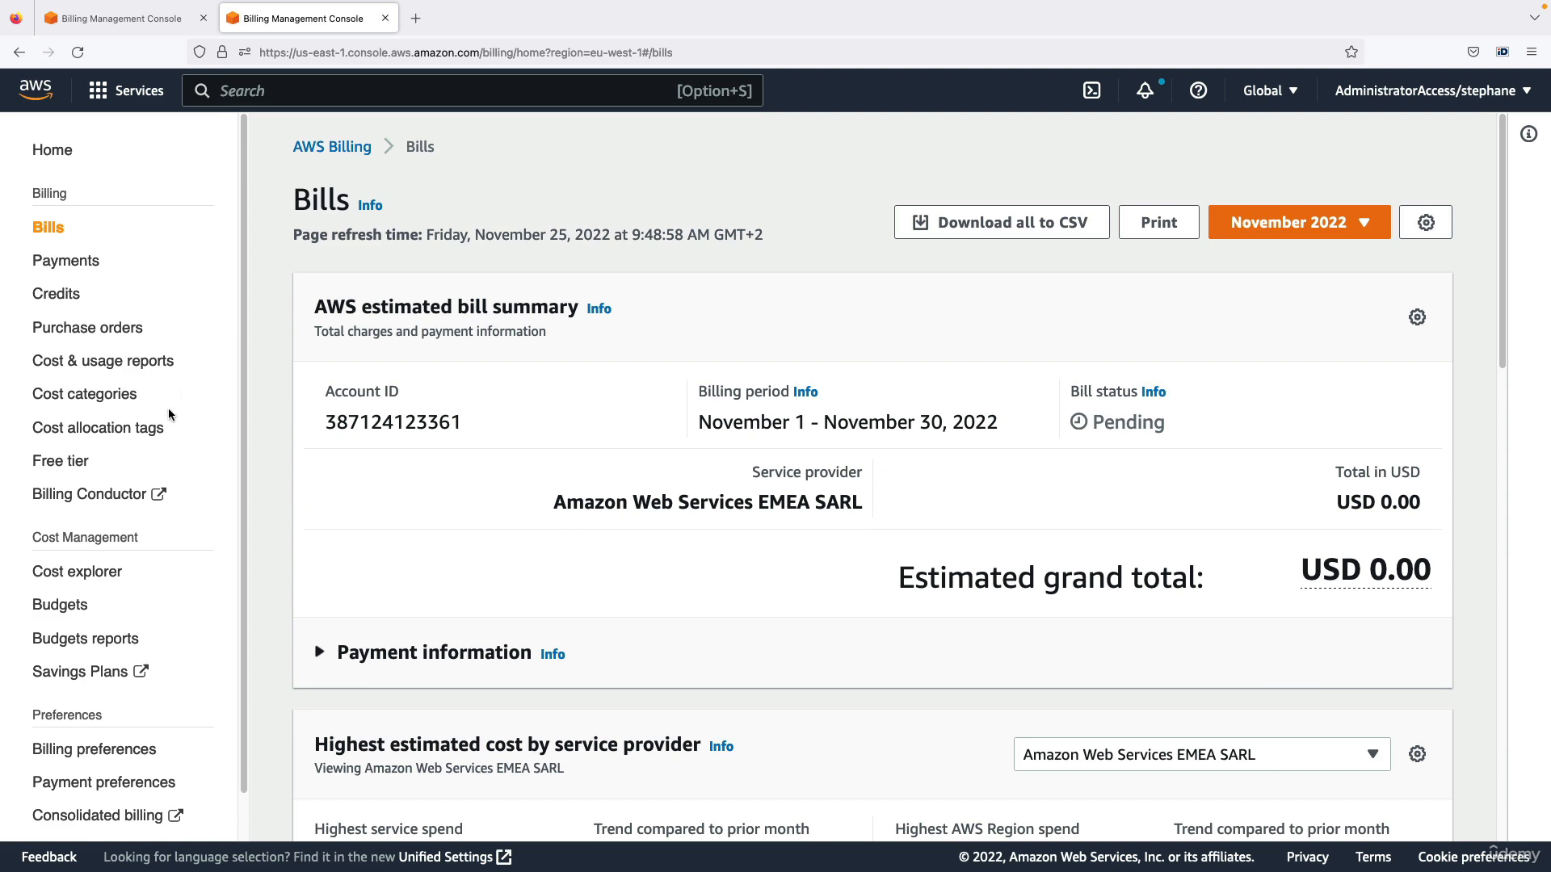
Step: View the AWS Free Tier summary and examine each service's usage limit, current usage, forecasted usage and month-to-date percentage
{"action": "left_click", "coordinate": [66, 467]}
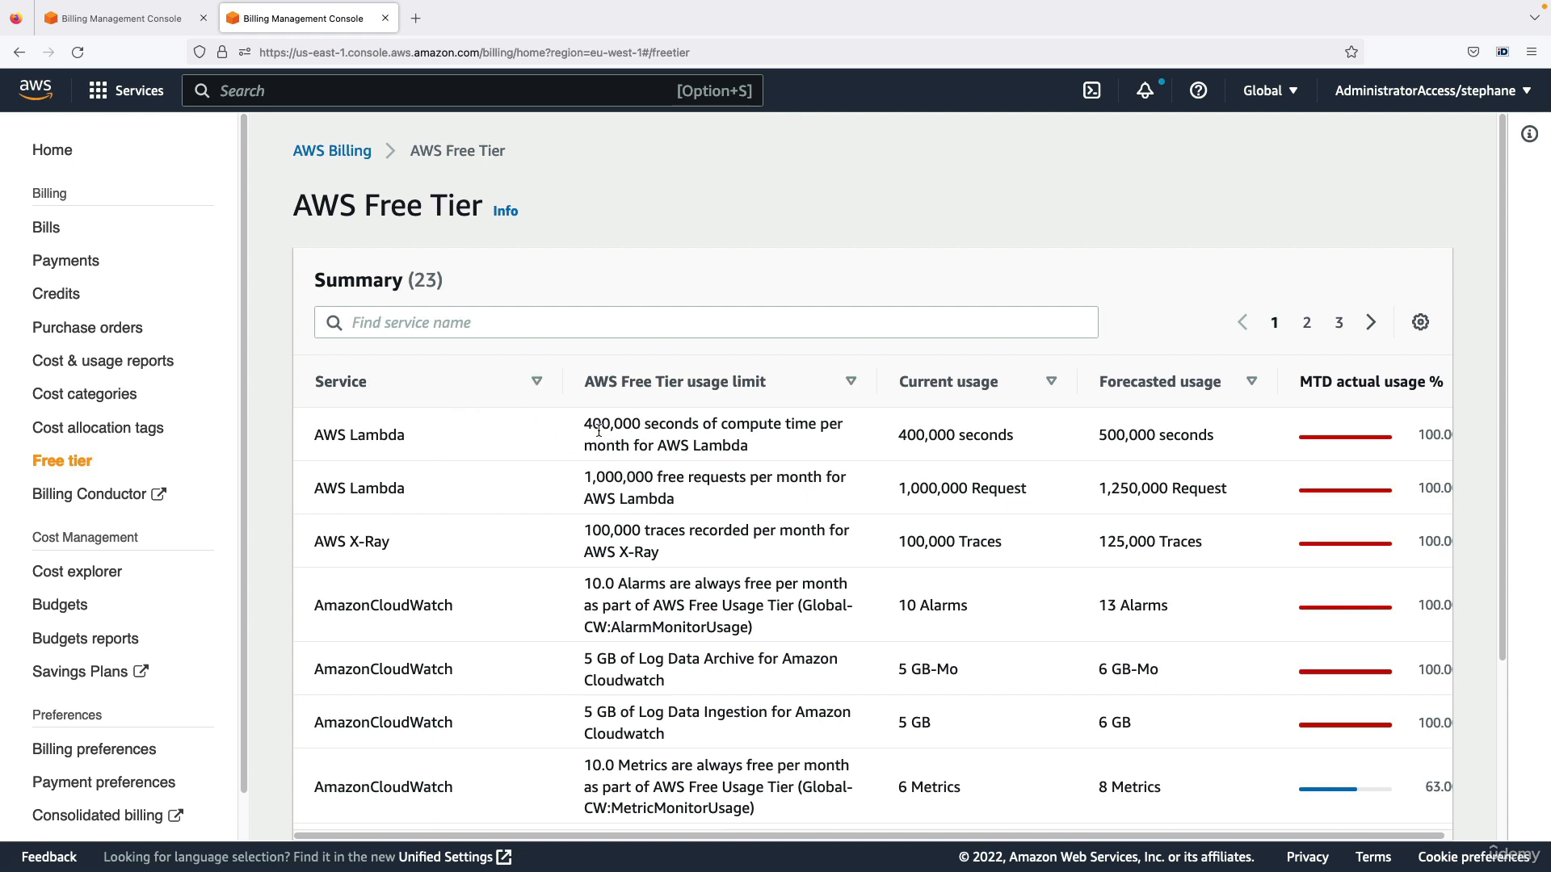
{"action": "left_click_drag", "start_coordinate": [584, 424], "coordinate": [798, 449]}
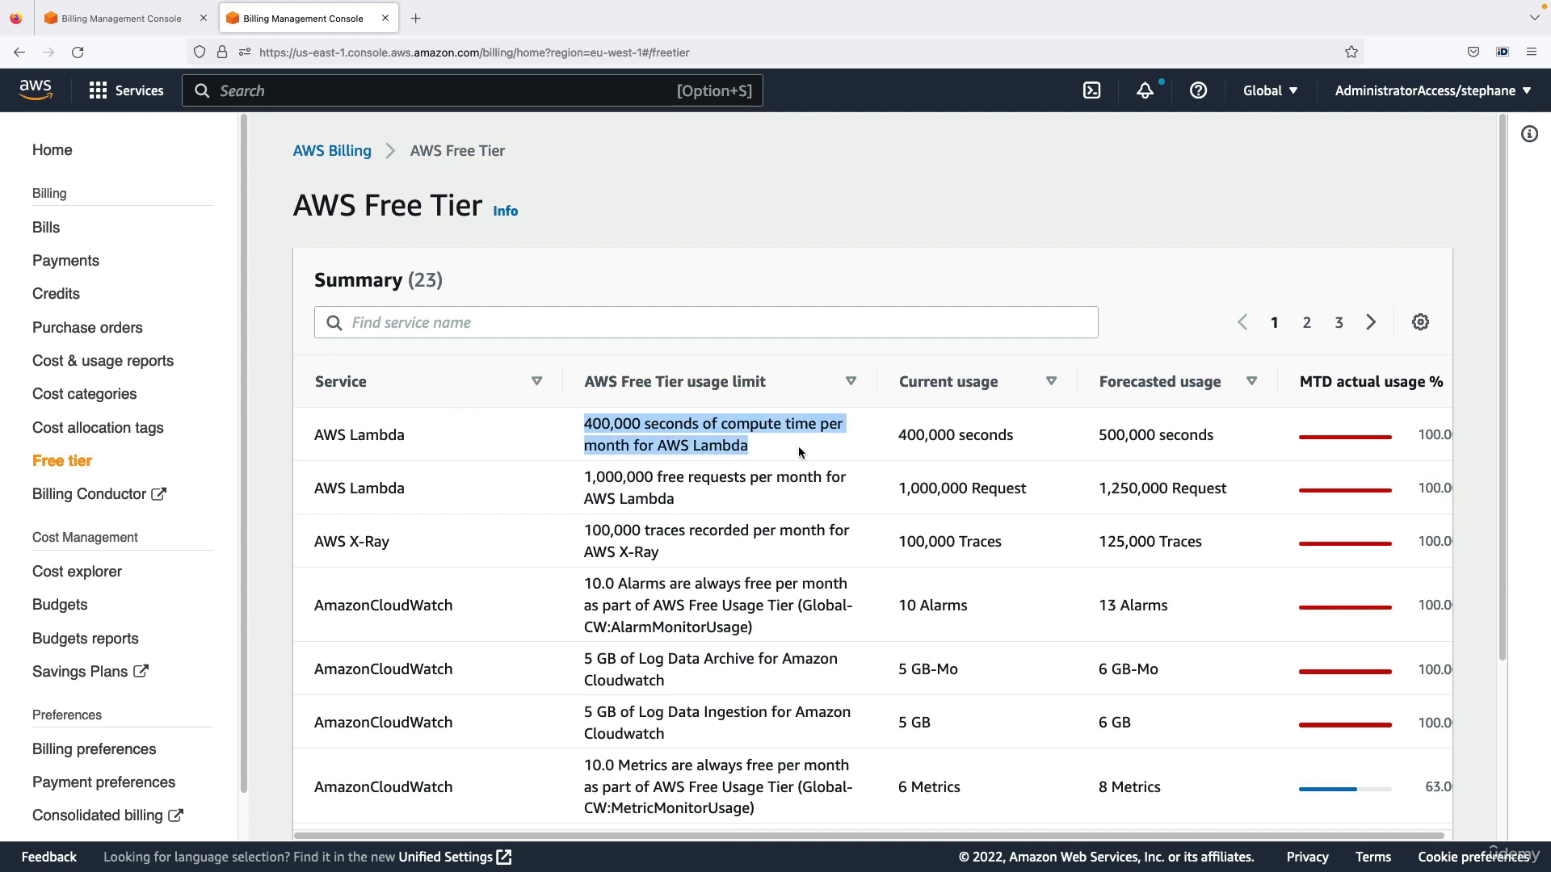
{"action": "double_click", "coordinate": [979, 438]}
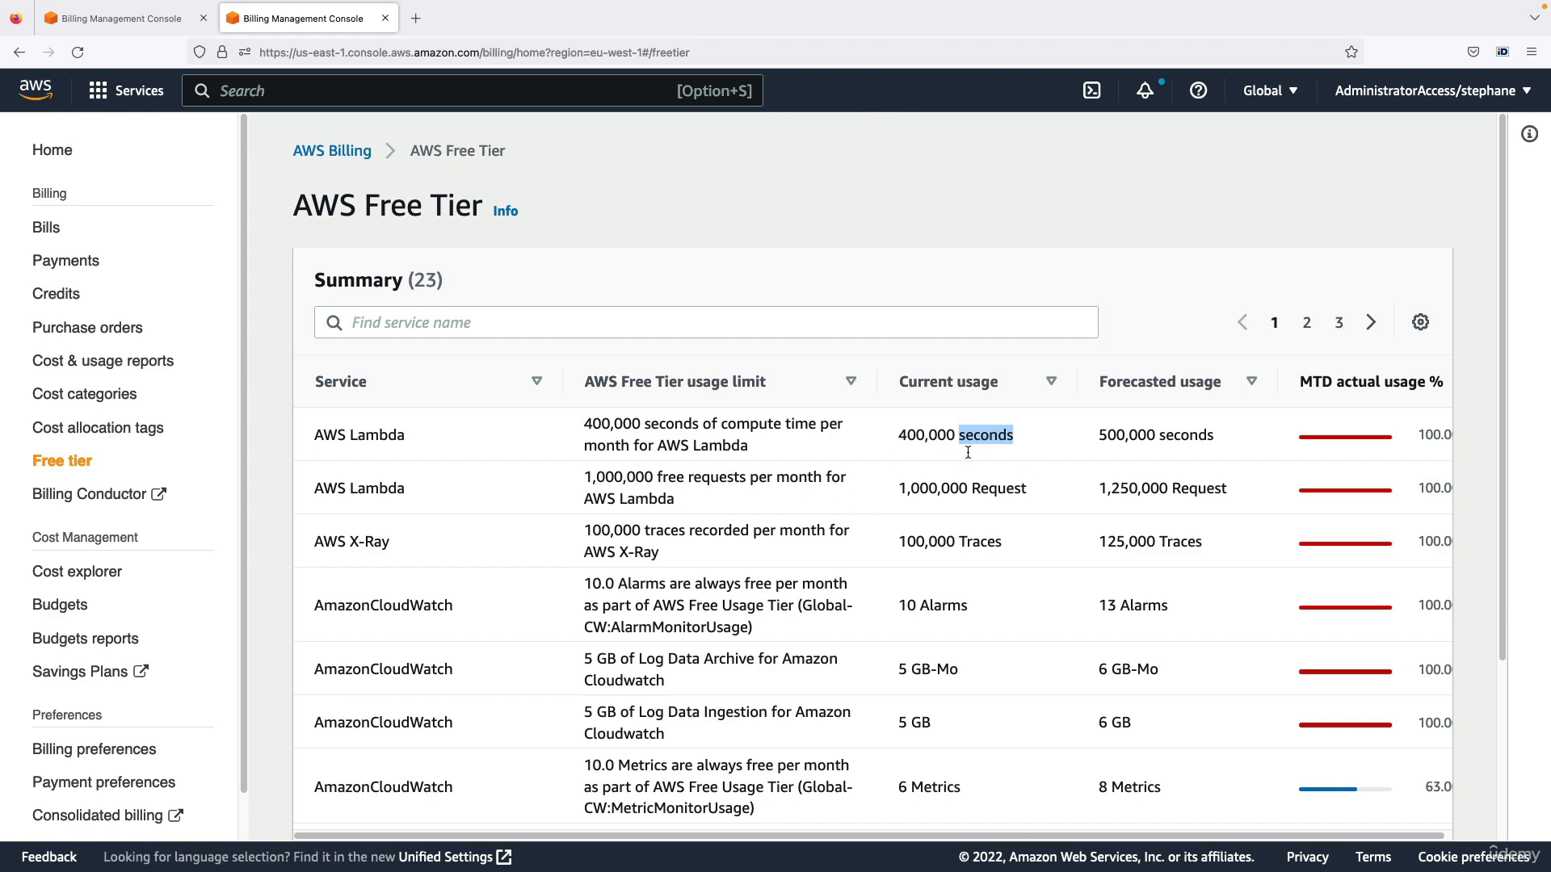
{"action": "scroll", "coordinate": [954, 508], "scroll_direction": "down", "scroll_amount": 1}
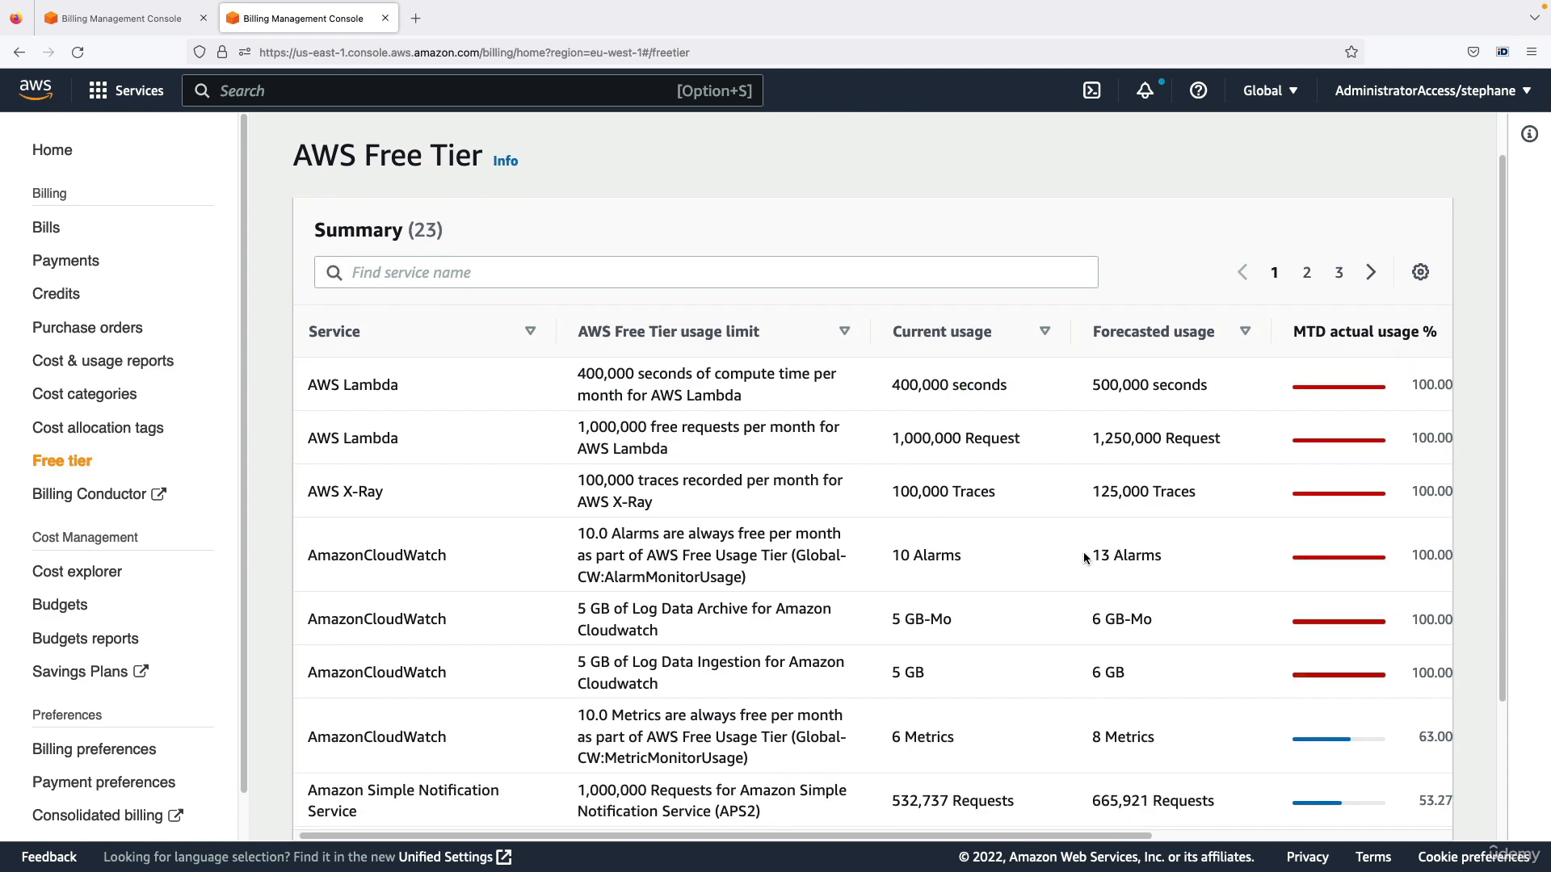
{"action": "scroll", "coordinate": [1204, 490], "scroll_direction": "right", "scroll_amount": 1}
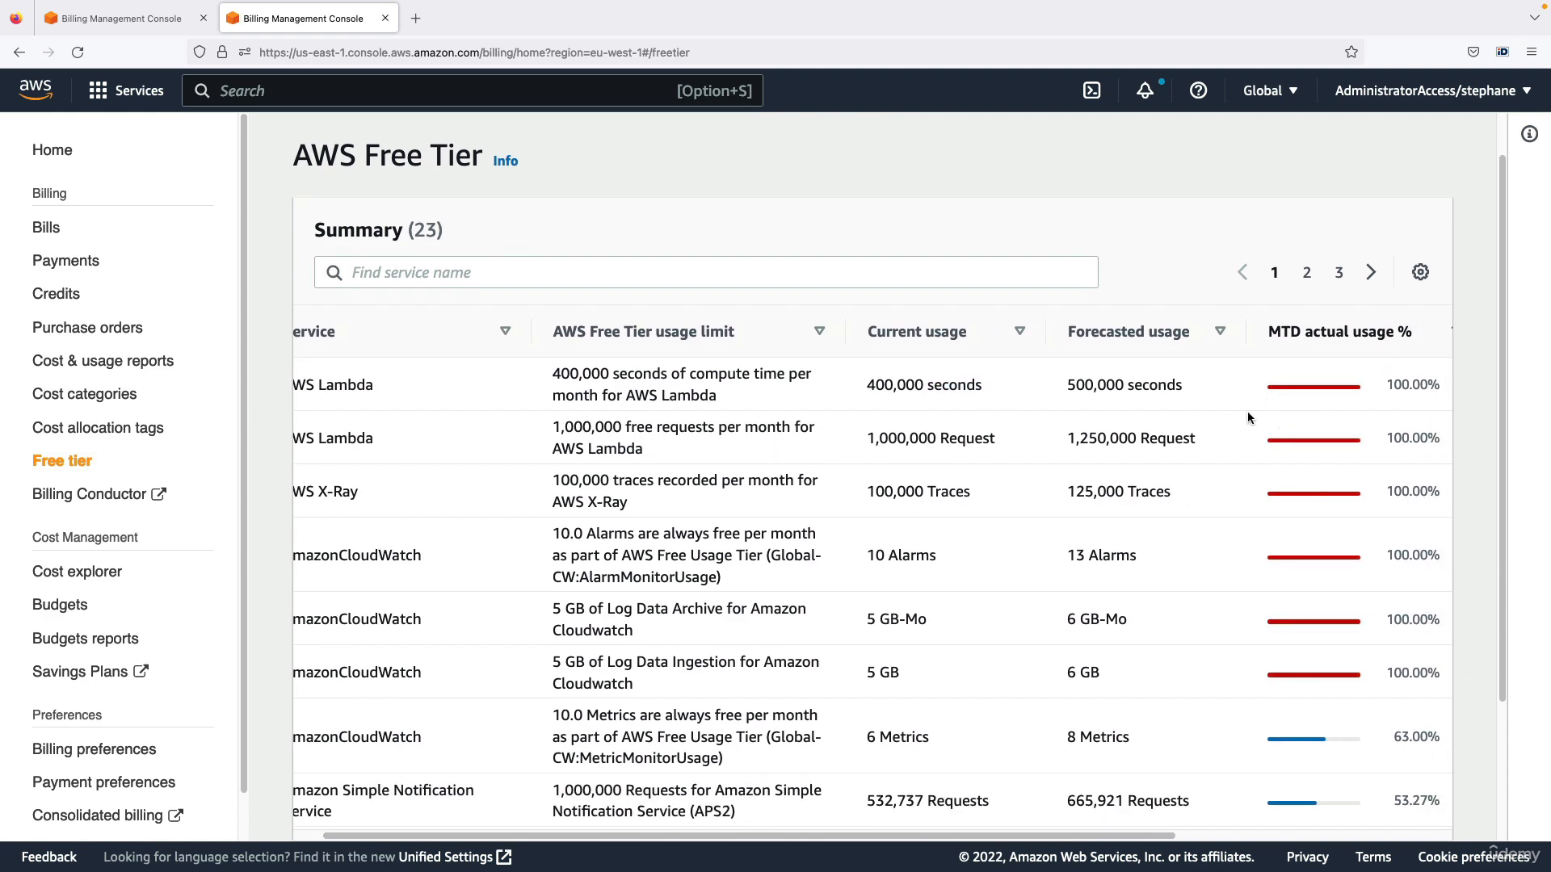
{"action": "left_click_drag", "start_coordinate": [1247, 417], "coordinate": [1388, 583]}
{"action": "left_click", "coordinate": [1388, 583]}
{"action": "scroll", "coordinate": [1388, 583], "scroll_direction": "down", "scroll_amount": 3}
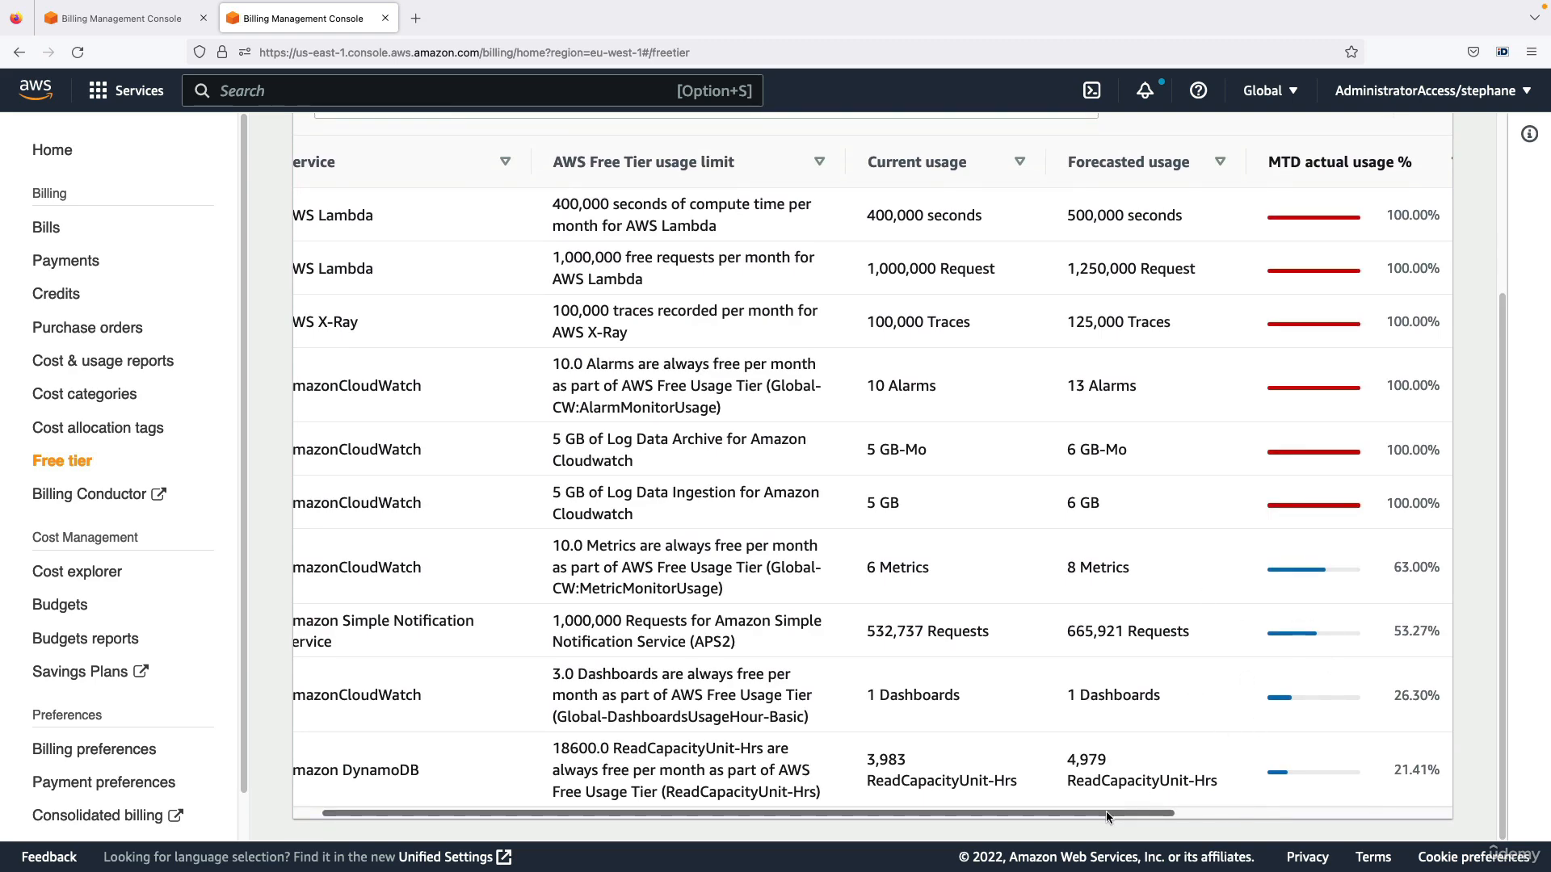
{"action": "left_click_drag", "start_coordinate": [1106, 811], "coordinate": [1133, 781]}
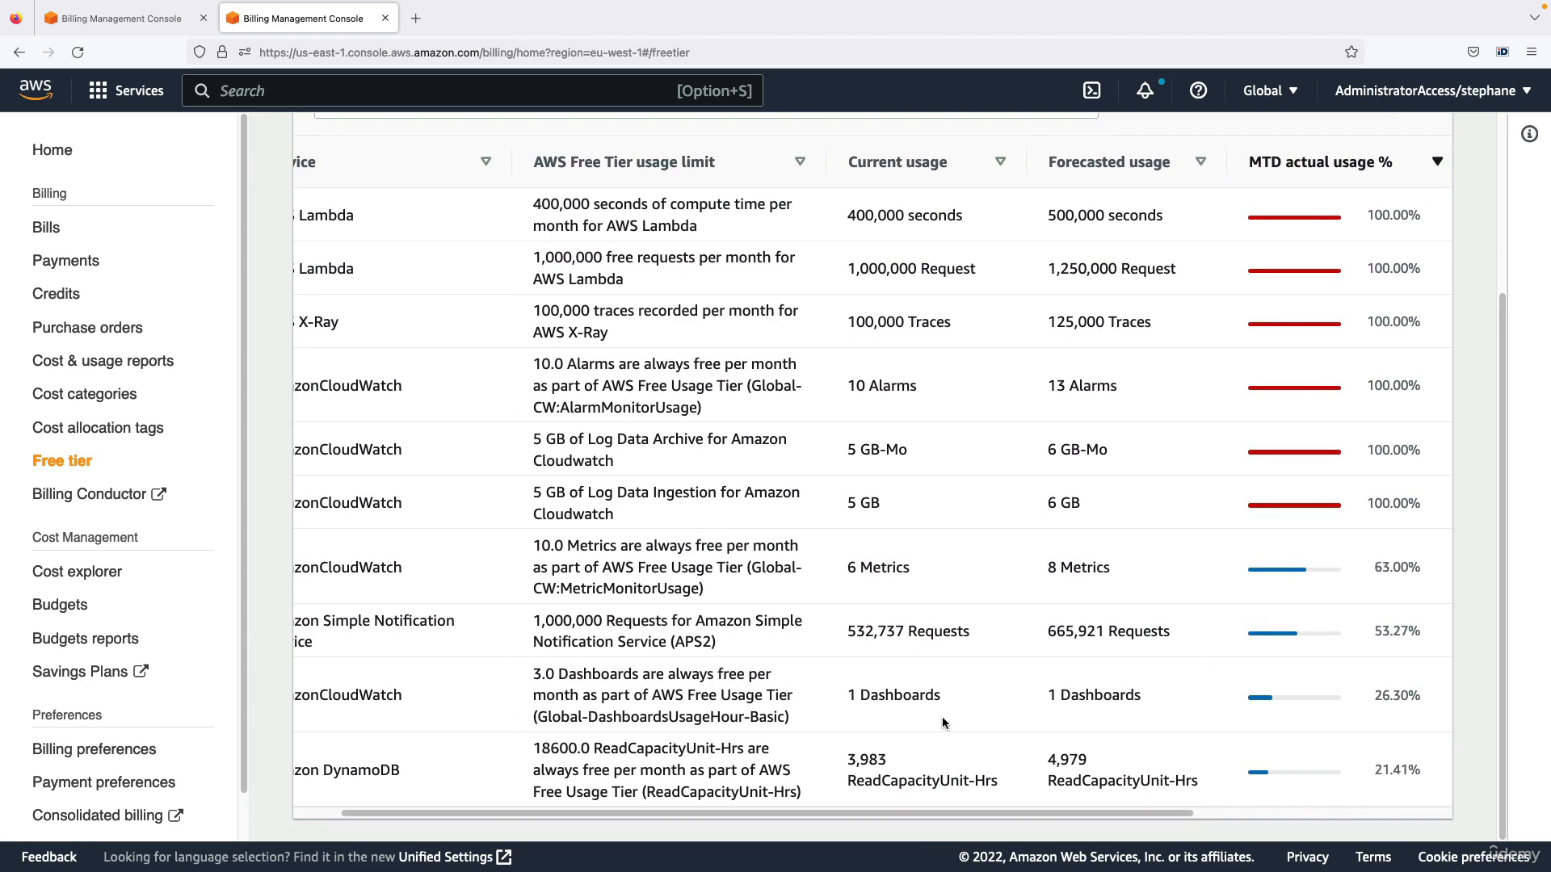
{"action": "scroll", "coordinate": [485, 485], "scroll_direction": "up", "scroll_amount": 3}
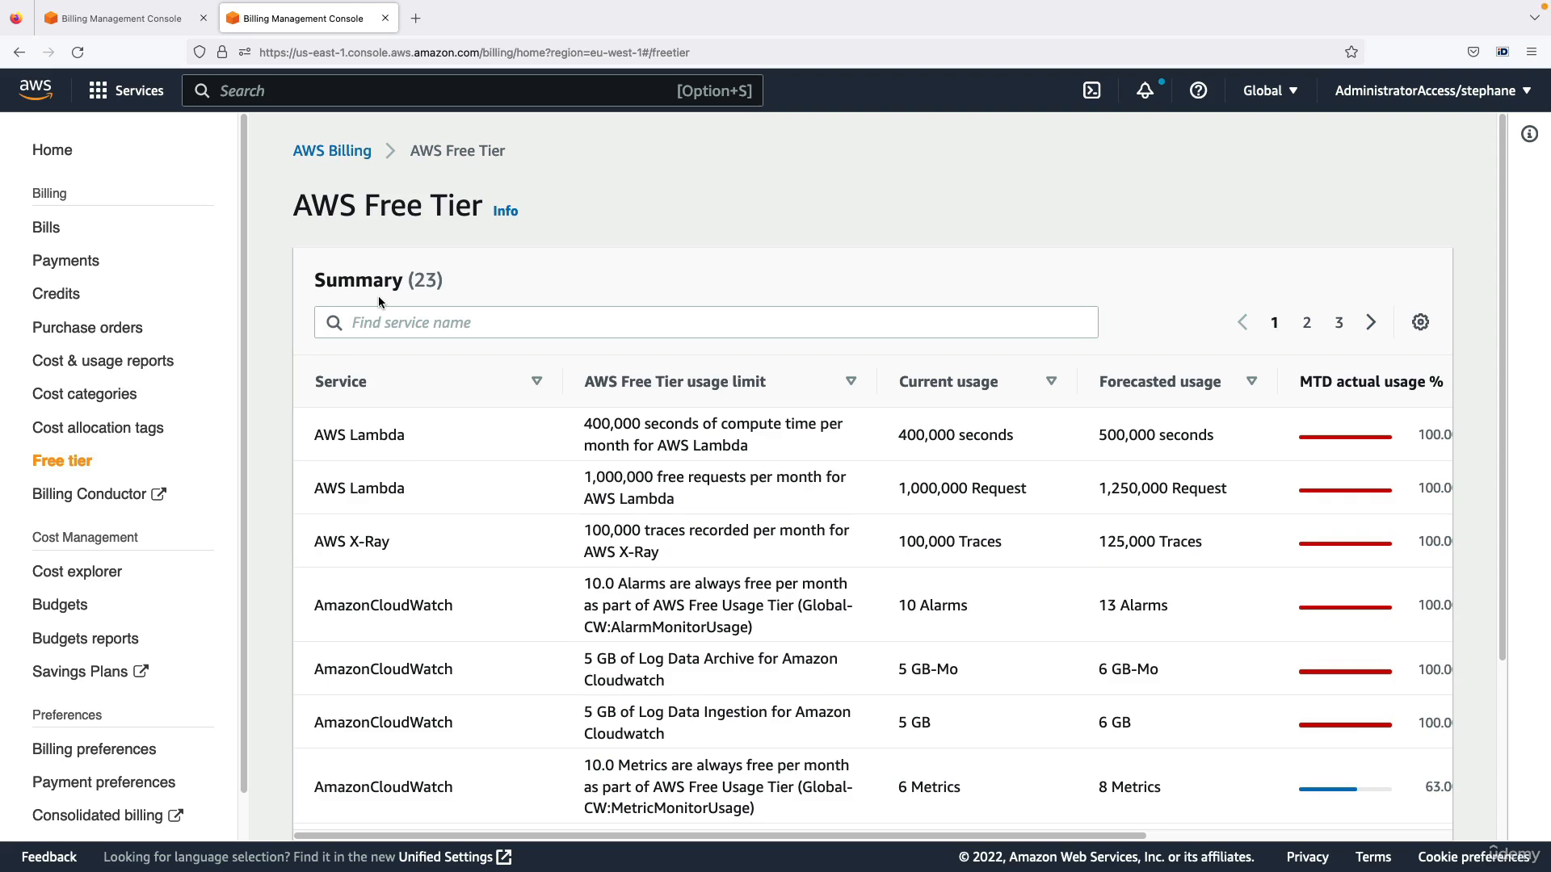
Step: Start a new AWS budget with the simplified template setup and the Zero spend budget template
{"action": "left_click", "coordinate": [63, 606]}
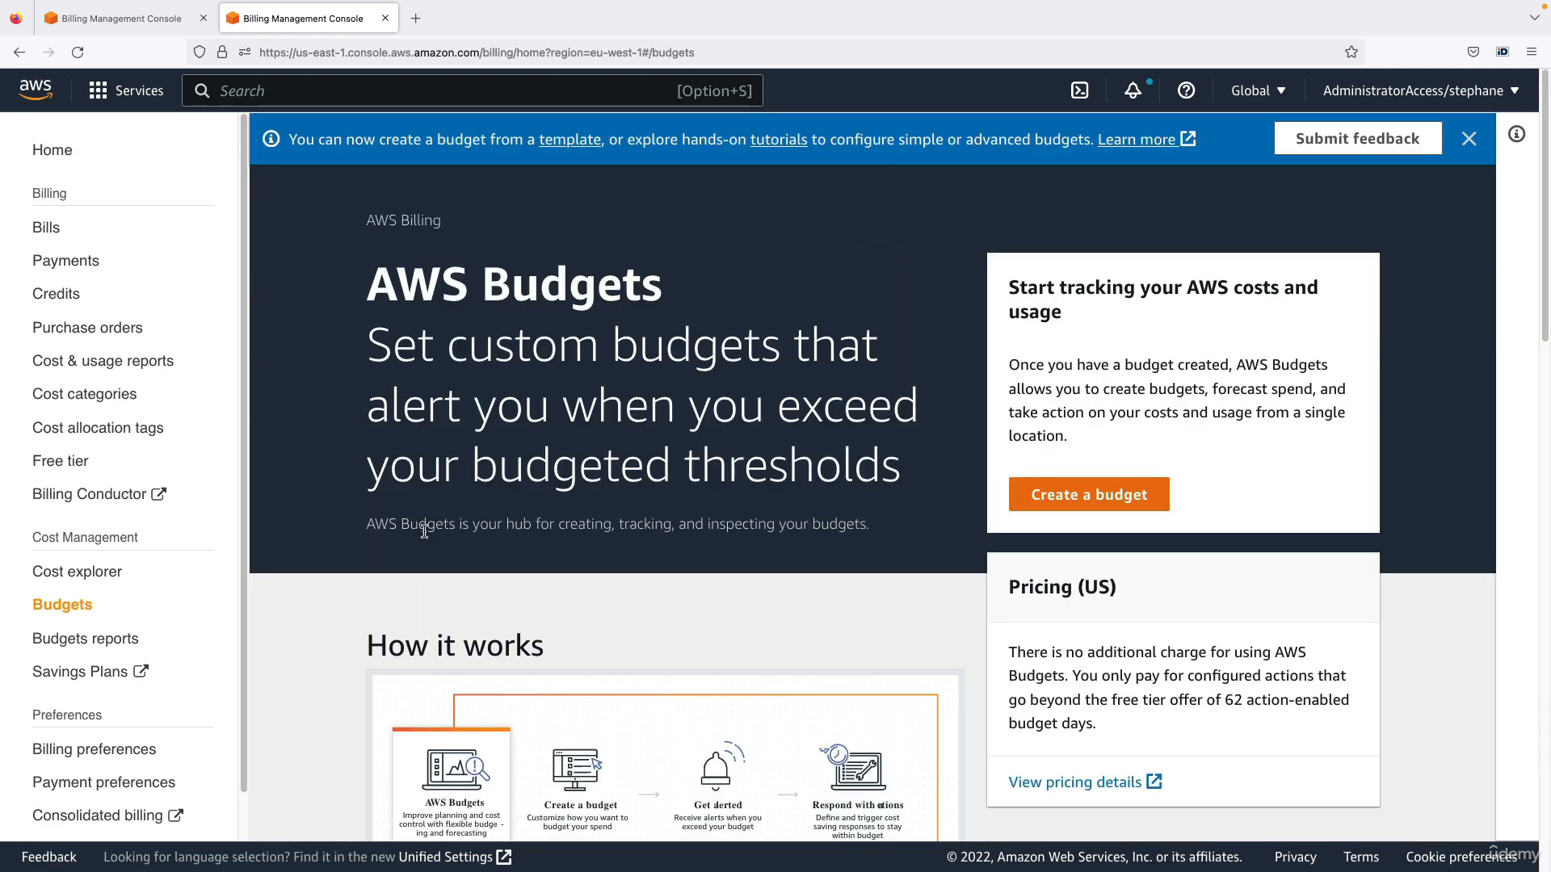
{"action": "left_click", "coordinate": [1468, 138]}
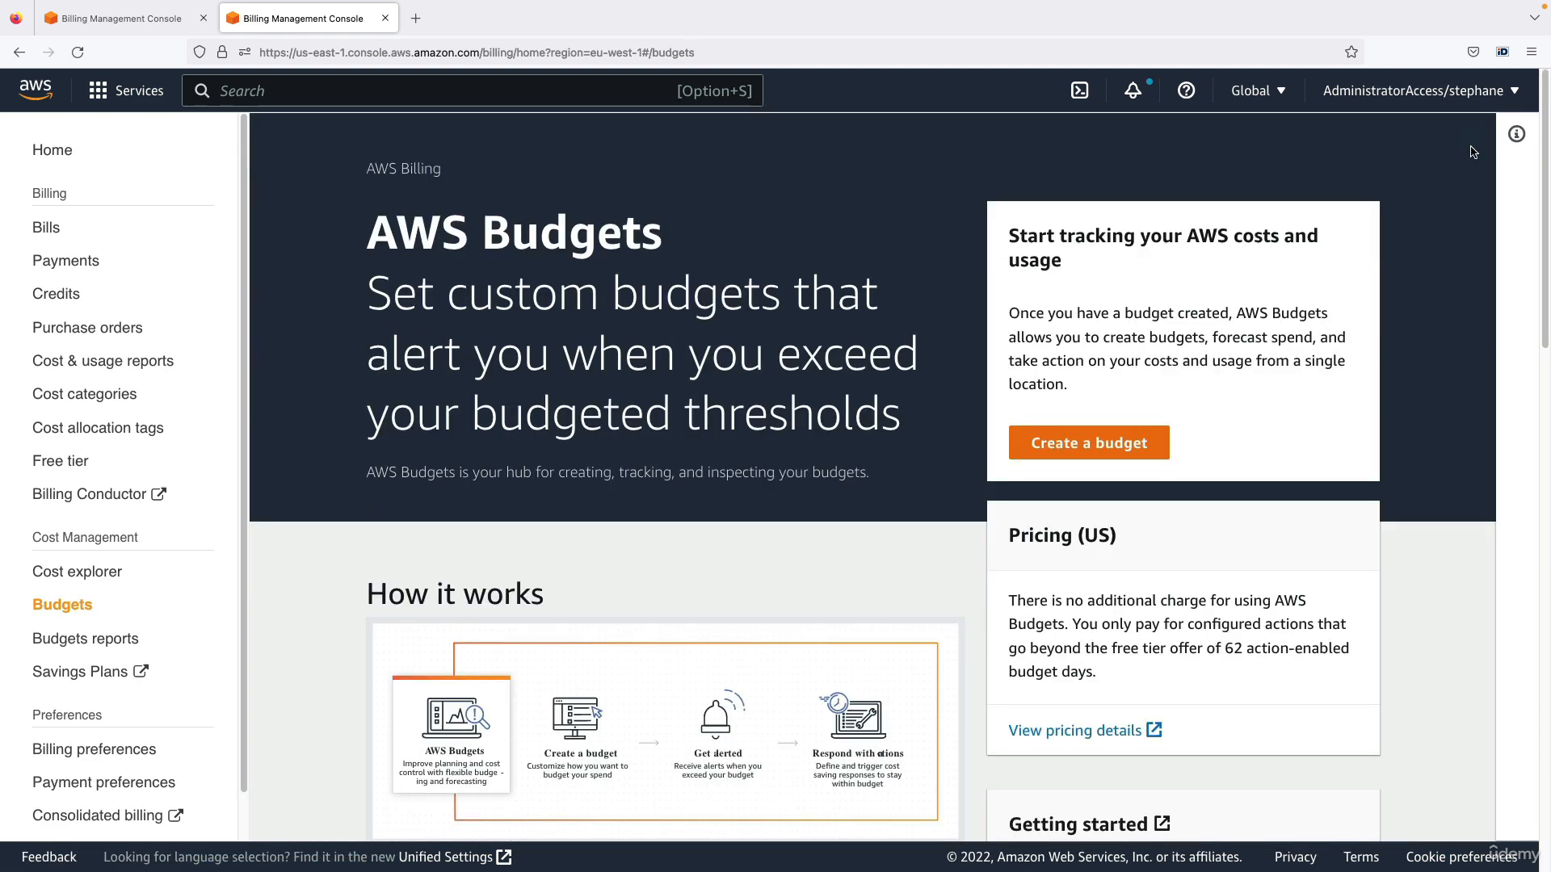
{"action": "left_click", "coordinate": [1070, 440]}
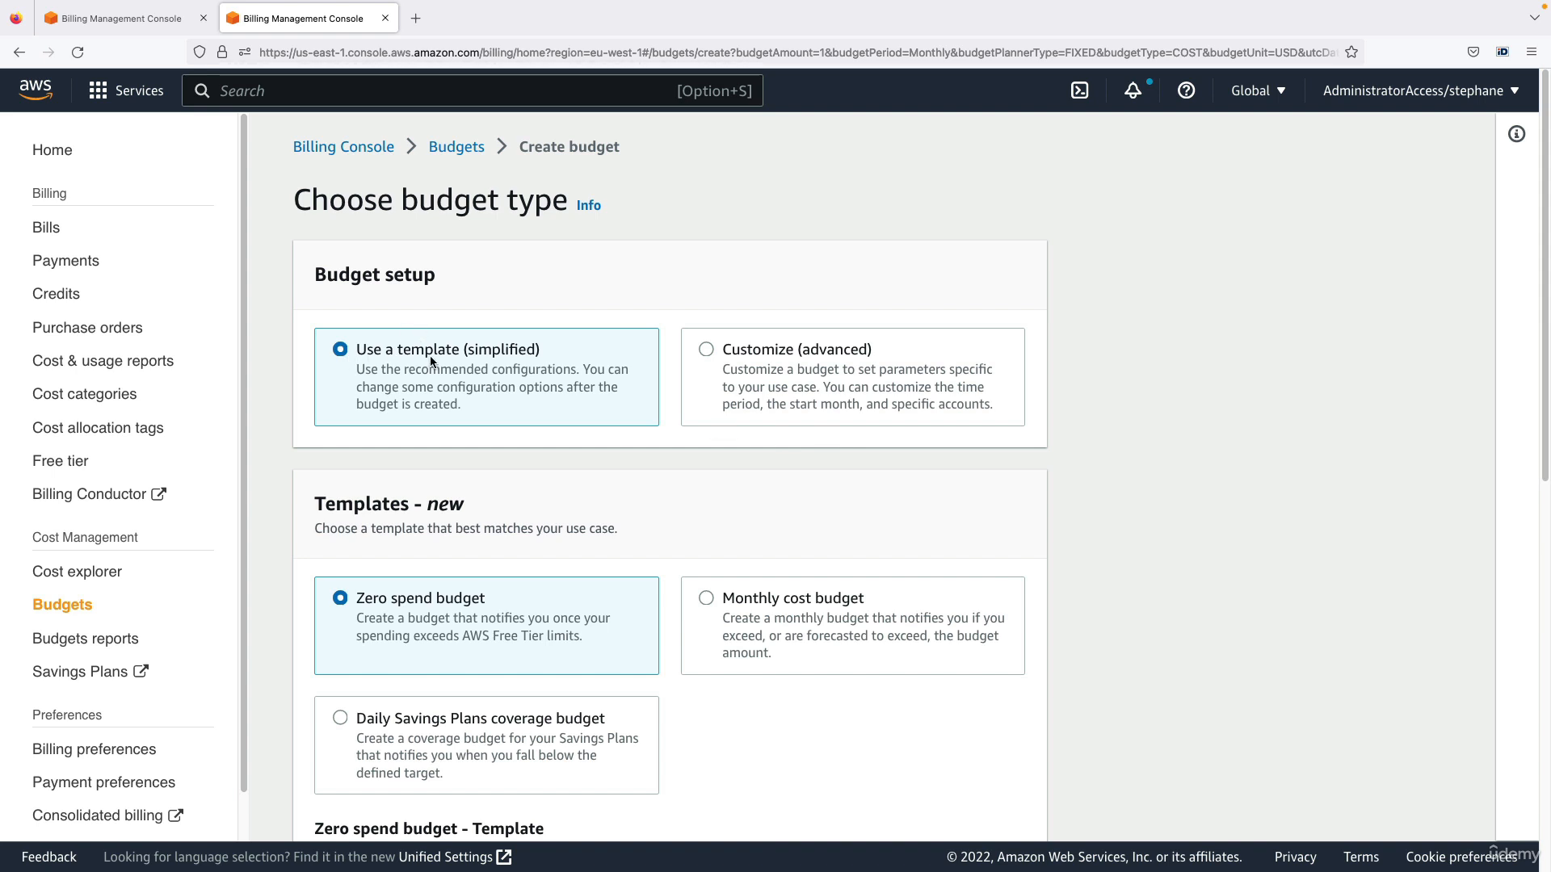
{"action": "scroll", "coordinate": [430, 356], "scroll_direction": "down", "scroll_amount": 2}
{"action": "left_click_drag", "start_coordinate": [377, 300], "coordinate": [454, 332]}
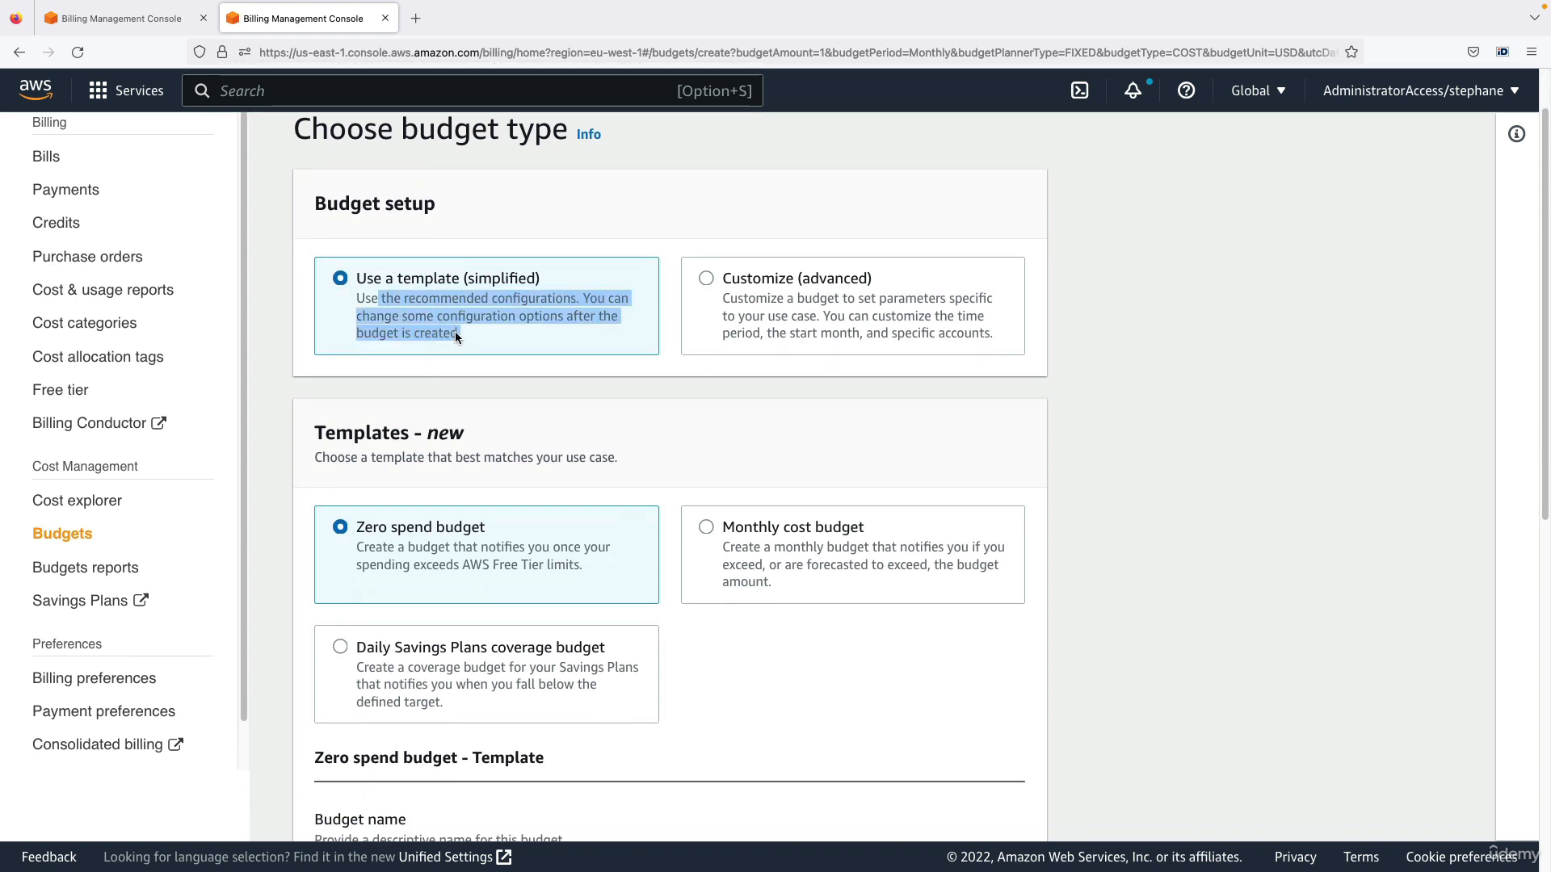
{"action": "left_click", "coordinate": [454, 331]}
{"action": "scroll", "coordinate": [454, 331], "scroll_direction": "down", "scroll_amount": 5}
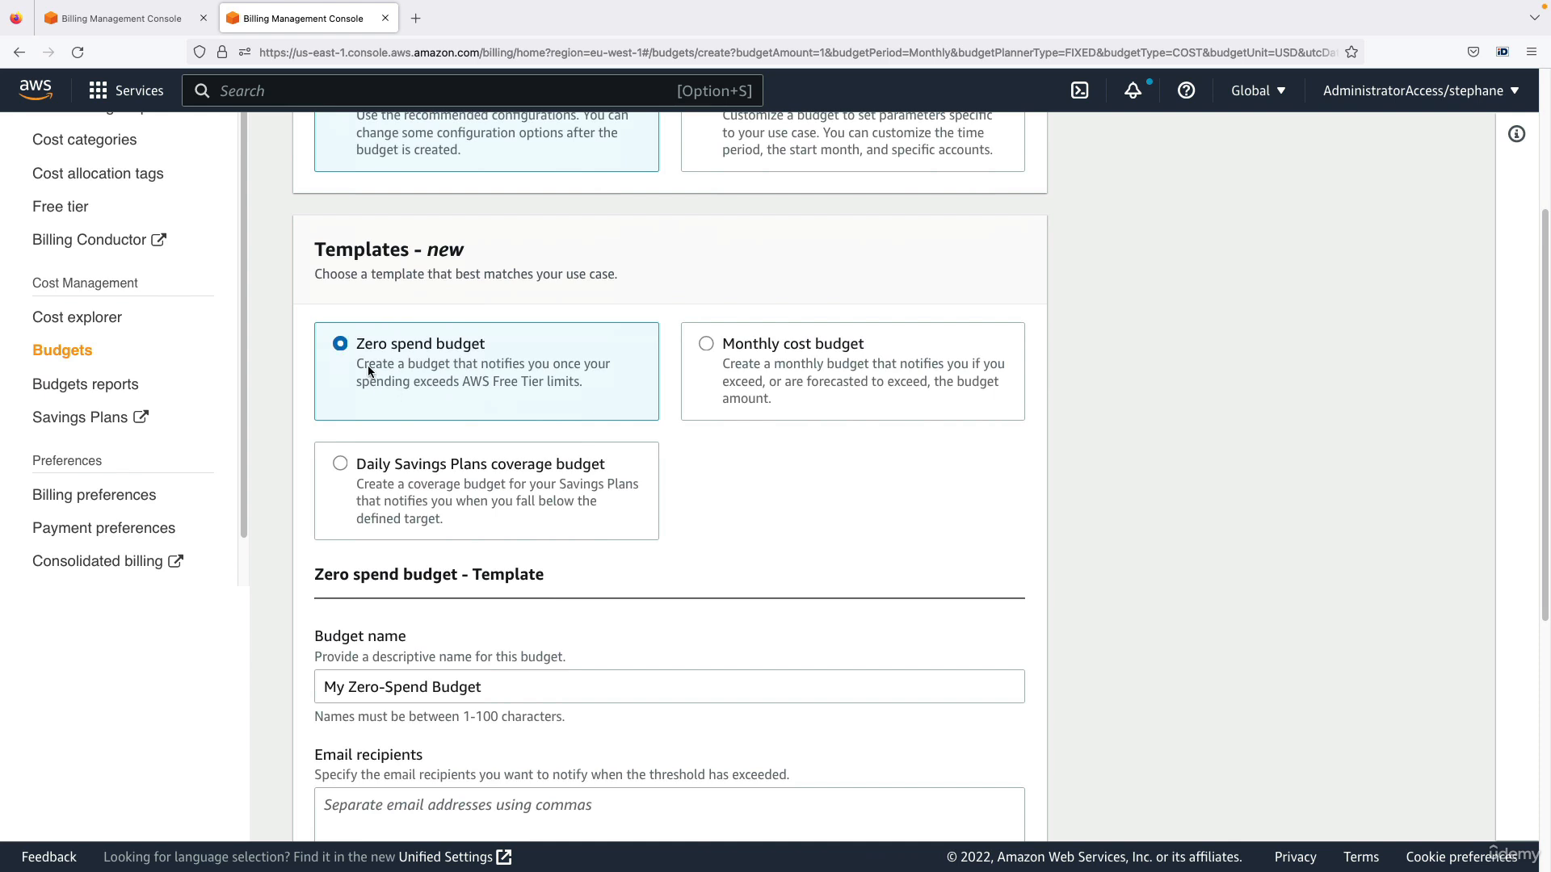
{"action": "left_click_drag", "start_coordinate": [366, 365], "coordinate": [440, 380]}
{"action": "left_click", "coordinate": [443, 376]}
{"action": "left_click", "coordinate": [555, 386]}
Step: Keep the budget name My Zero-Spend Budget and enter the recipient's email address for notifications
{"action": "scroll", "coordinate": [583, 386], "scroll_direction": "down", "scroll_amount": 4}
{"action": "scroll", "coordinate": [583, 391], "scroll_direction": "down", "scroll_amount": 1}
{"action": "left_click_drag", "start_coordinate": [337, 509], "coordinate": [480, 508]}
{"action": "left_click", "coordinate": [480, 509]}
{"action": "scroll", "coordinate": [489, 489], "scroll_direction": "down", "scroll_amount": 4}
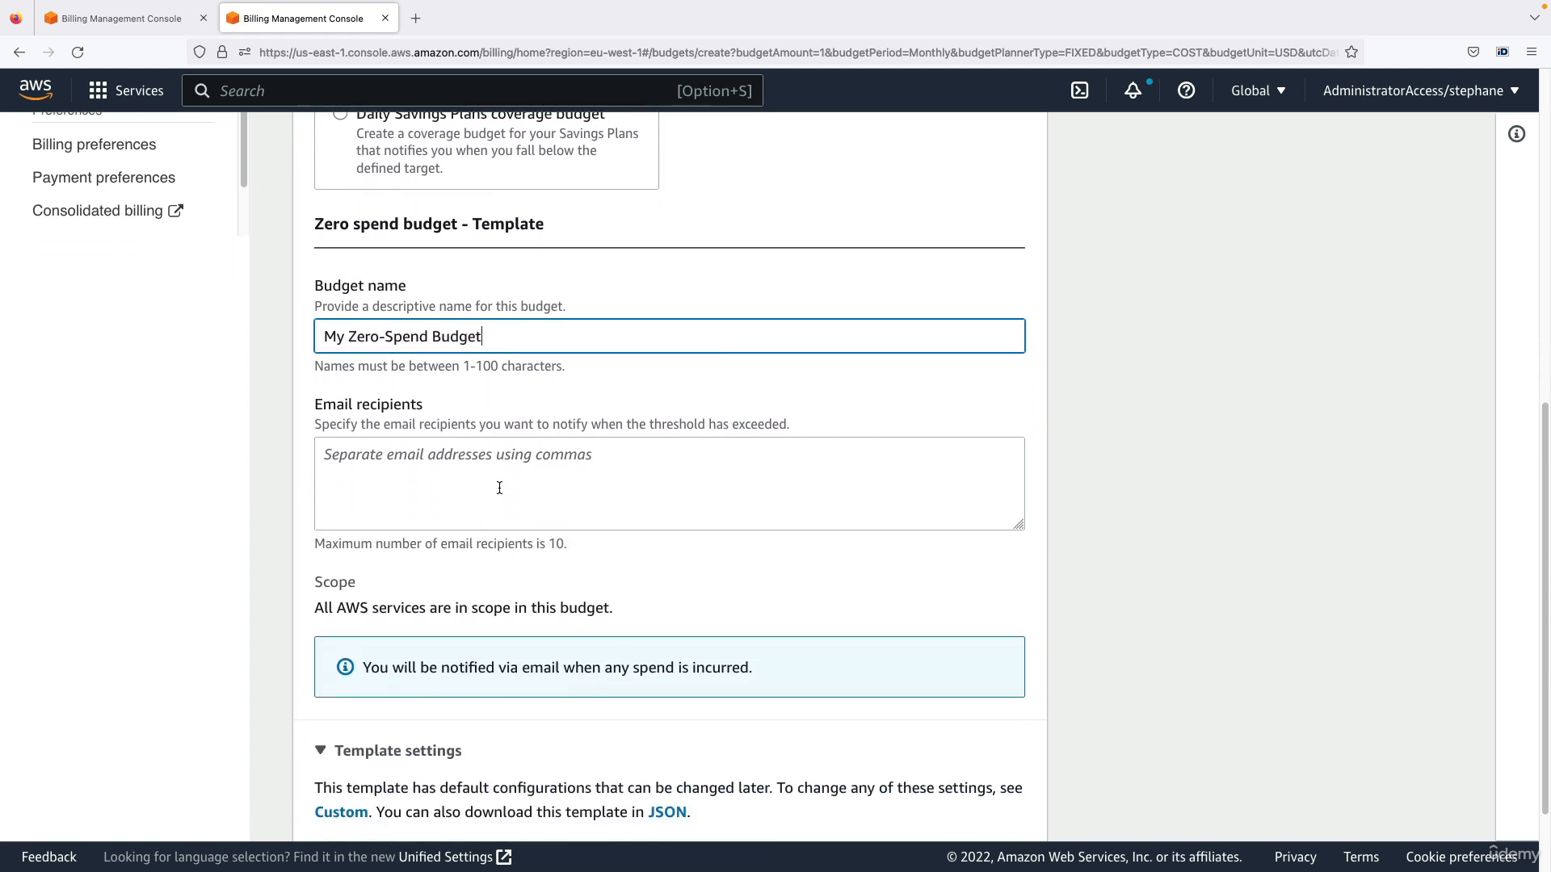
{"action": "left_click", "coordinate": [517, 466]}
{"action": "scroll", "coordinate": [516, 467], "scroll_direction": "down", "scroll_amount": 1}
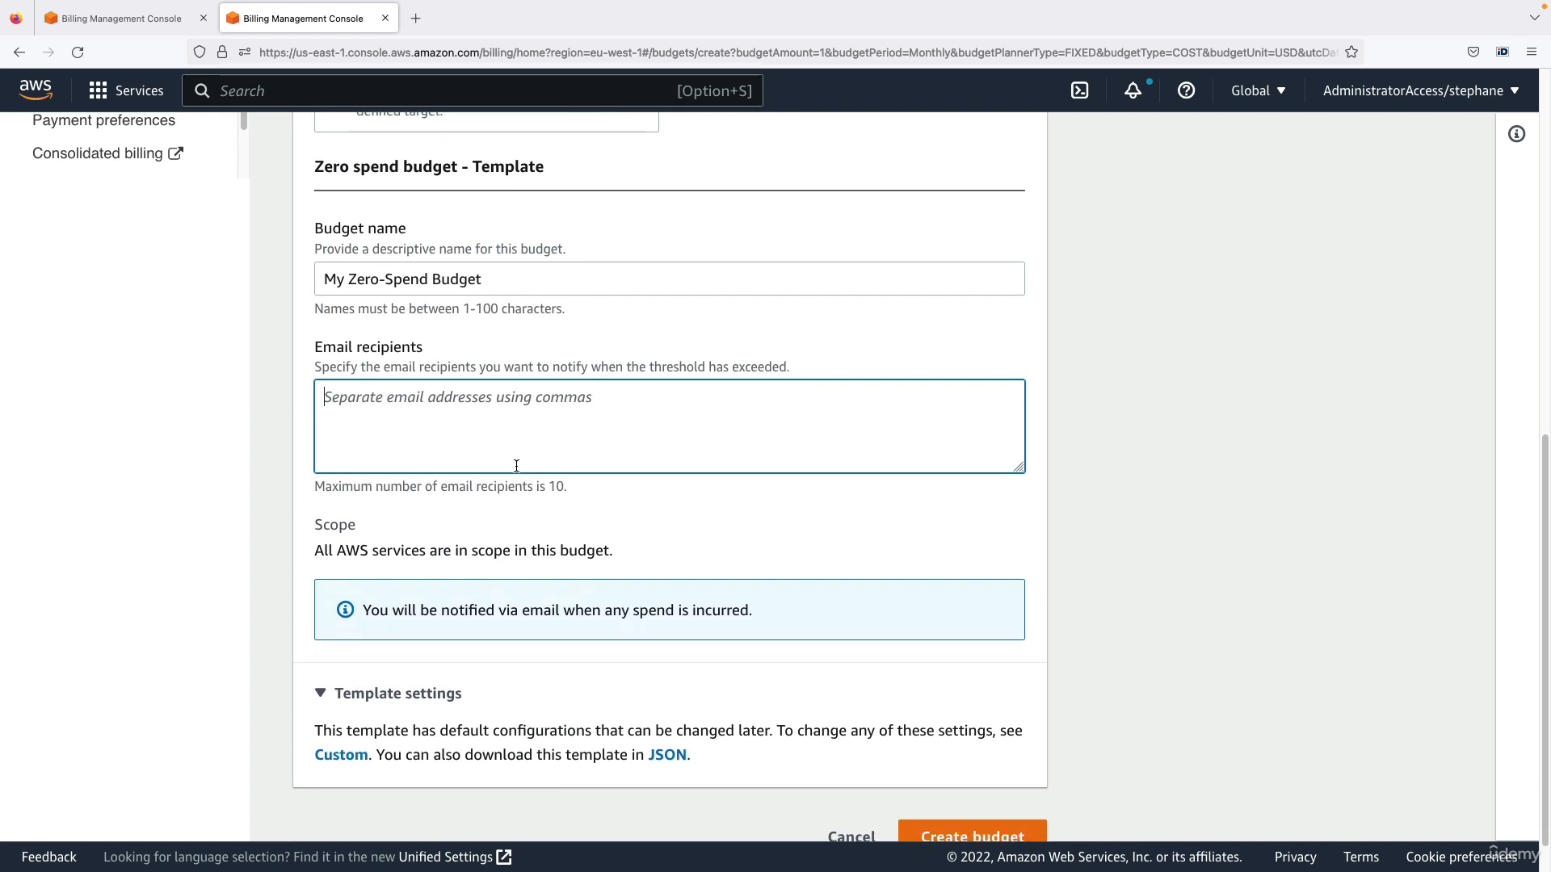
{"action": "type", "text": "stephane@example.com"}
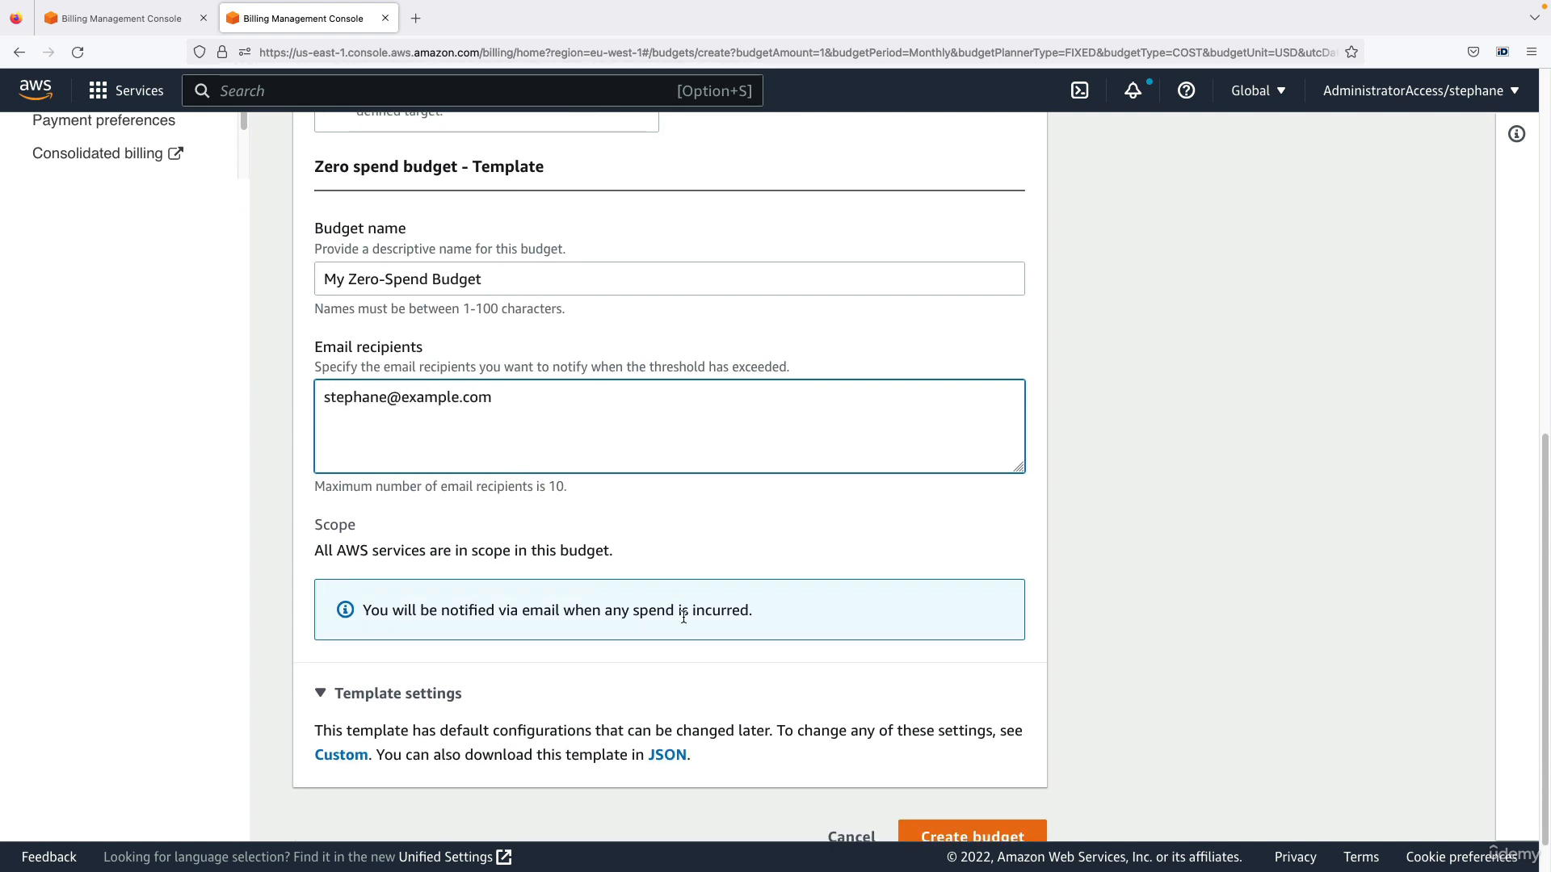
Step: Check the zero-spend template's notification rule and create the budget
{"action": "scroll", "coordinate": [683, 620], "scroll_direction": "down", "scroll_amount": 1}
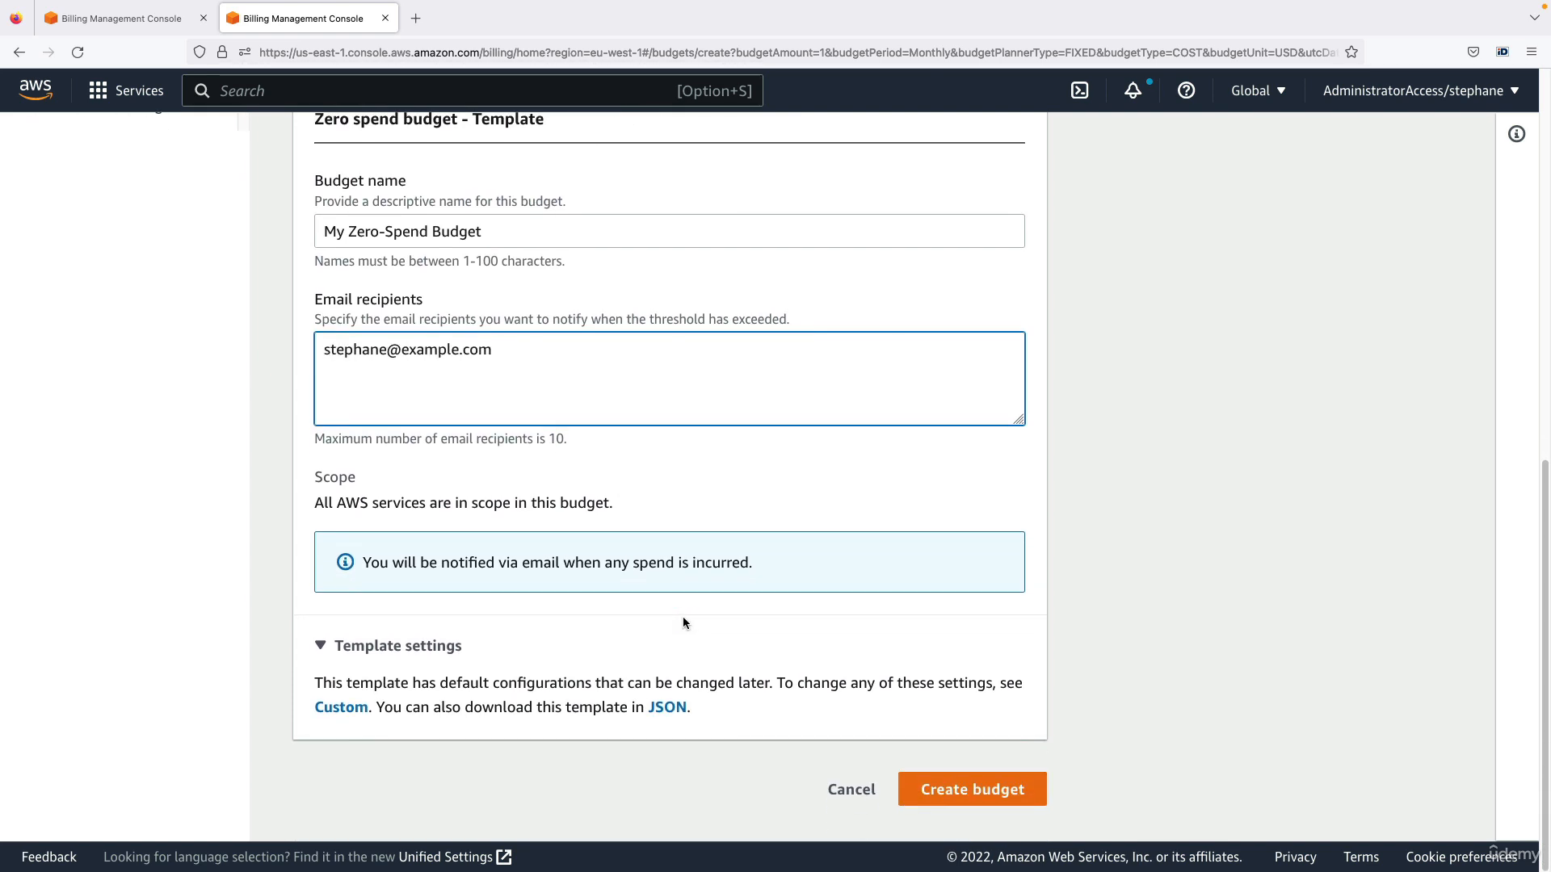
{"action": "left_click", "coordinate": [396, 568]}
{"action": "left_click_drag", "start_coordinate": [396, 568], "coordinate": [737, 557]}
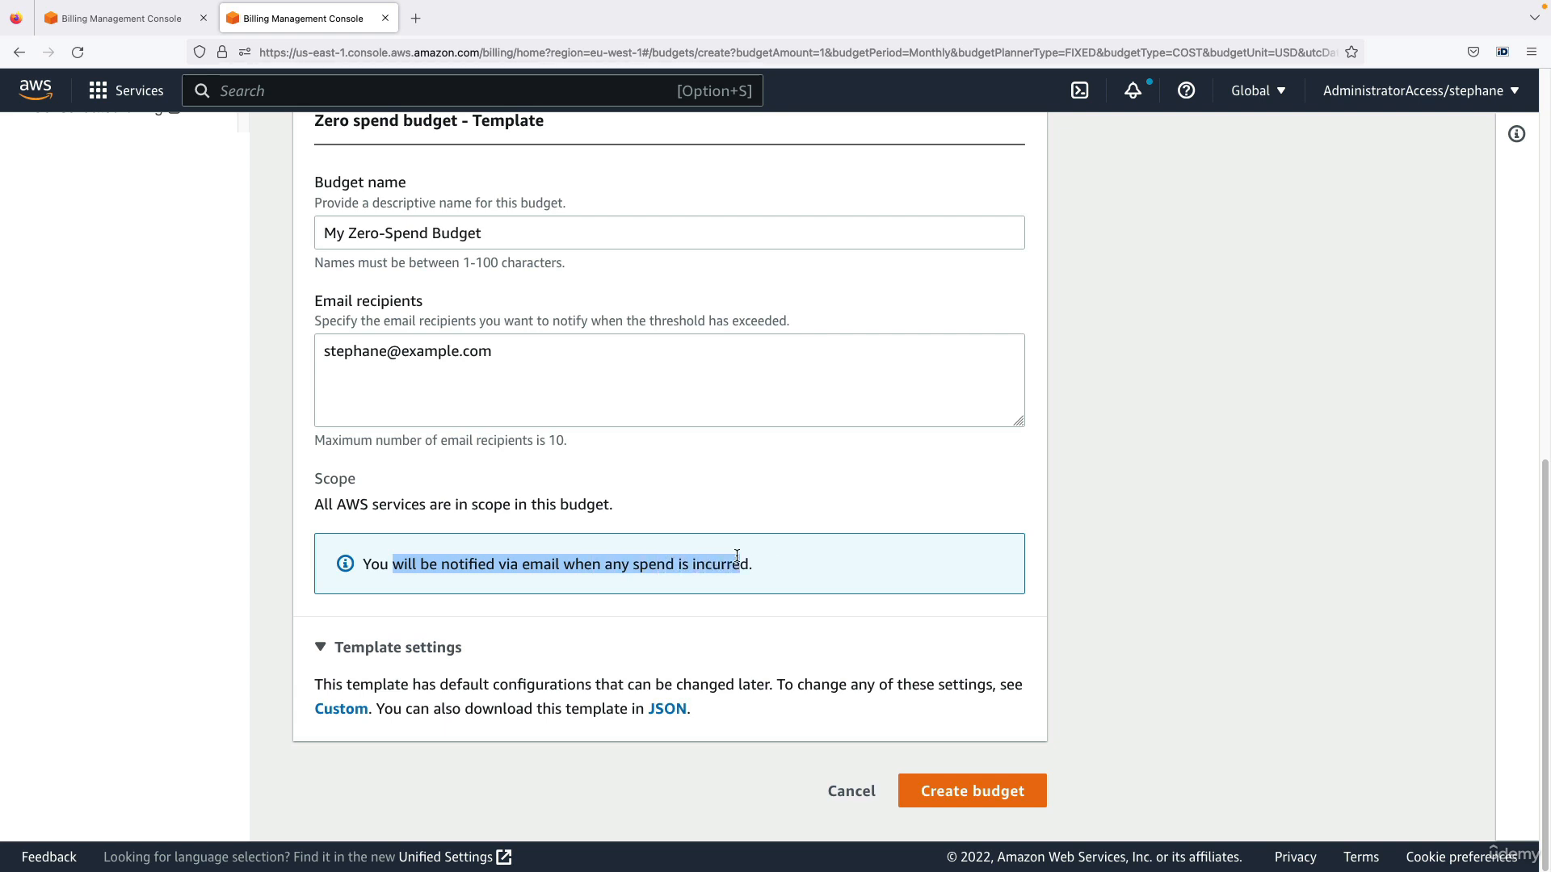
{"action": "left_click", "coordinate": [952, 778]}
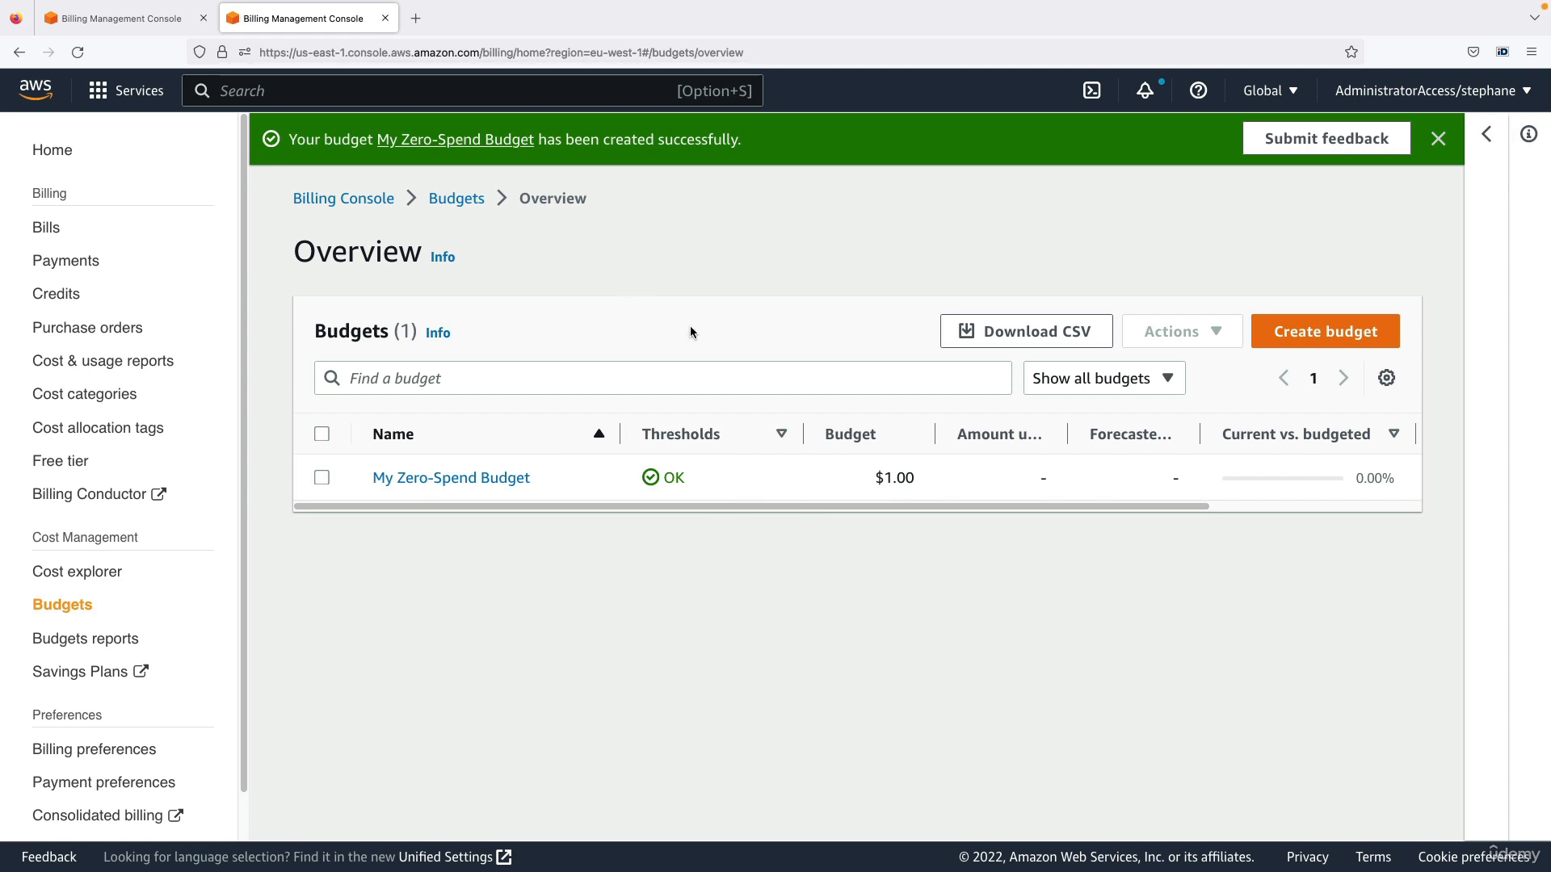
Step: Start another budget from a simplified template and choose the Monthly cost budget template
{"action": "left_click", "coordinate": [1300, 342]}
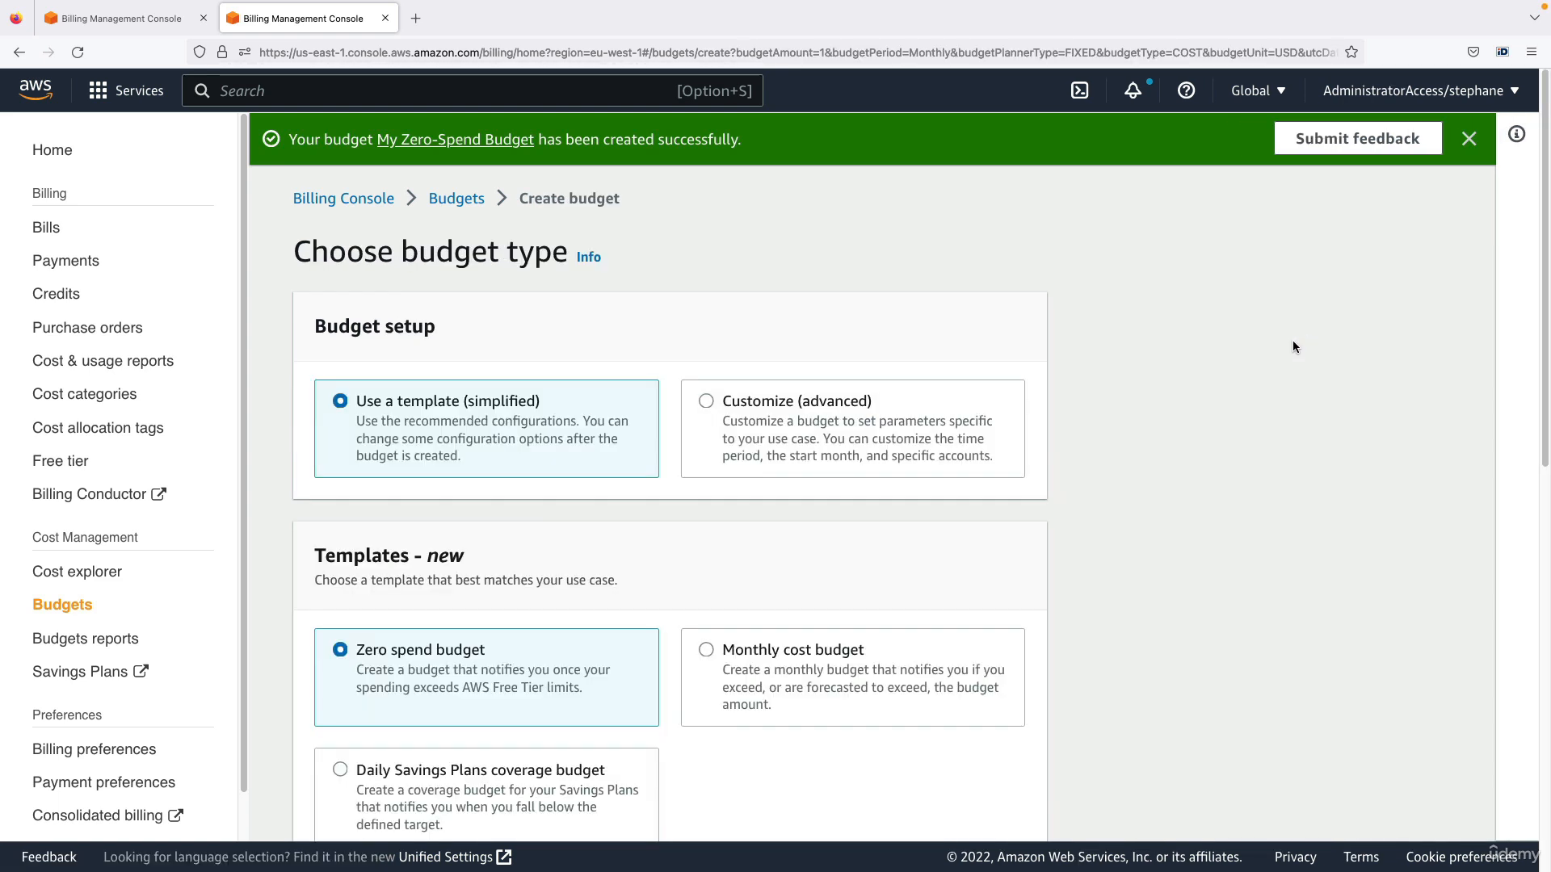
{"action": "scroll", "coordinate": [503, 305], "scroll_direction": "down", "scroll_amount": 2}
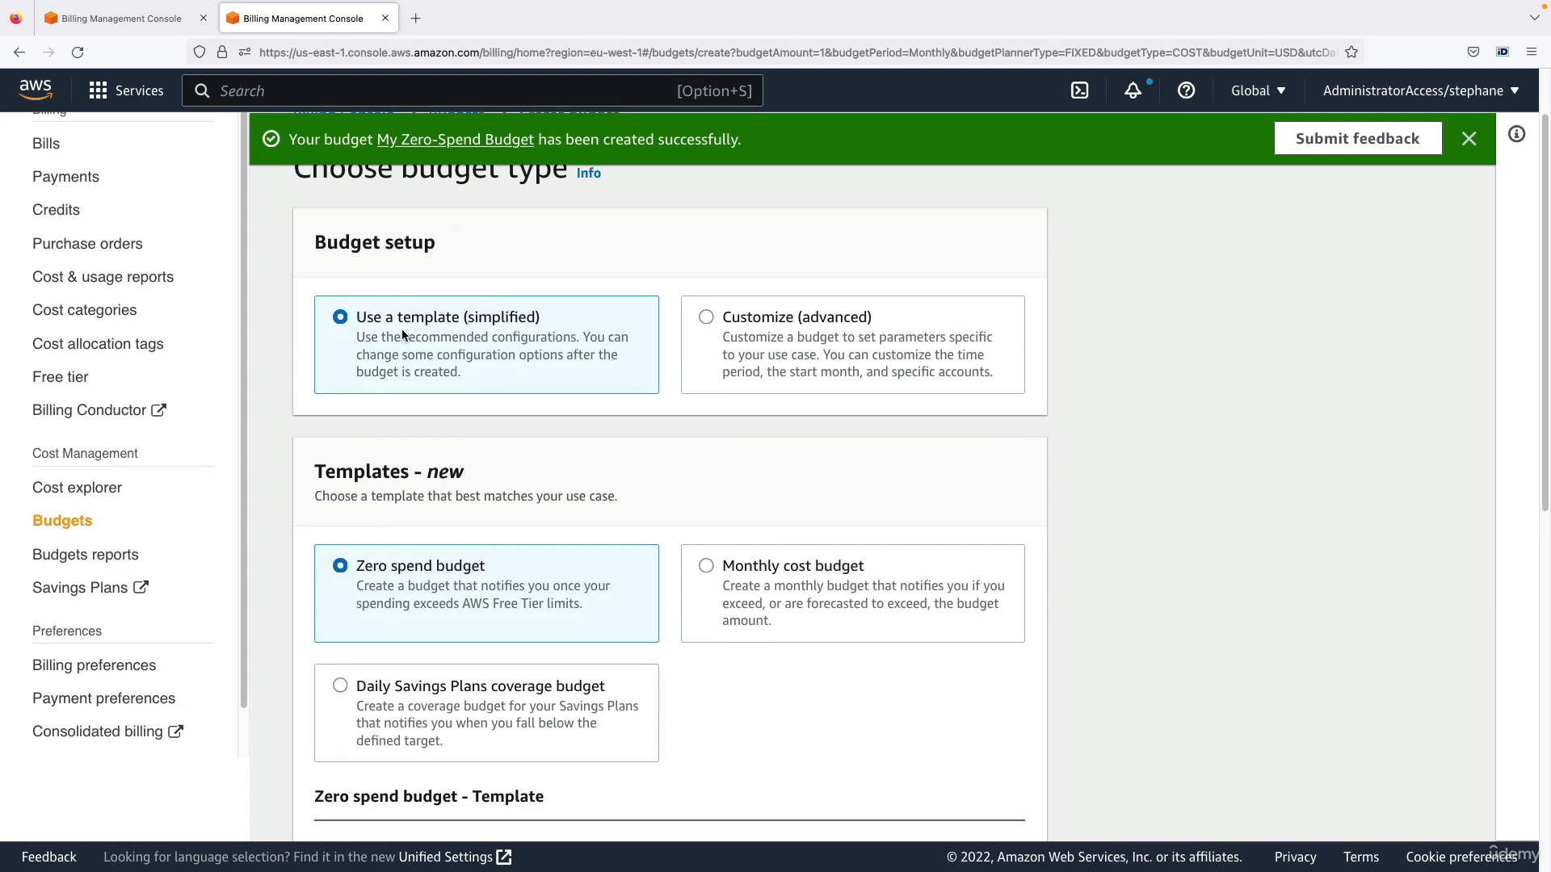
{"action": "left_click_drag", "start_coordinate": [401, 337], "coordinate": [443, 372]}
{"action": "left_click", "coordinate": [443, 373]}
{"action": "scroll", "coordinate": [443, 372], "scroll_direction": "down", "scroll_amount": 3}
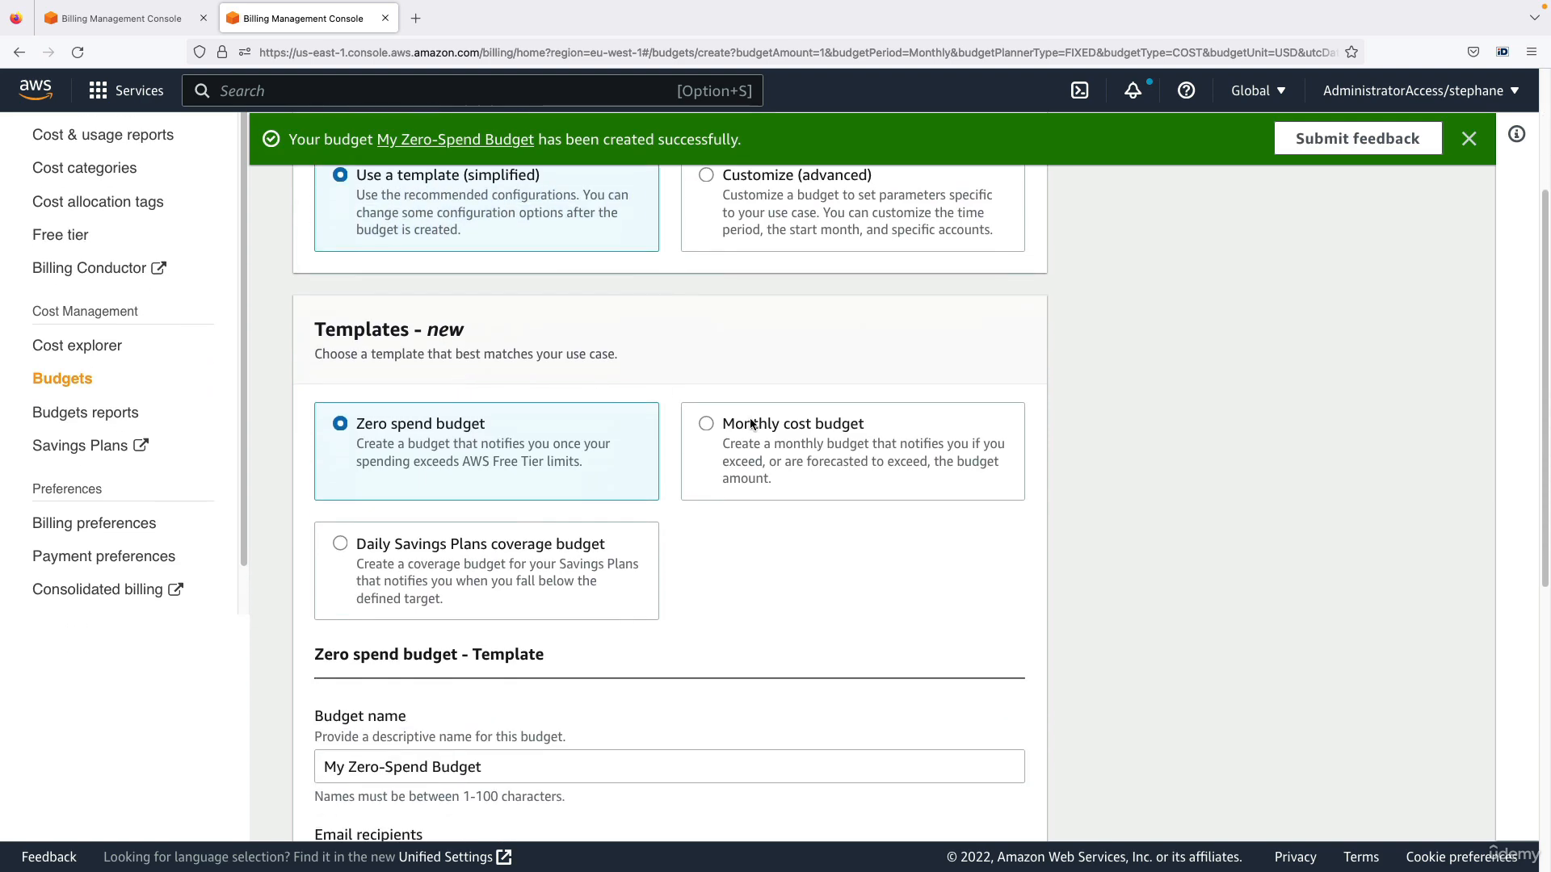
{"action": "left_click", "coordinate": [764, 433]}
{"action": "scroll", "coordinate": [650, 485], "scroll_direction": "down", "scroll_amount": 4}
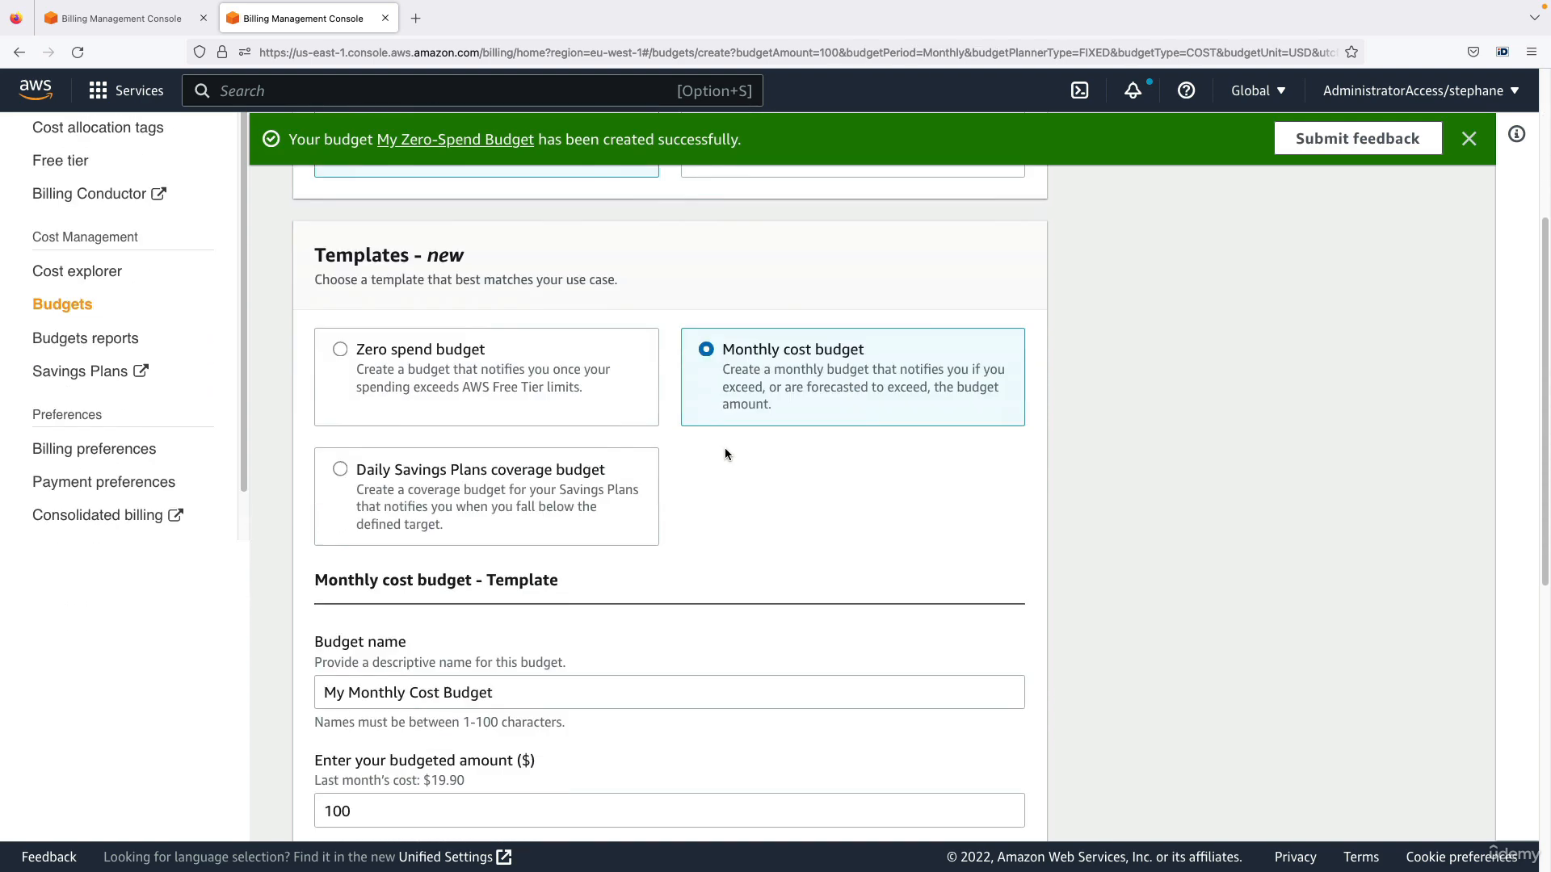
Step: Dismiss the budget-created notice and set the monthly budgeted amount to $10
{"action": "double_click", "coordinate": [411, 589]}
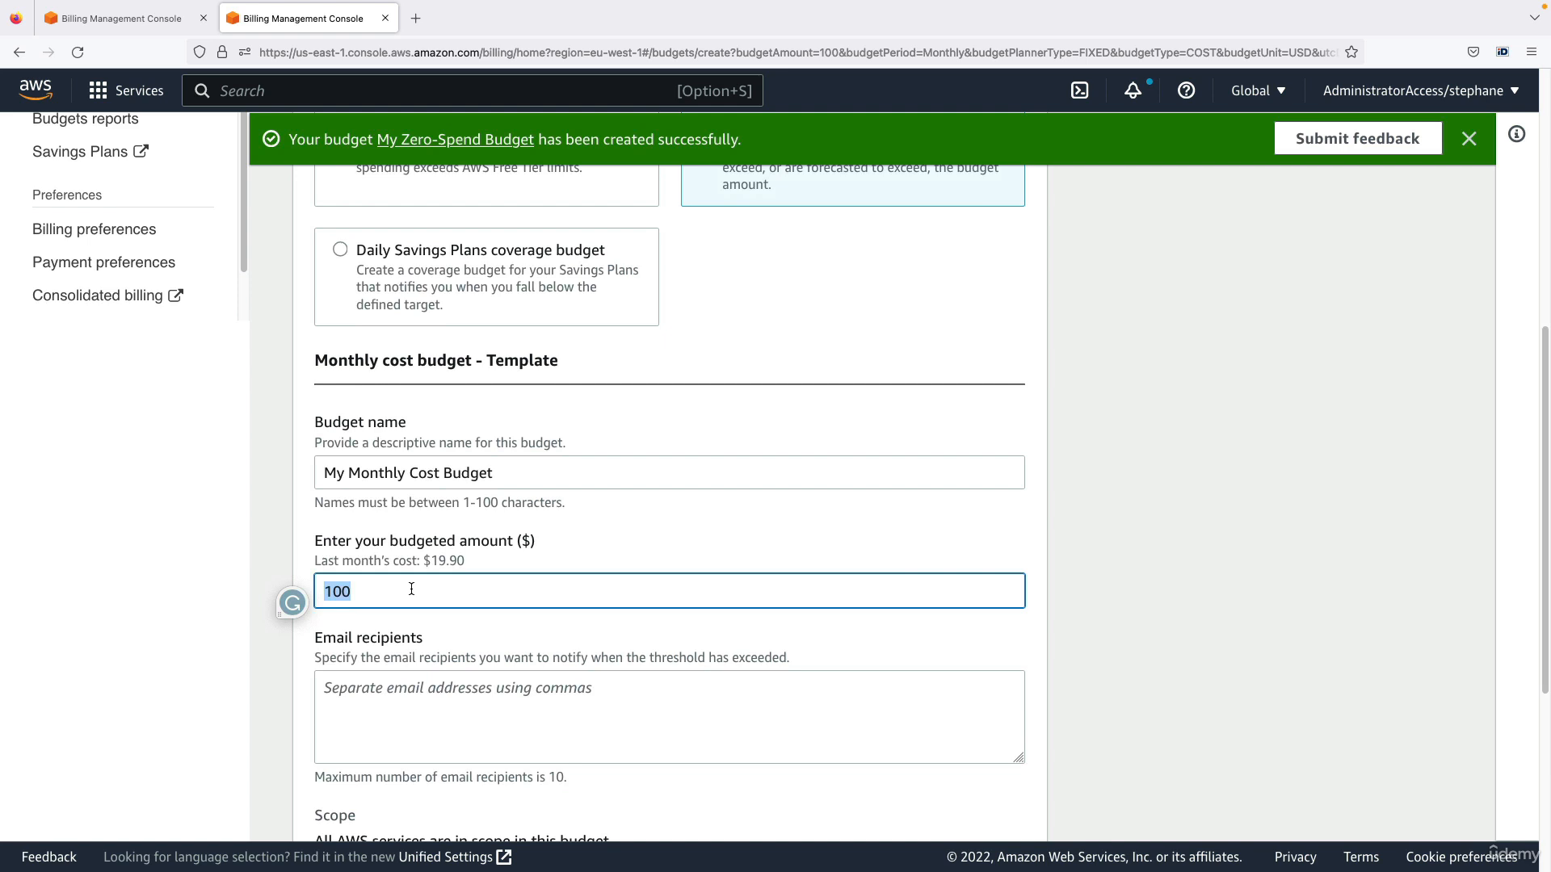
{"action": "left_click", "coordinate": [411, 589]}
{"action": "left_click", "coordinate": [1471, 144]}
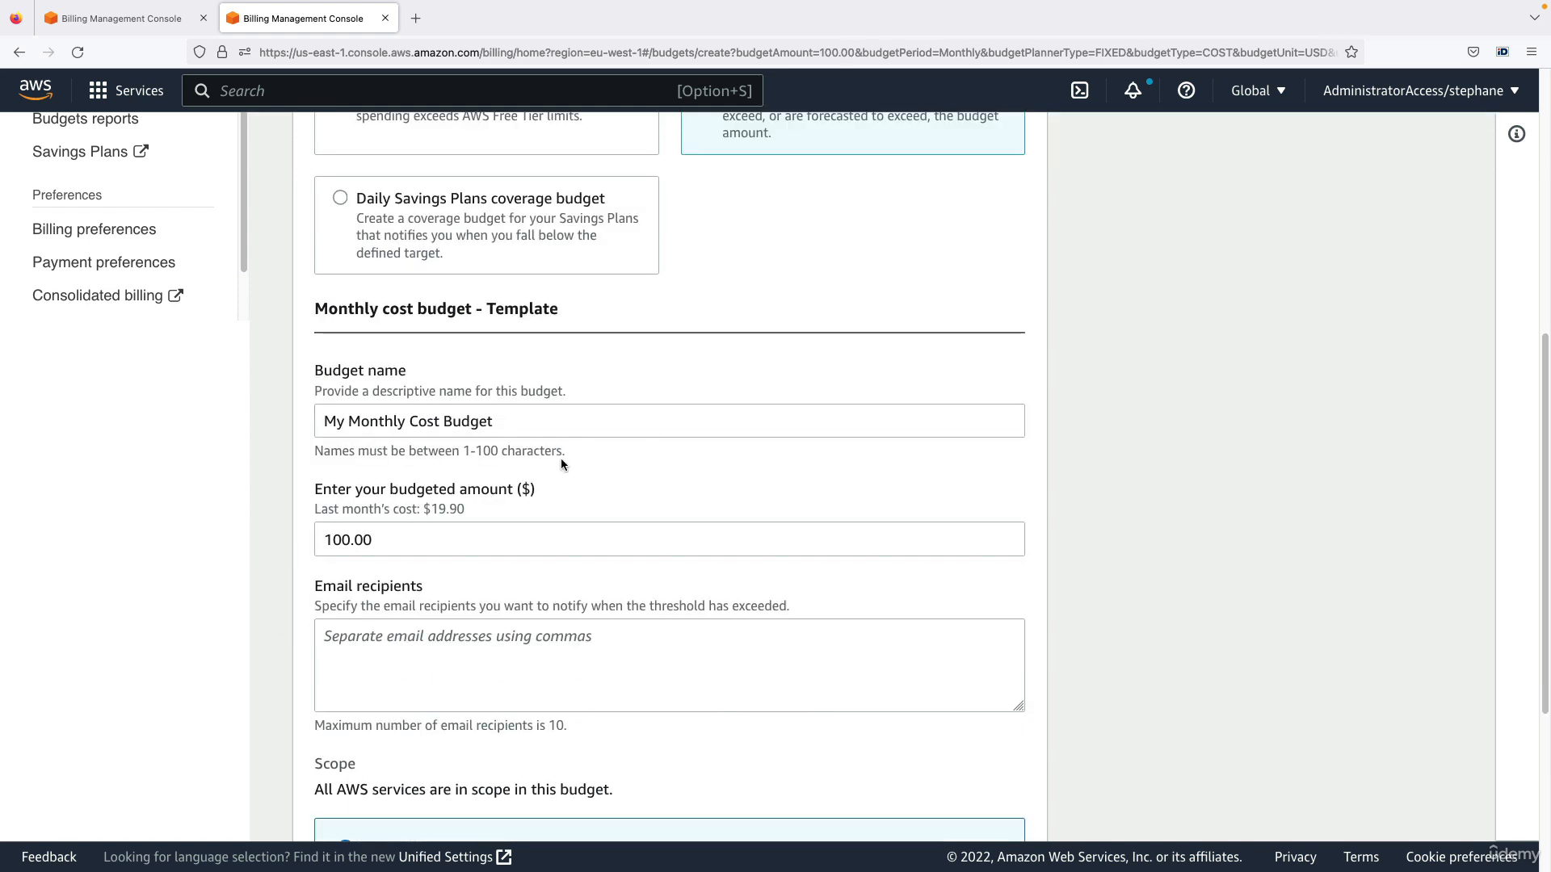
{"action": "double_click", "coordinate": [422, 537]}
{"action": "key", "text": "super+a"}
{"action": "key", "text": "BackSpace"}
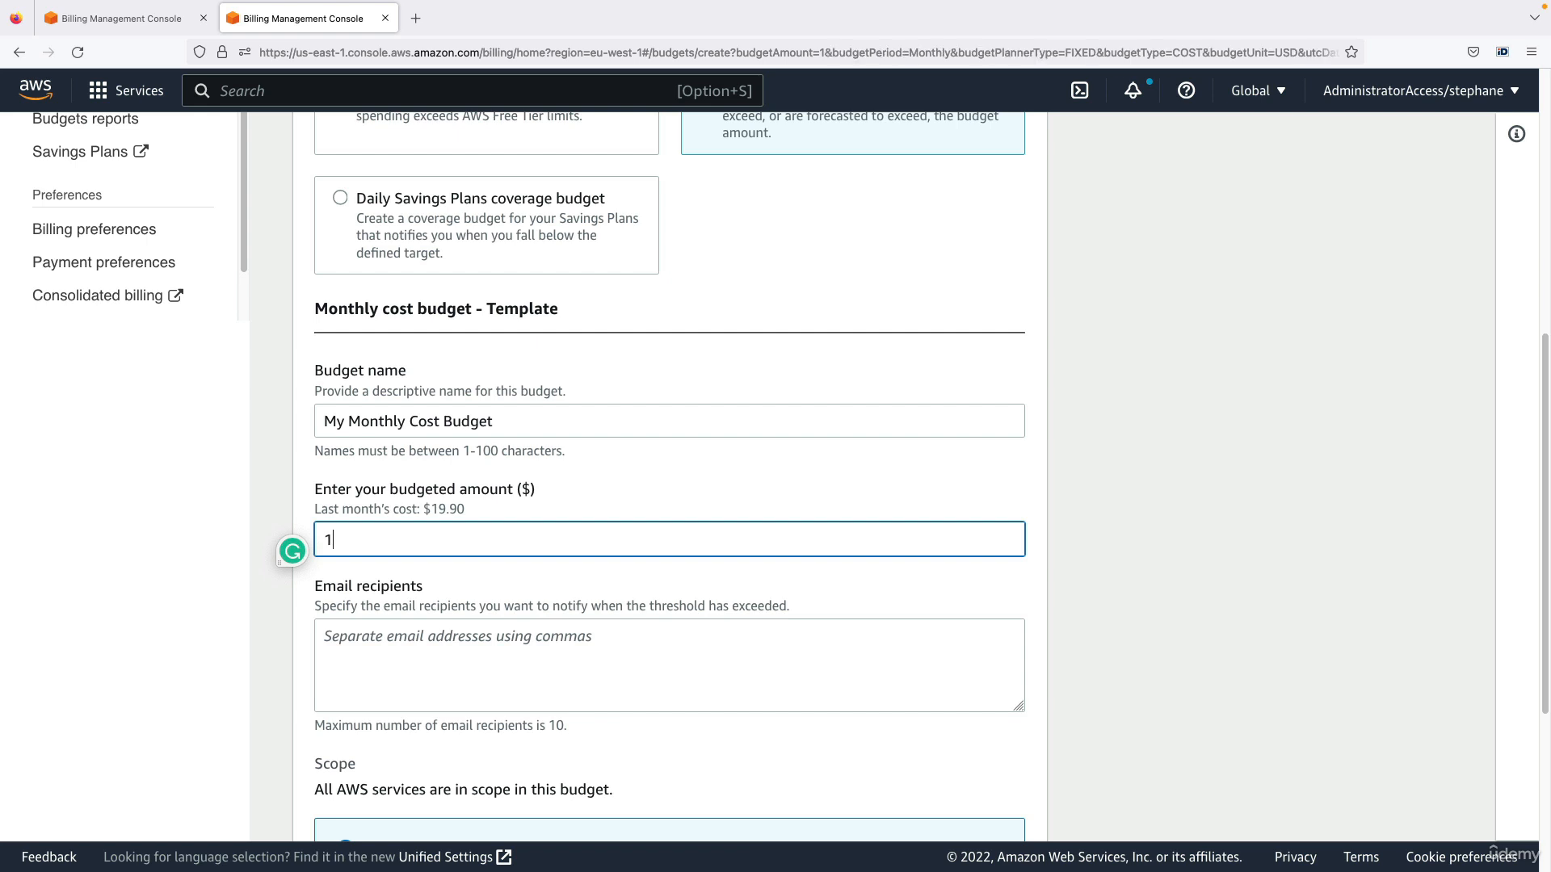
{"action": "type", "text": "10"}
{"action": "left_click", "coordinate": [404, 517]}
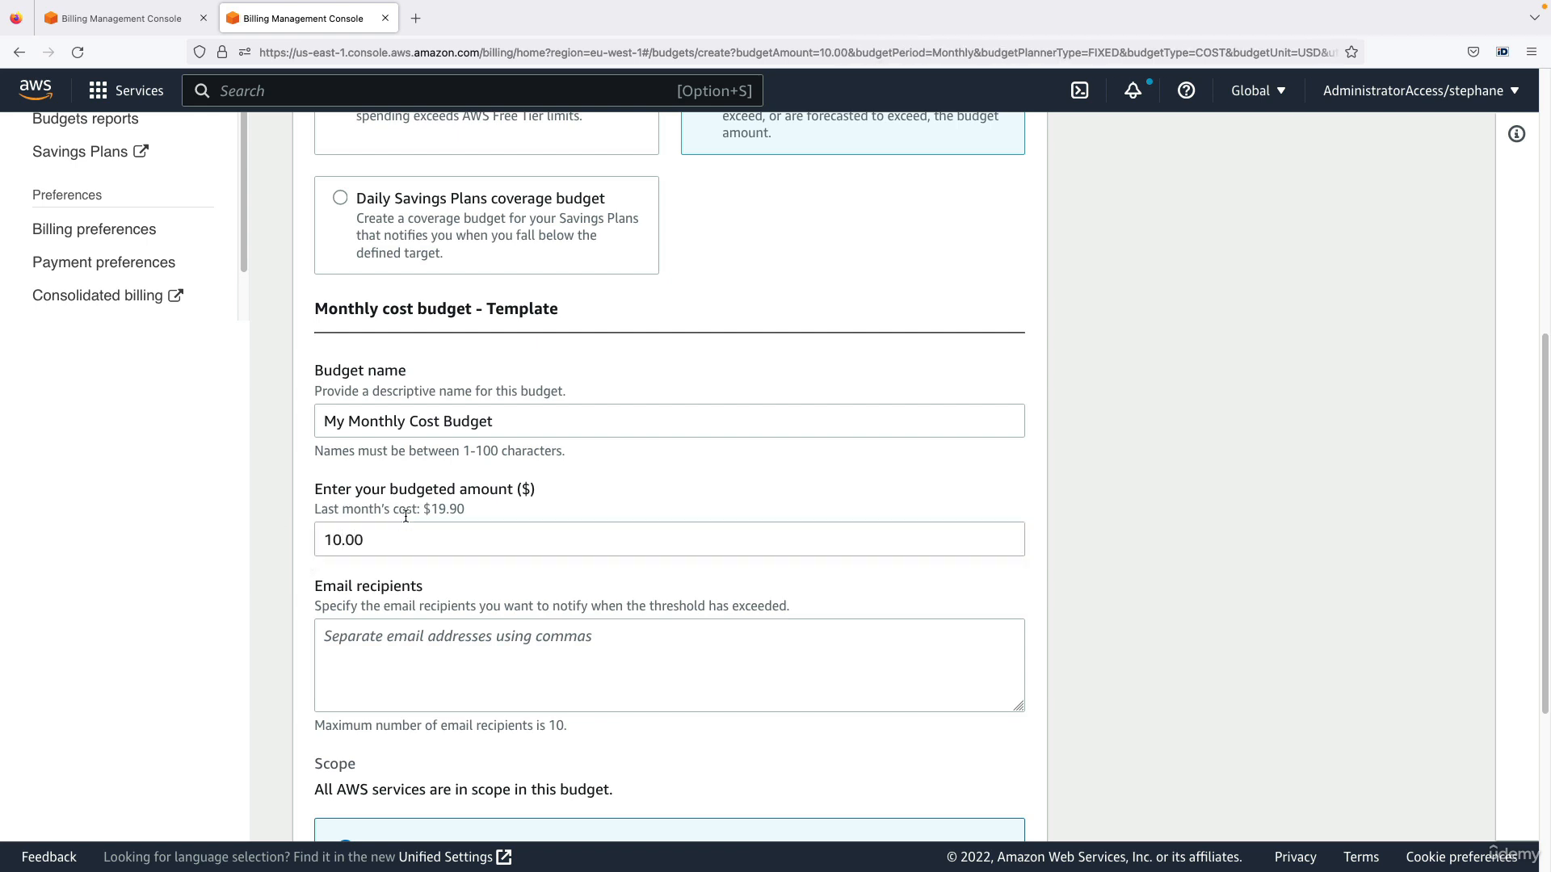
Step: Enter the recipient's email address for the monthly cost budget's notifications
{"action": "scroll", "coordinate": [404, 557], "scroll_direction": "down", "scroll_amount": 2}
{"action": "left_click", "coordinate": [408, 558]}
{"action": "type", "text": "stephane@"}
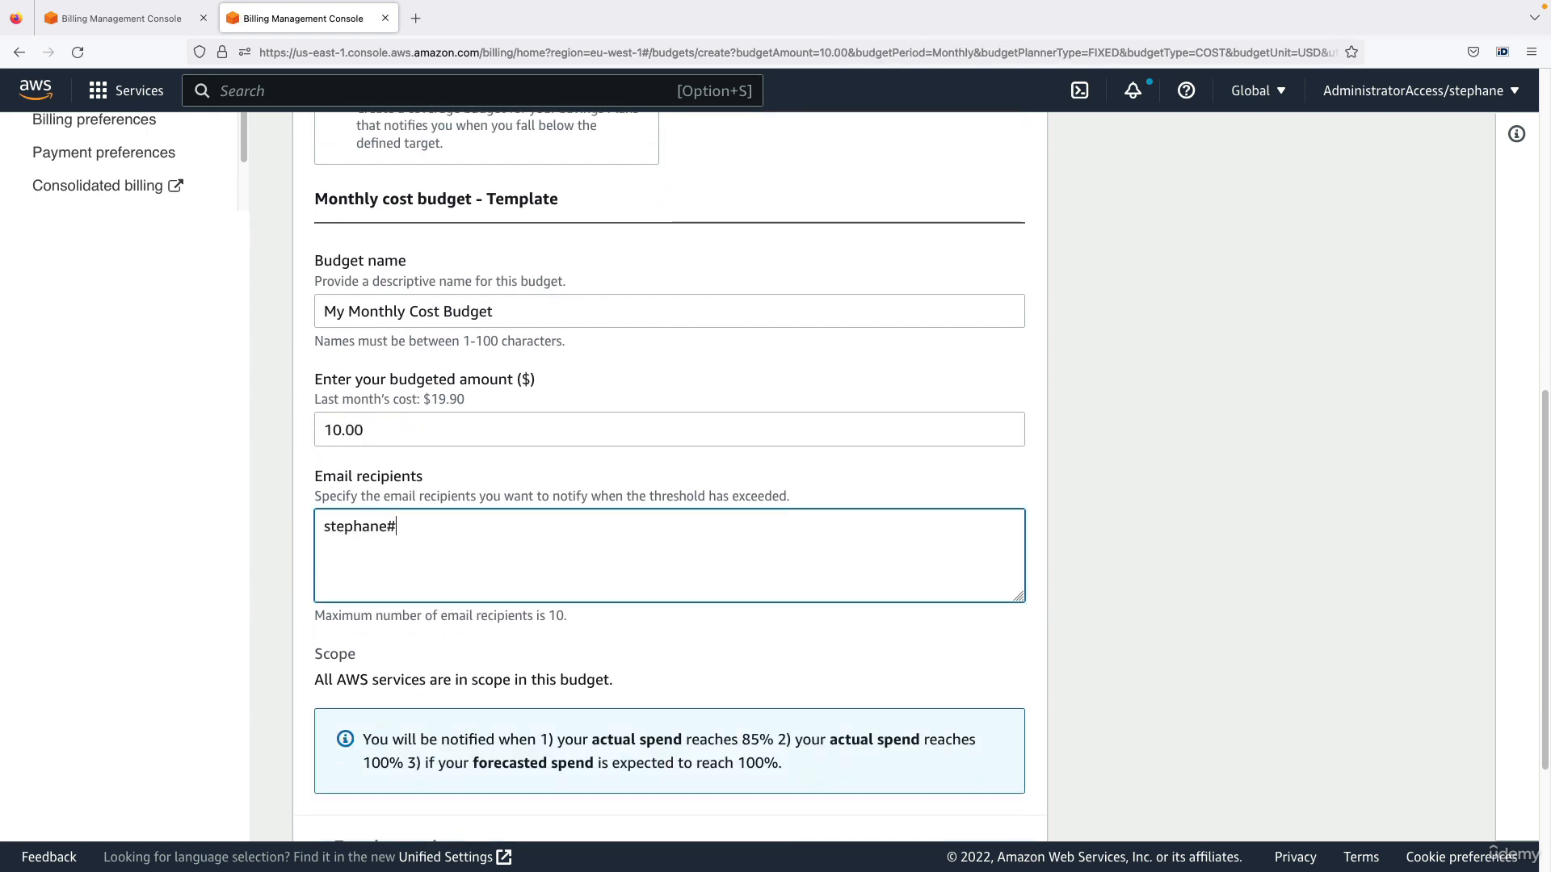
{"action": "type", "text": "example.com"}
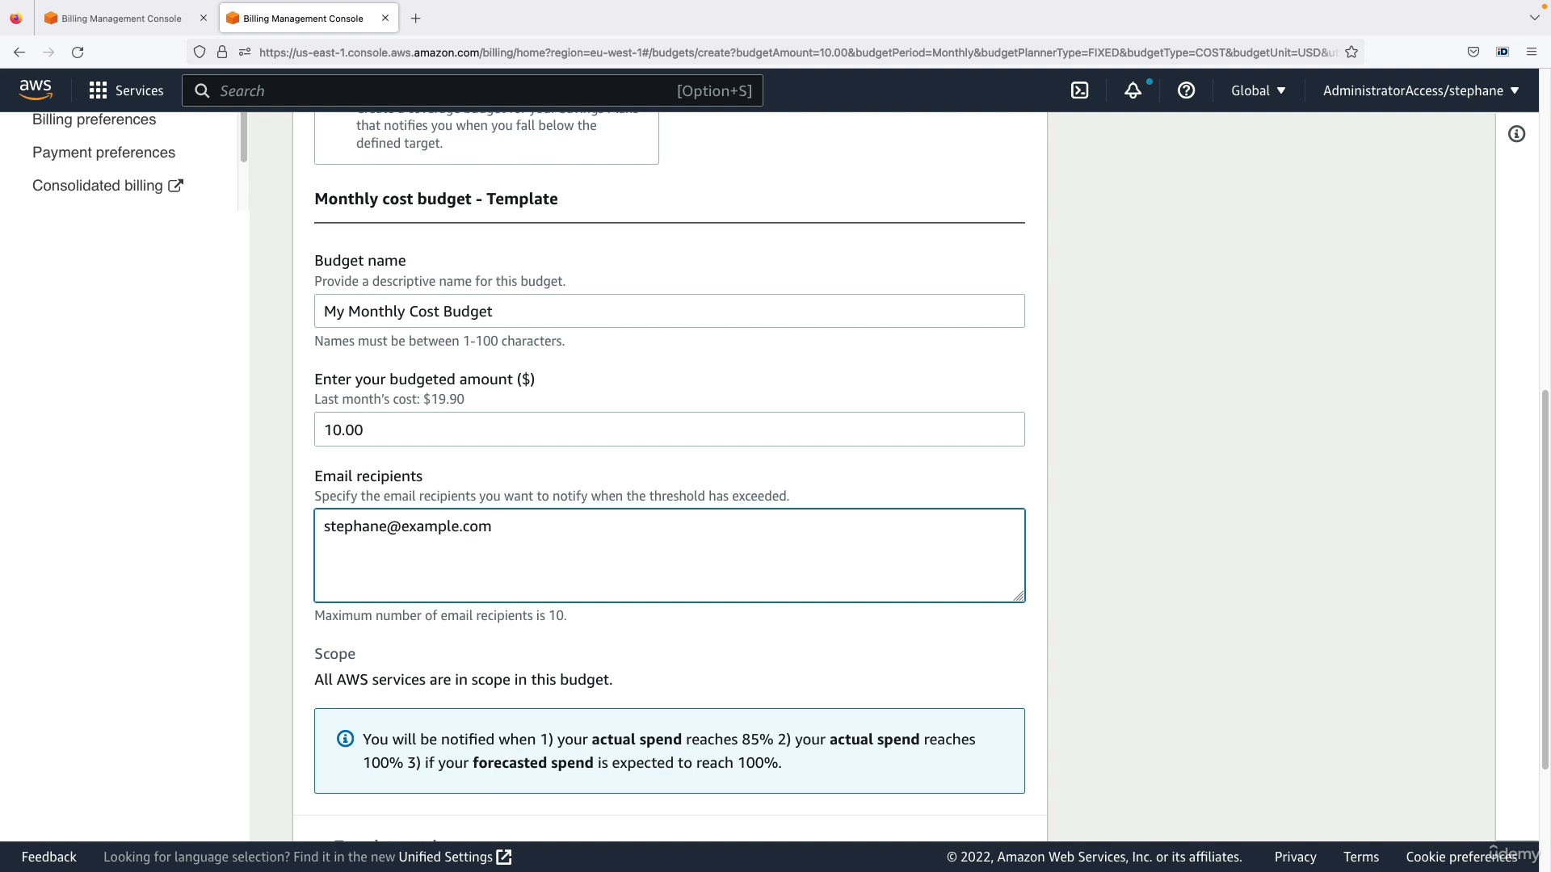
Step: Review the actual and forecasted spend notification thresholds and create My Monthly Cost Budget
{"action": "scroll", "coordinate": [428, 557], "scroll_direction": "down", "scroll_amount": 3}
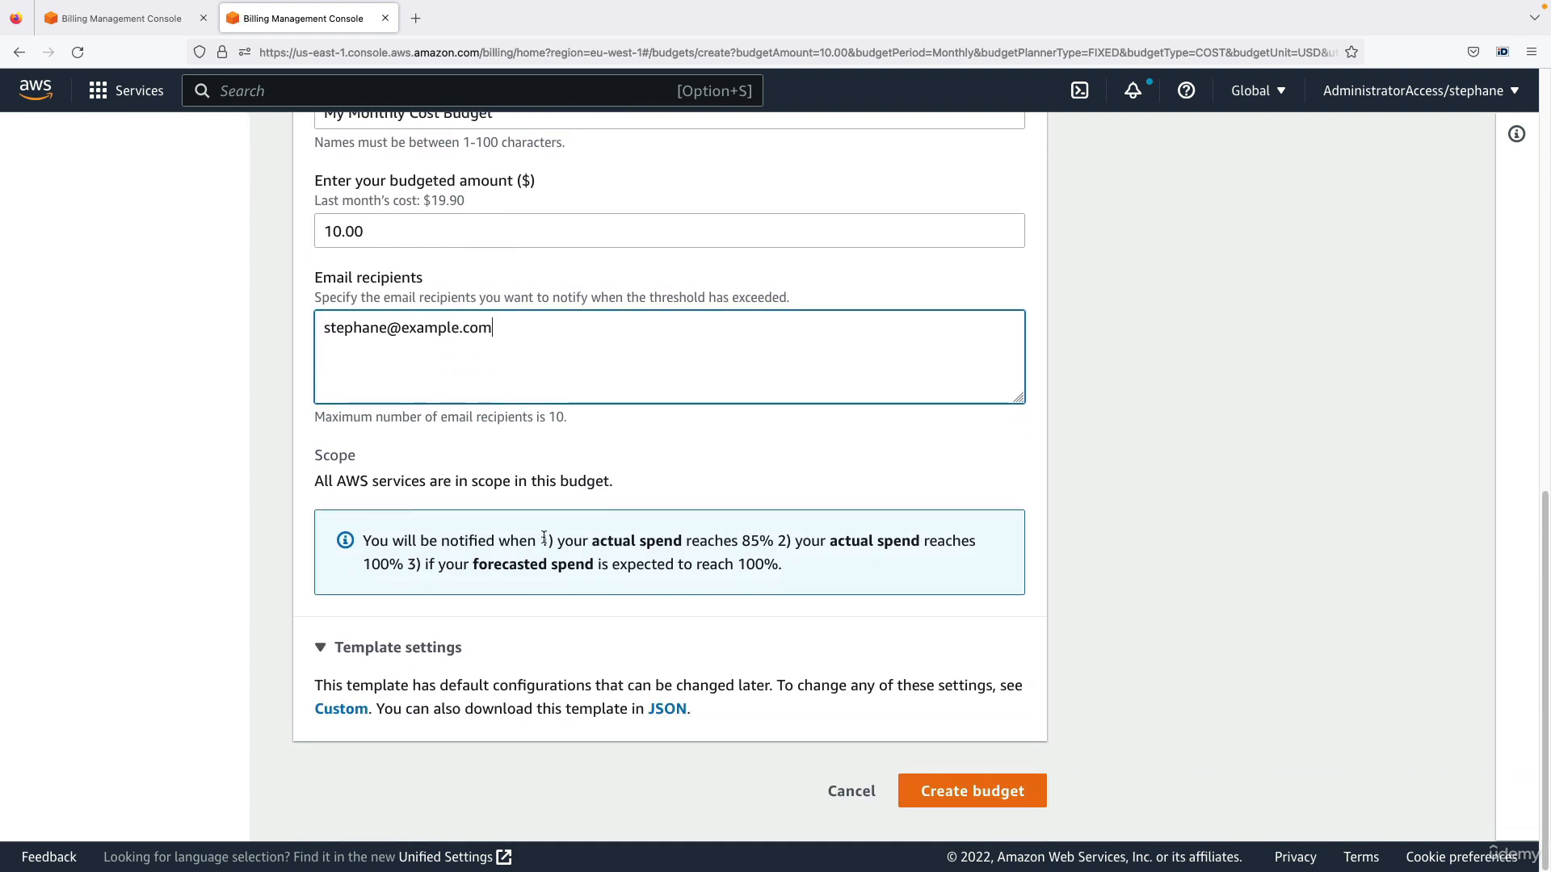
{"action": "left_click_drag", "start_coordinate": [590, 541], "coordinate": [760, 543]}
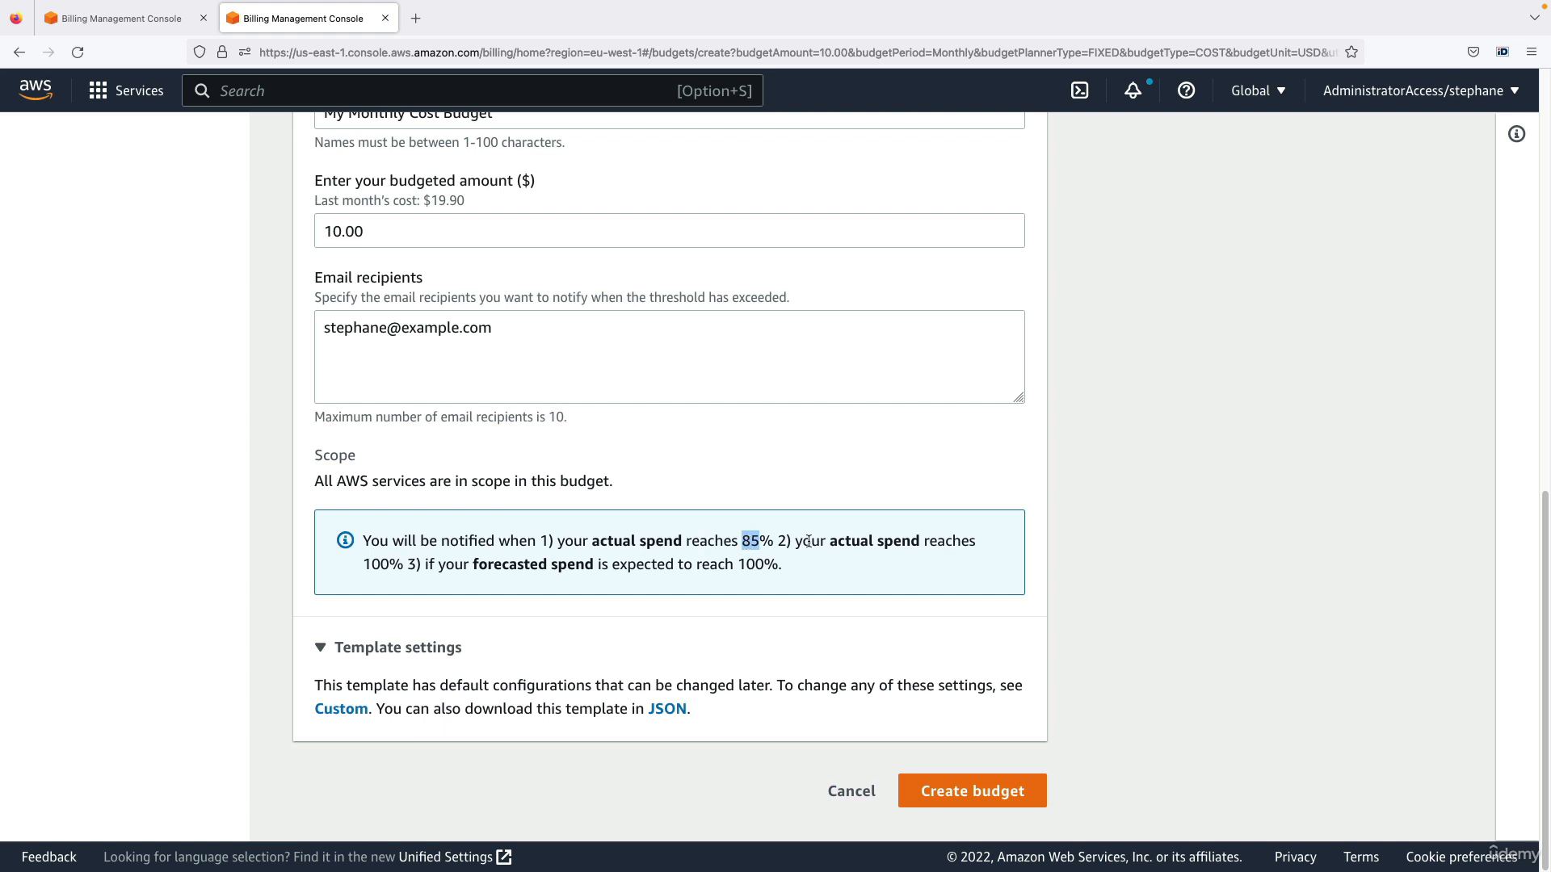
{"action": "double_click", "coordinate": [375, 565]}
{"action": "left_click_drag", "start_coordinate": [476, 565], "coordinate": [619, 565]}
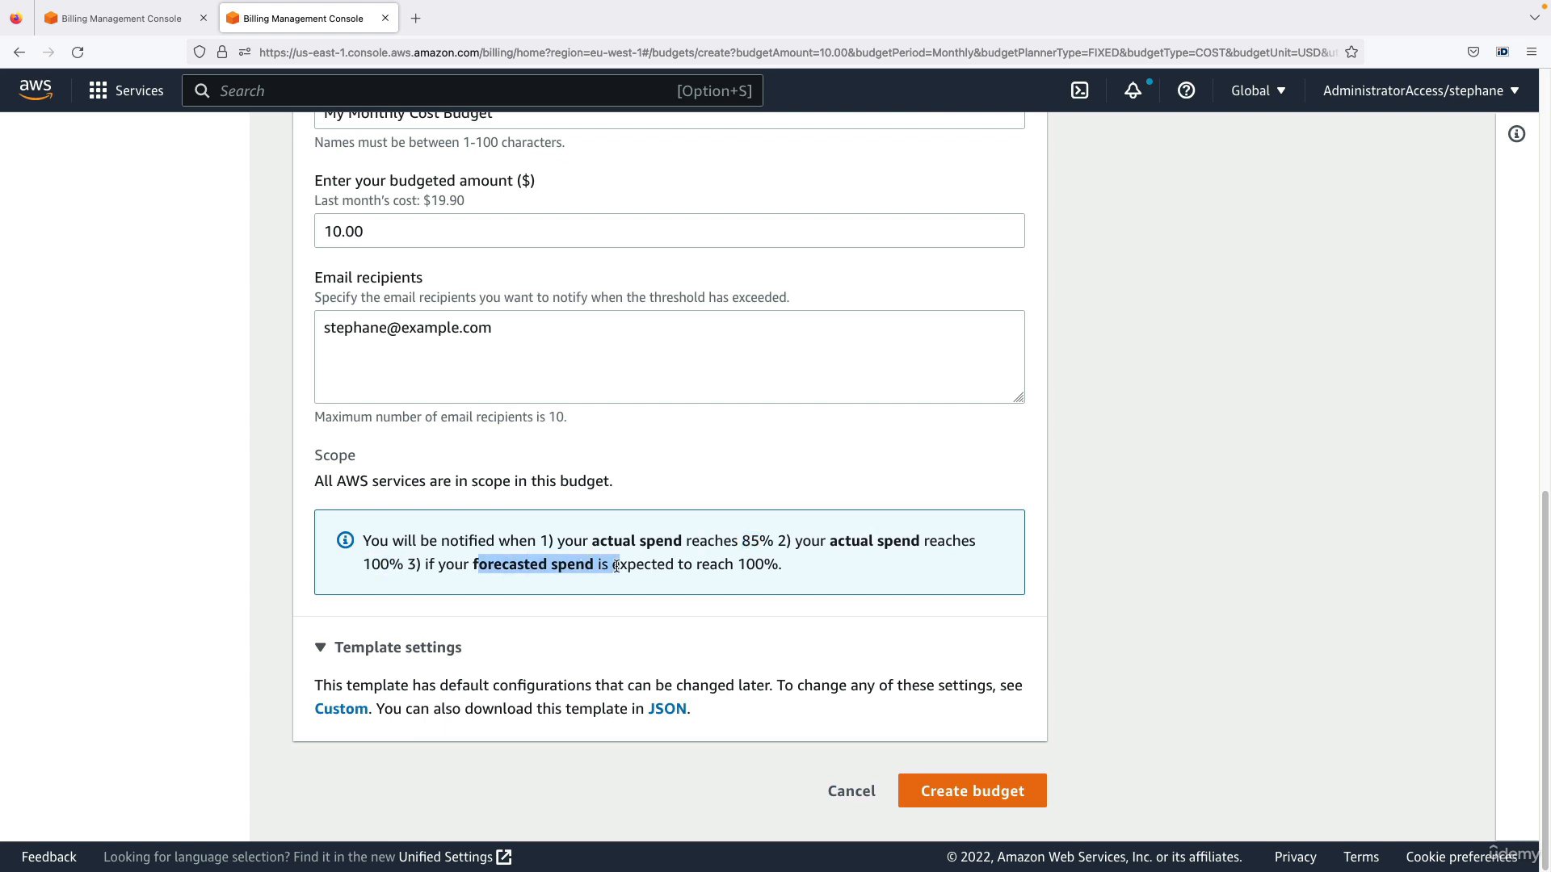
{"action": "double_click", "coordinate": [749, 565]}
{"action": "left_click", "coordinate": [782, 571]}
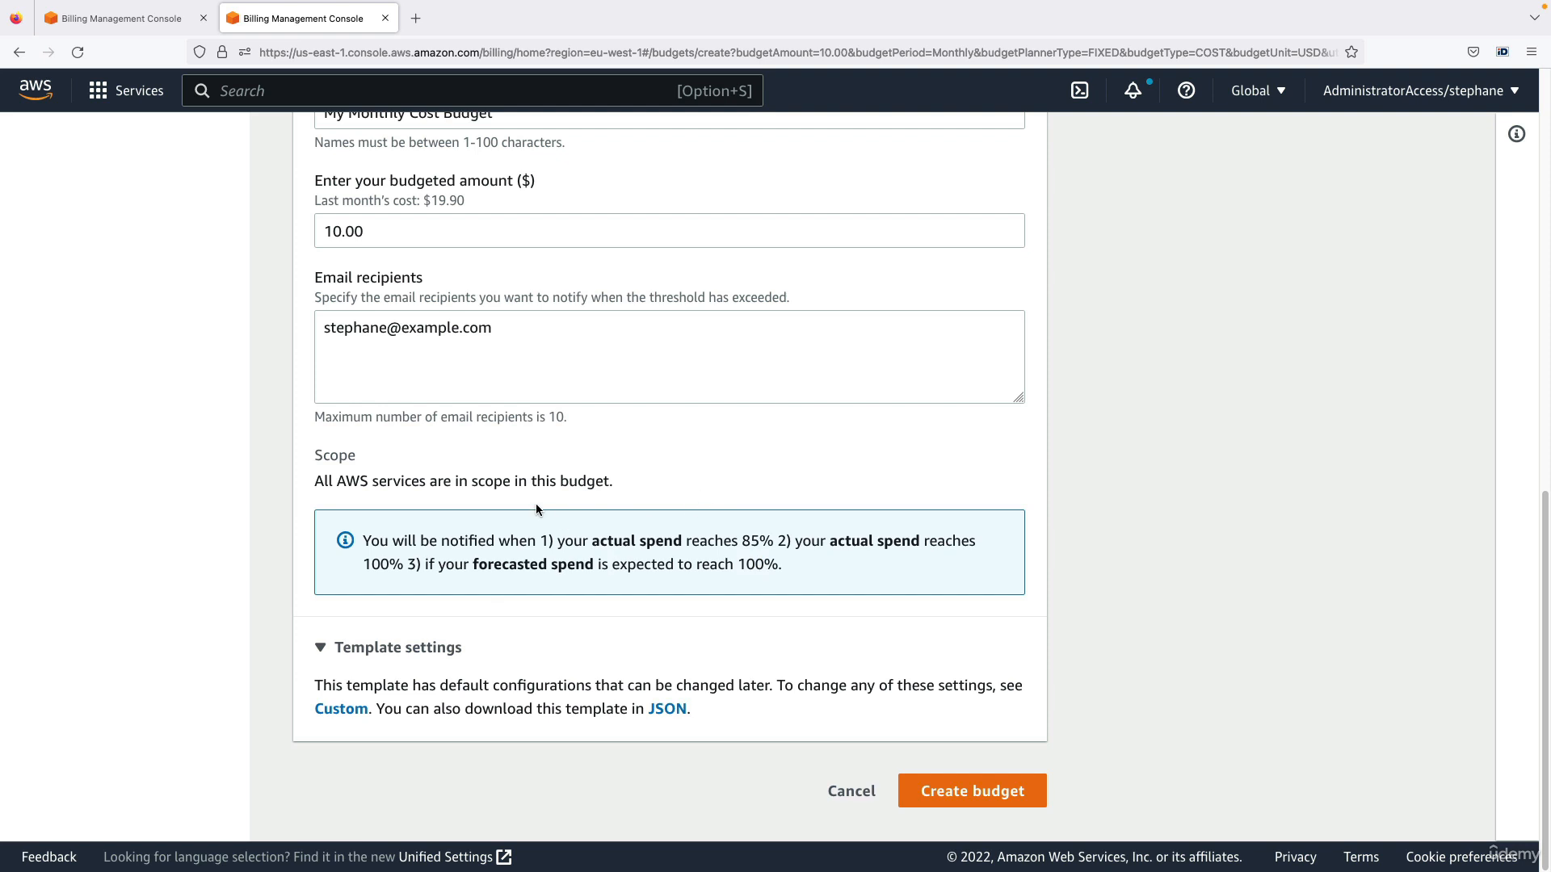
{"action": "scroll", "coordinate": [535, 502], "scroll_direction": "up", "scroll_amount": 2}
{"action": "scroll", "coordinate": [652, 424], "scroll_direction": "down", "scroll_amount": 2}
{"action": "left_click", "coordinate": [939, 790]}
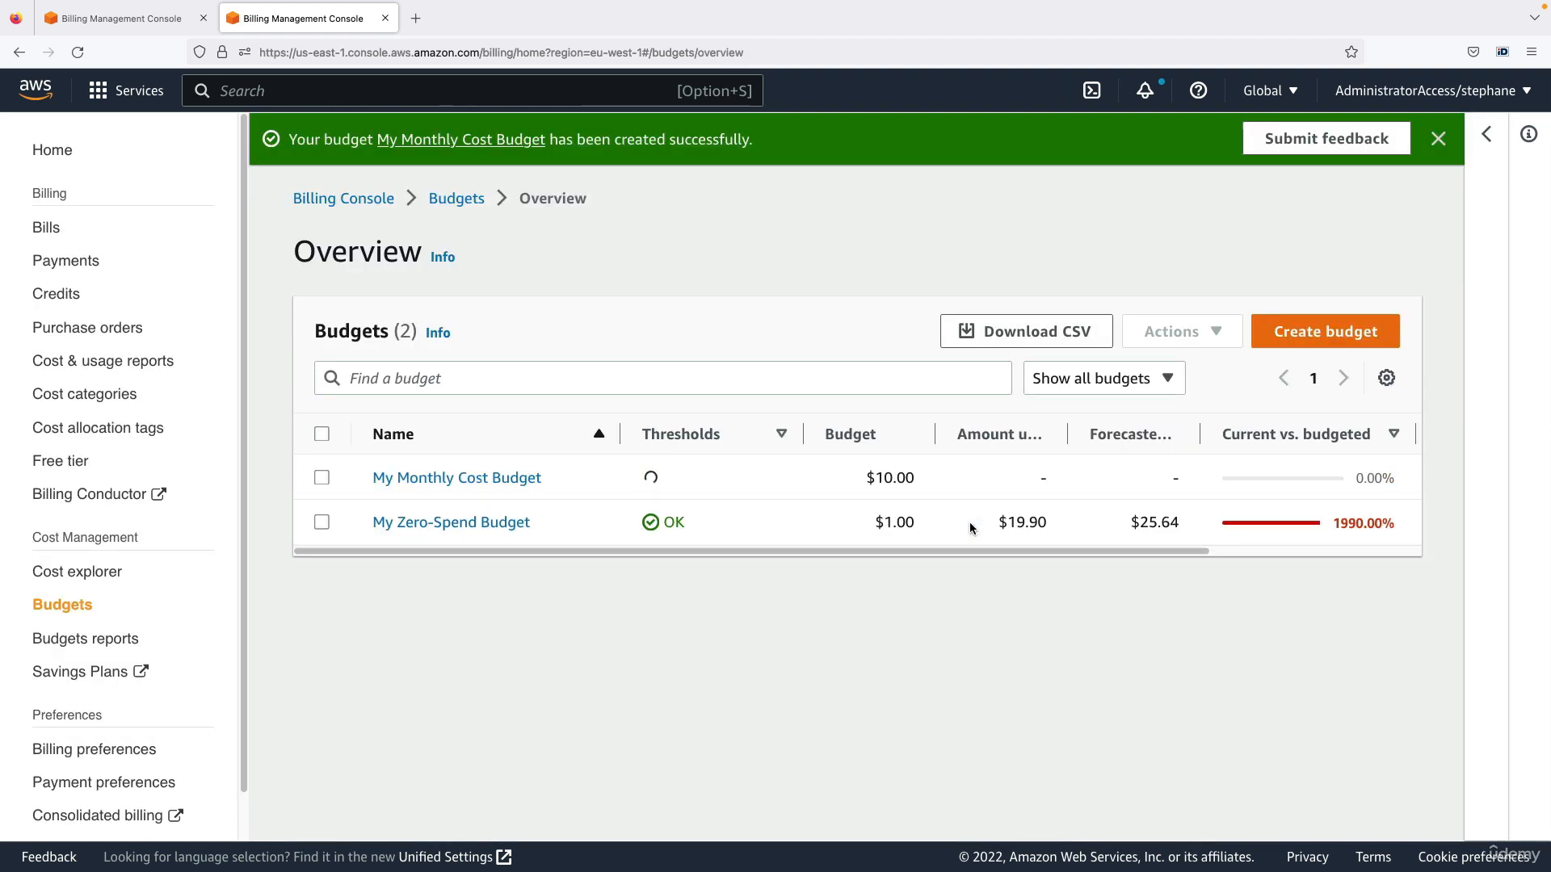